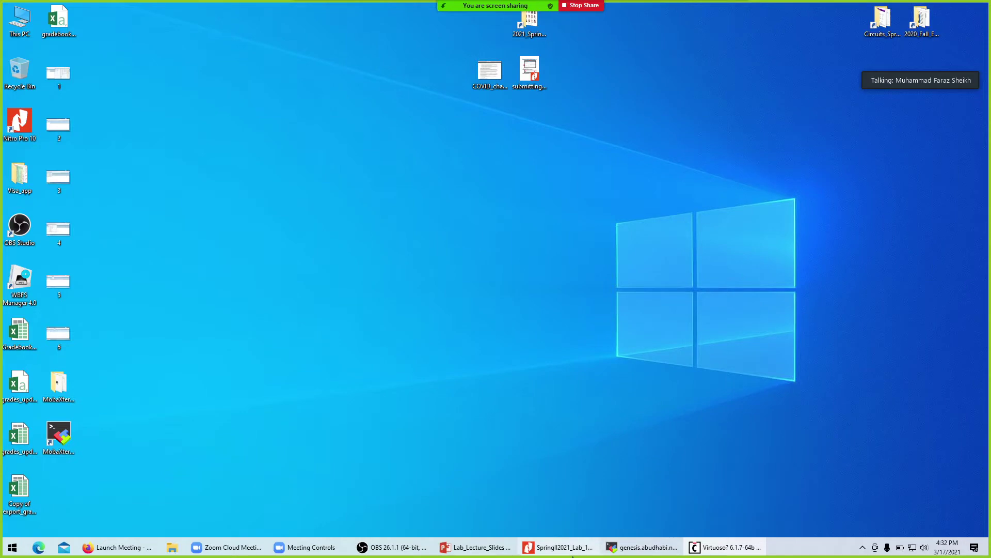
Show the Lab 1 handout in Nitro Pro, then the Figure 4.53 lecture slide in PowerPoint.
left_click(553, 551)
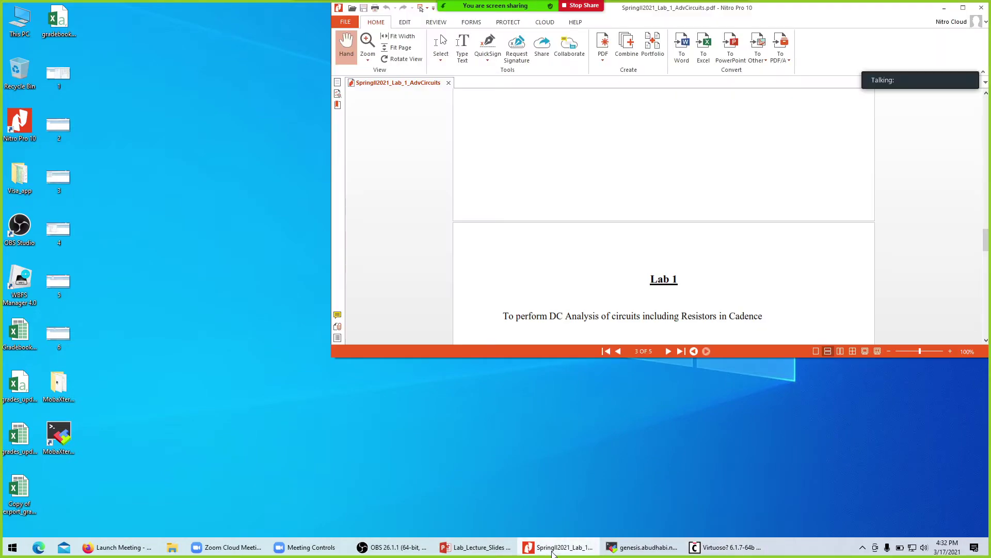
left_click(475, 547)
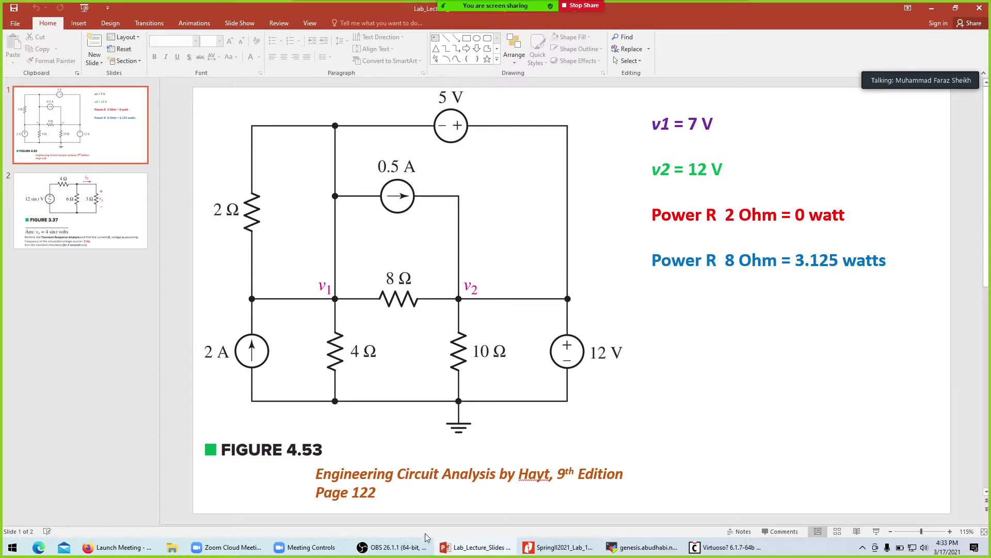
Switch to the Virtuoso command window and launch the Library Manager from the Tools menu.
left_click(737, 549)
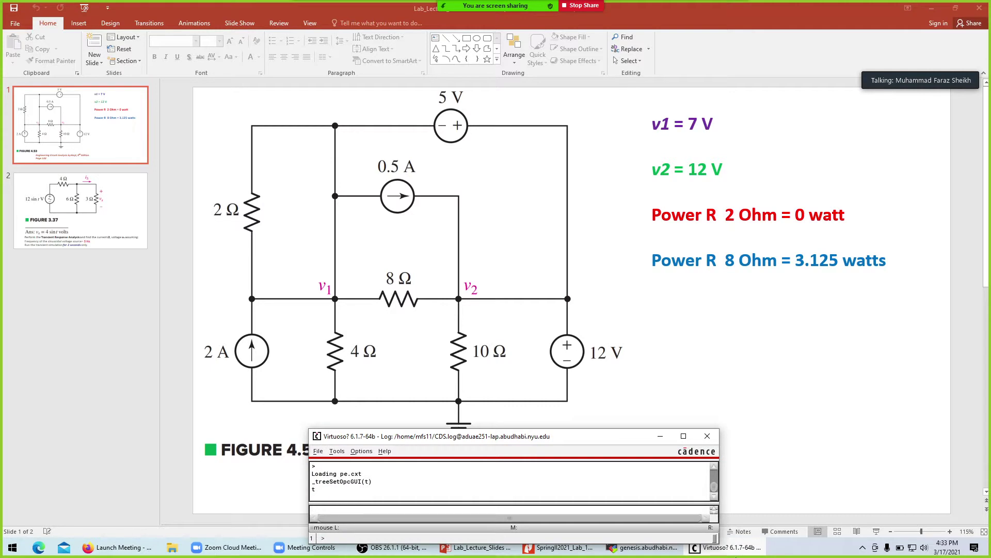
left_click(319, 452)
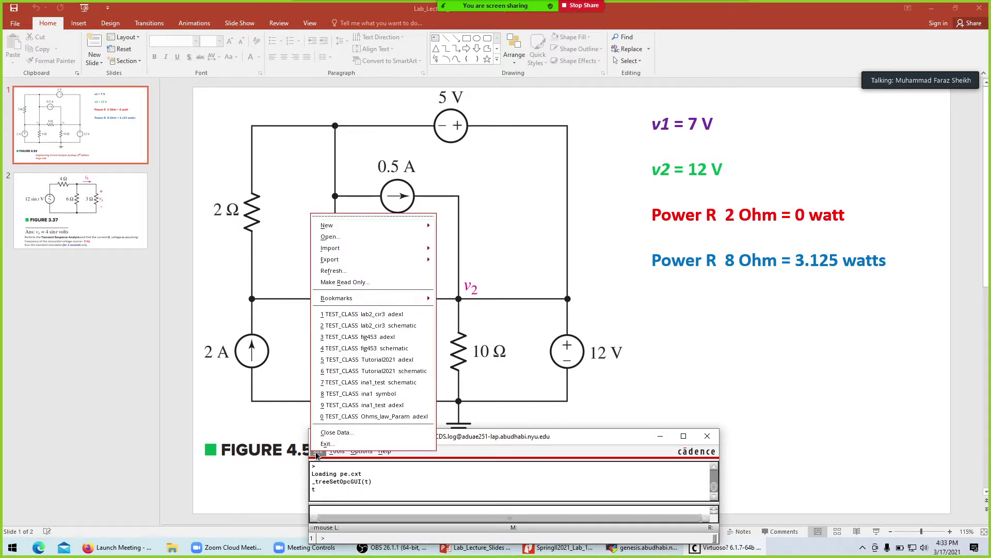
left_click(337, 452)
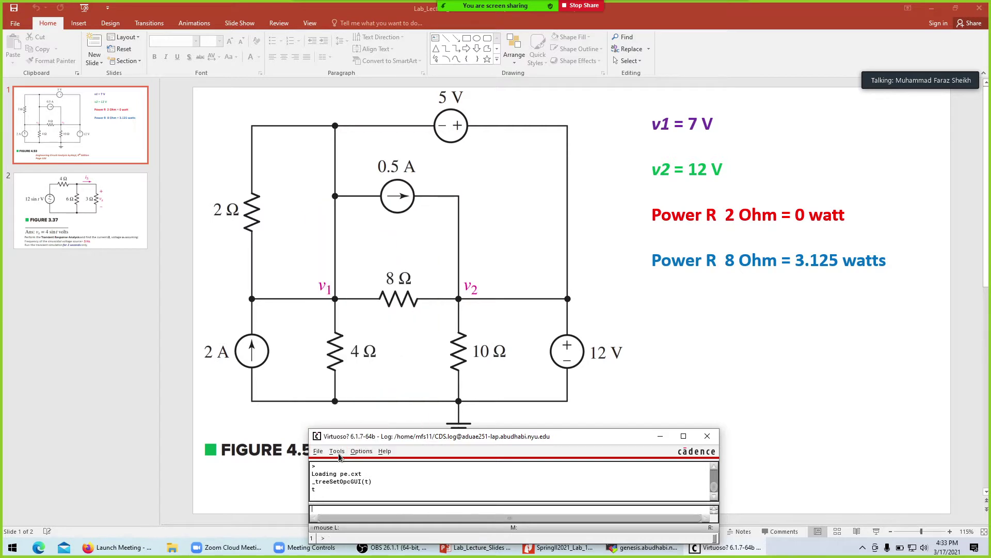
left_click(338, 452)
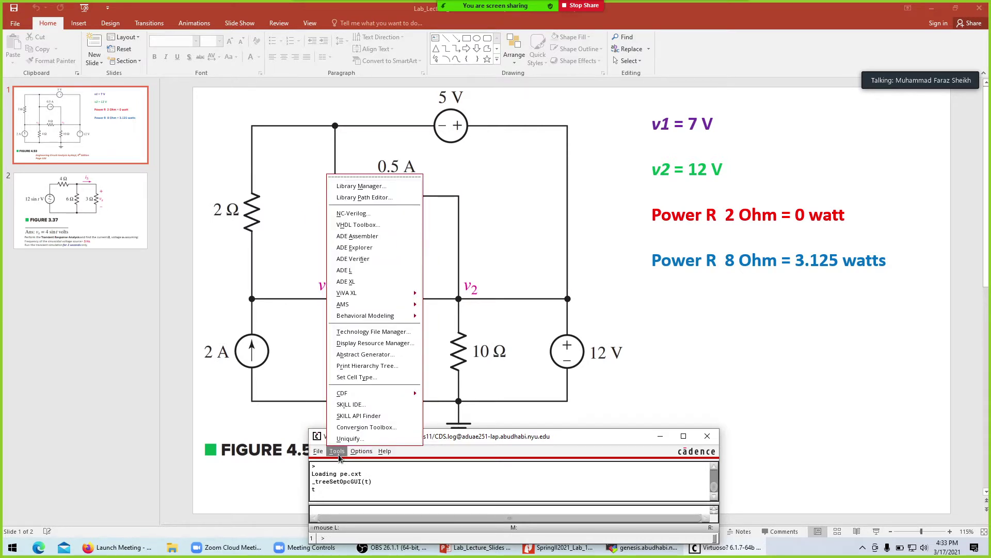
left_click(376, 188)
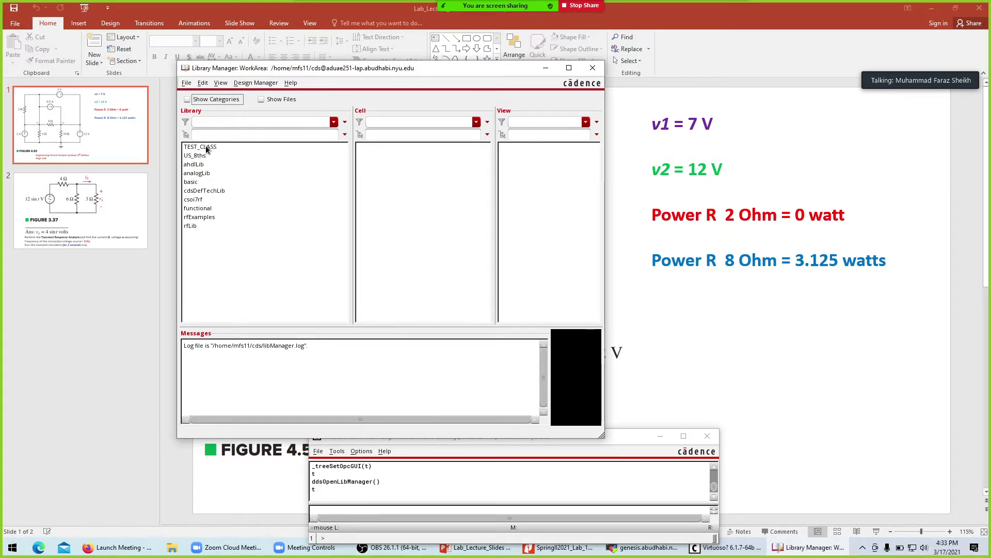
In TEST_CLASS, create a new schematic cellview named lab1circuit1 via File > New > Cell View.
left_click(212, 148)
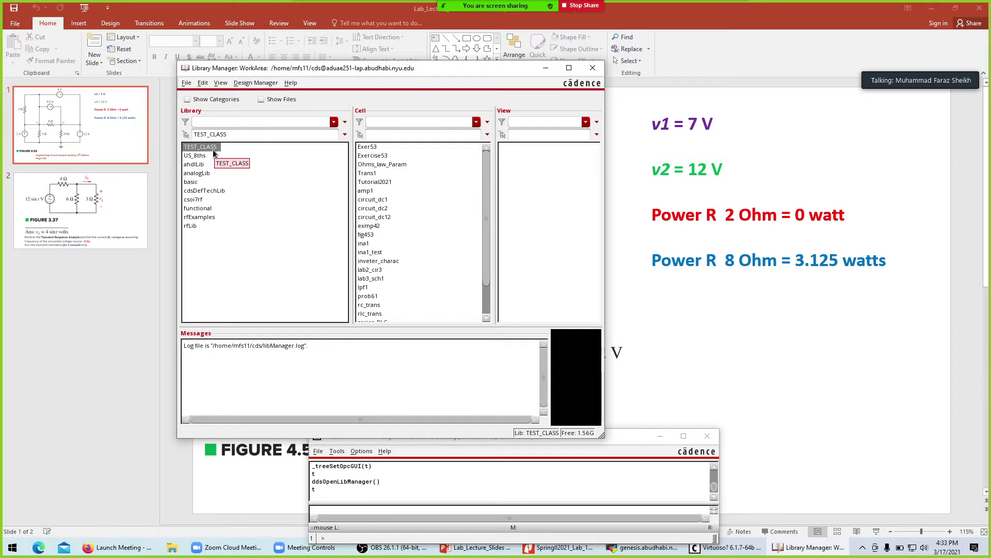
left_click(208, 148, "ctrl")
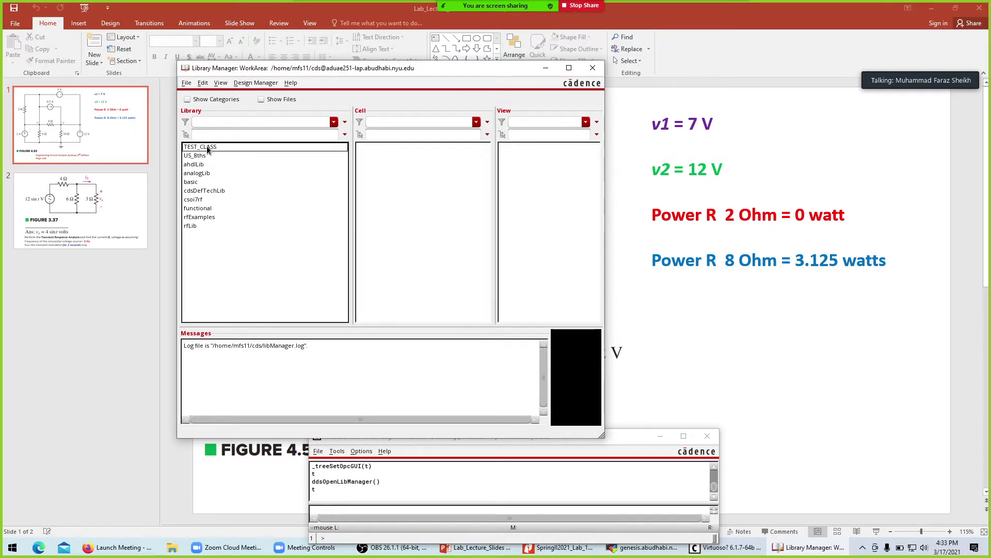
left_click(208, 149)
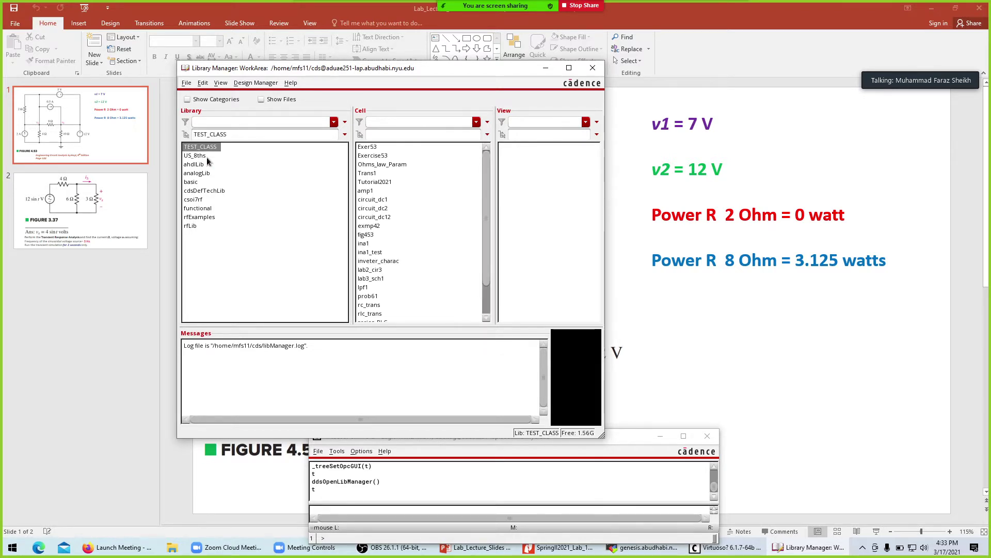
left_click(186, 83)
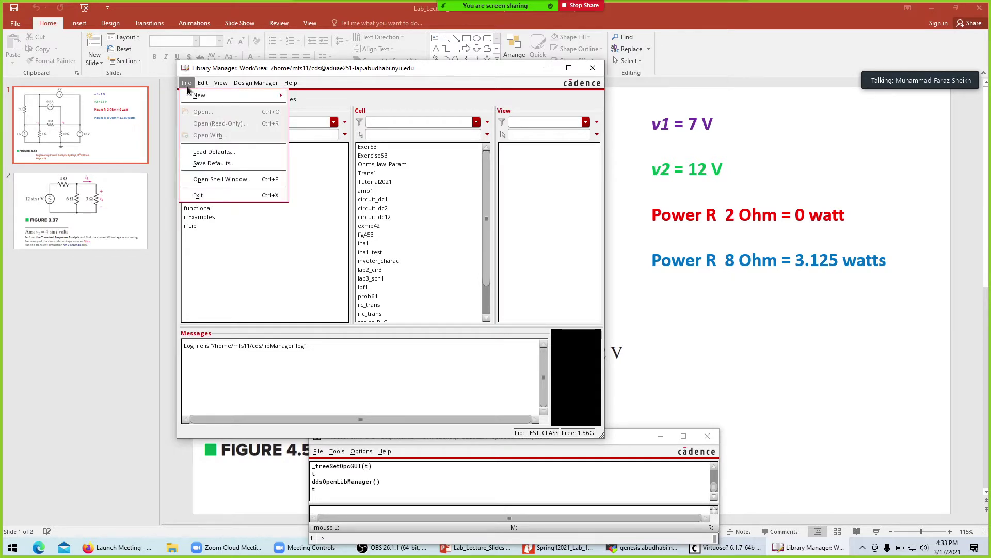
mouse_move(224, 95)
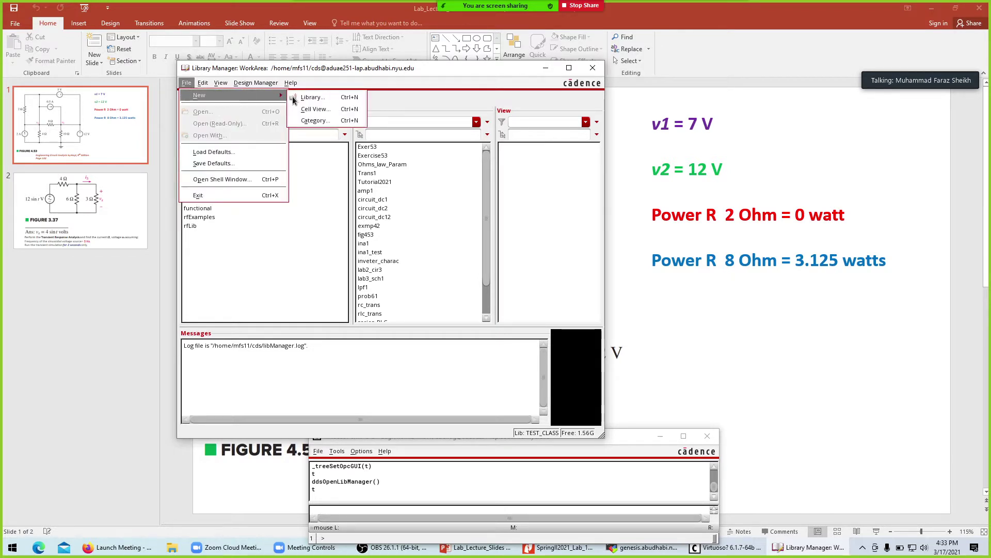
left_click(331, 109)
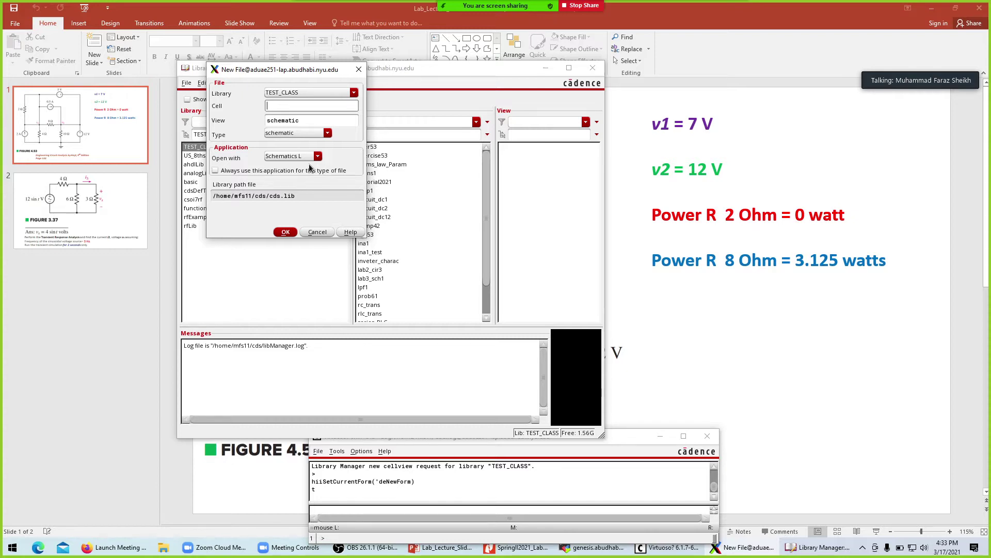
type("lab1circuit1")
left_click(286, 233)
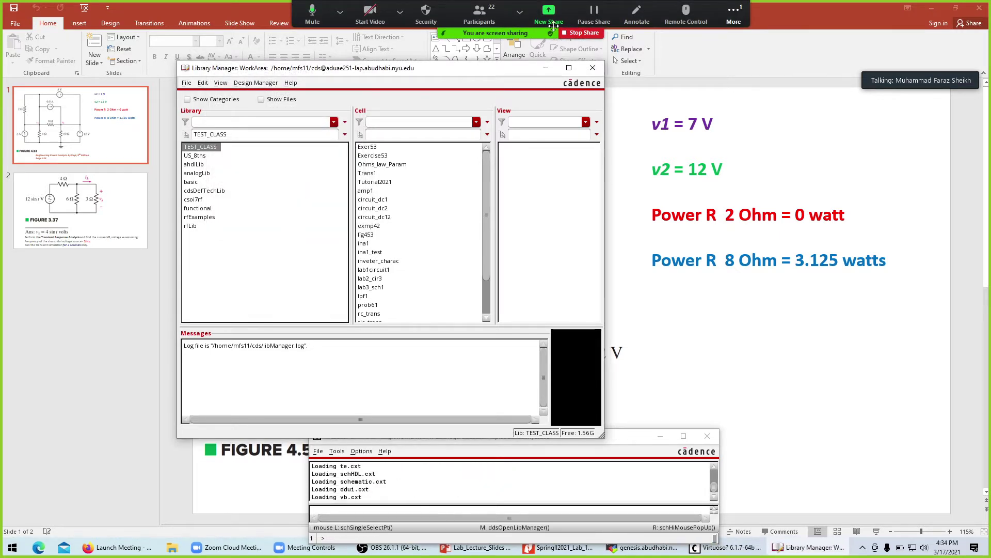
Check the Zoom meeting chat and maximize the lab1circuit1 Schematic Editor window.
left_click(734, 21)
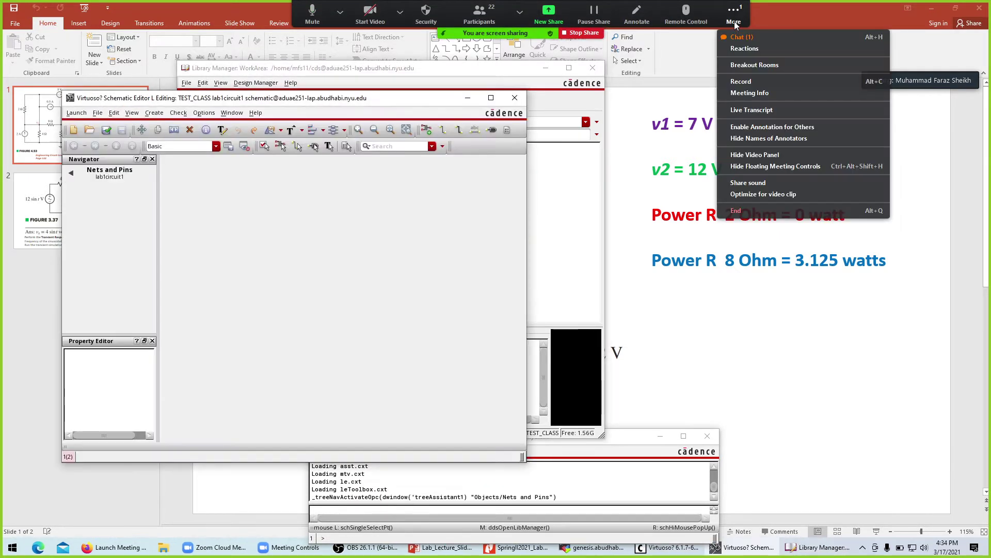
left_click(741, 38)
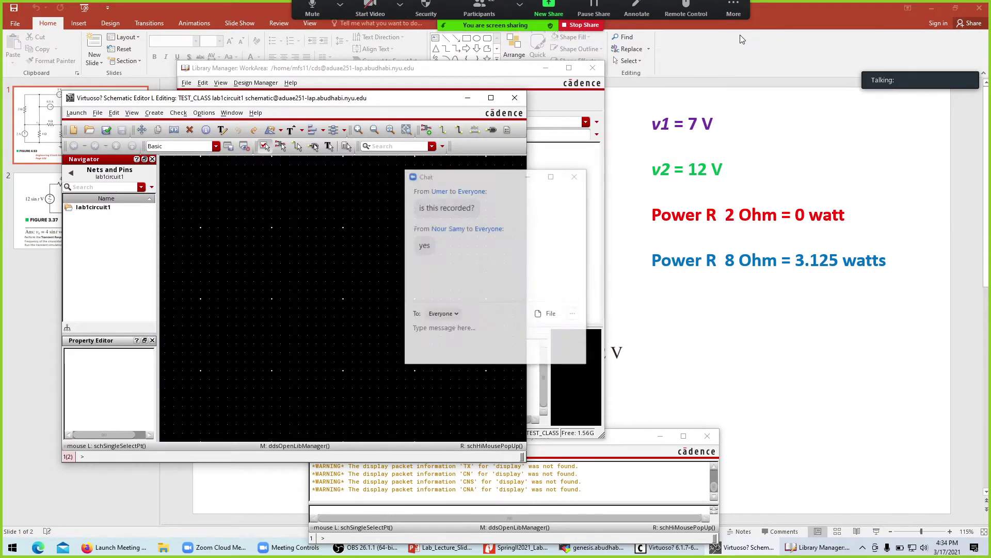
left_click(528, 176)
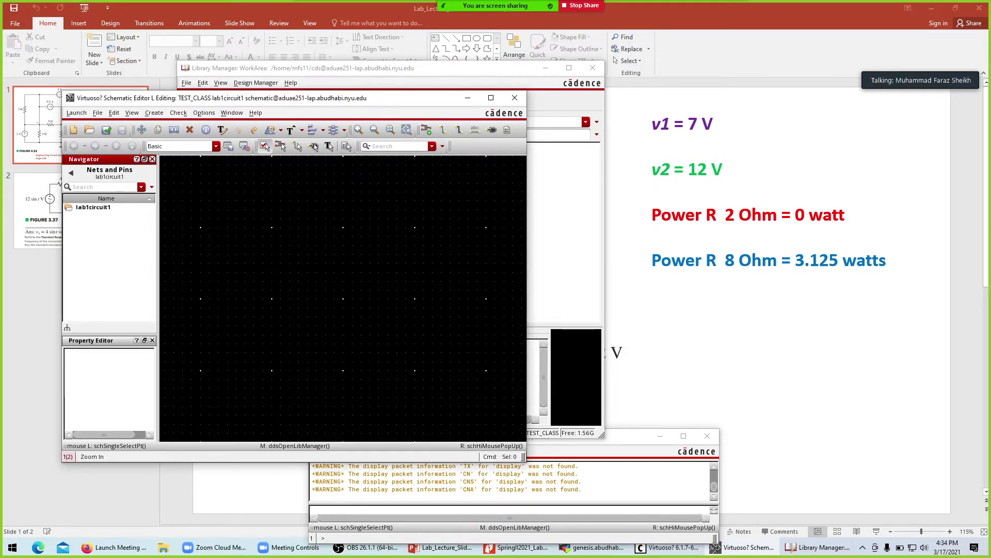
double_click(336, 97)
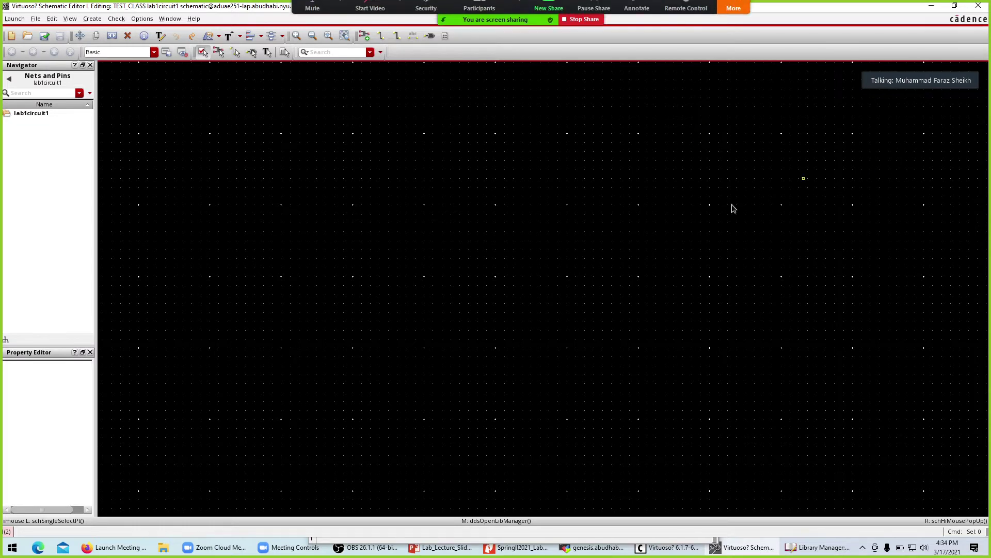
Reread the meeting chat, glance at the circuit slide and Library Manager, then return to the editor.
left_click(729, 10)
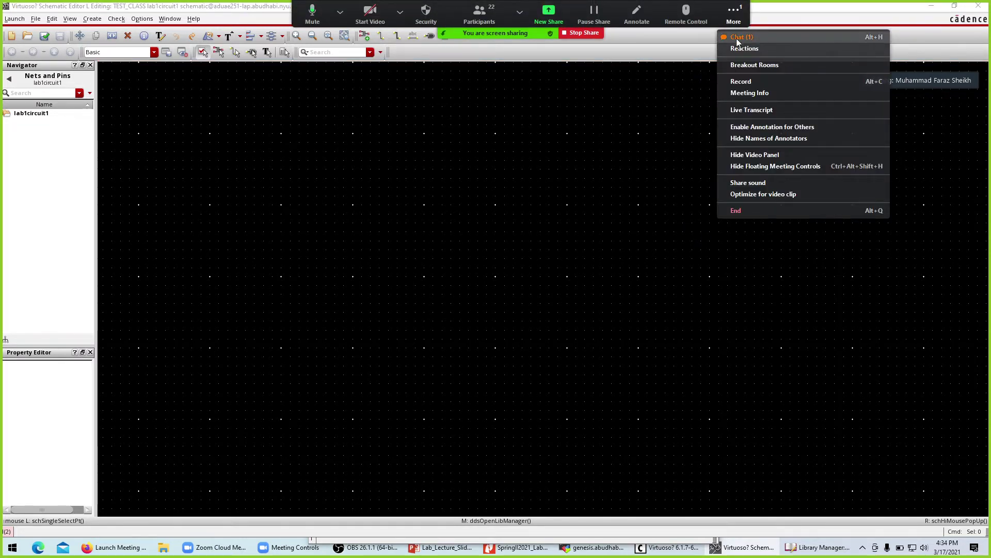
left_click(742, 37)
left_click(575, 176)
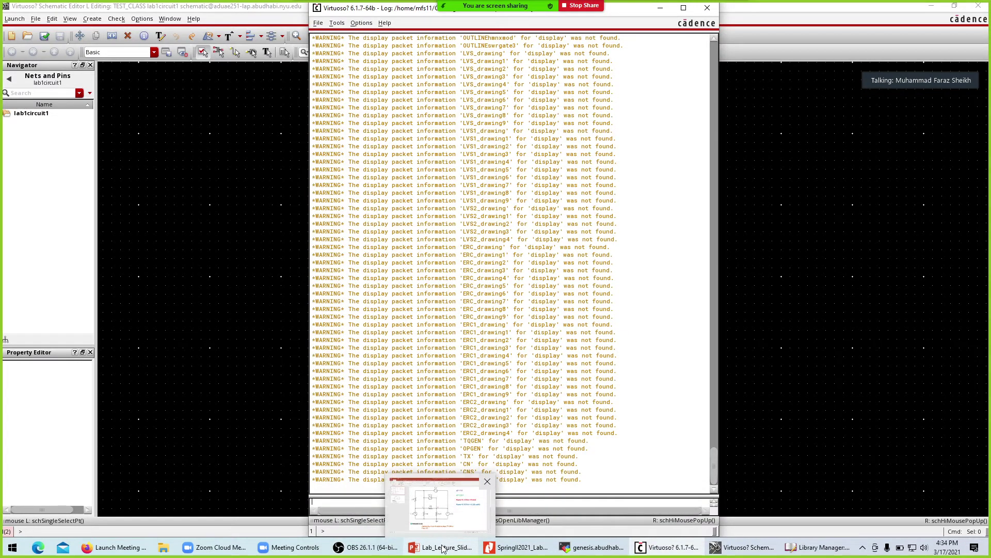
left_click(443, 549)
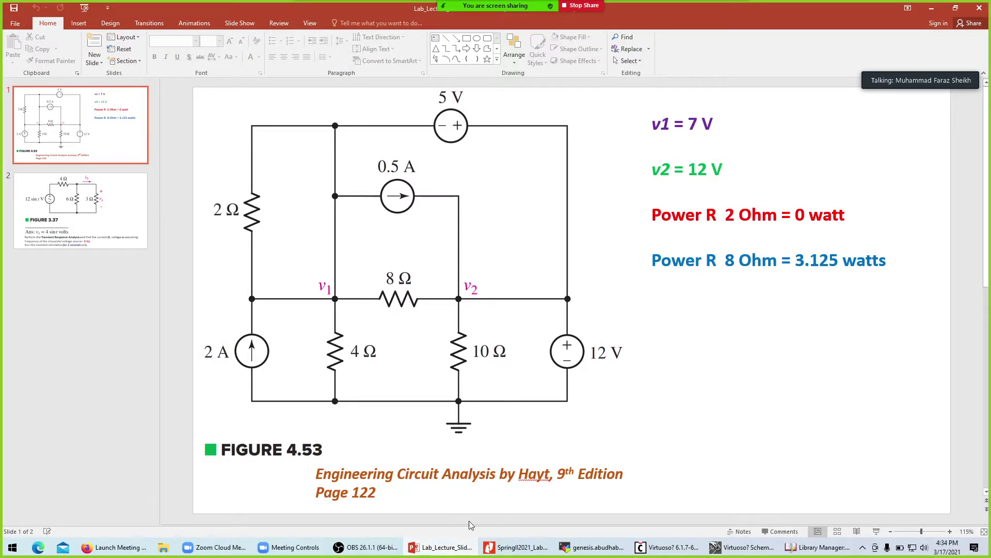
left_click(741, 549)
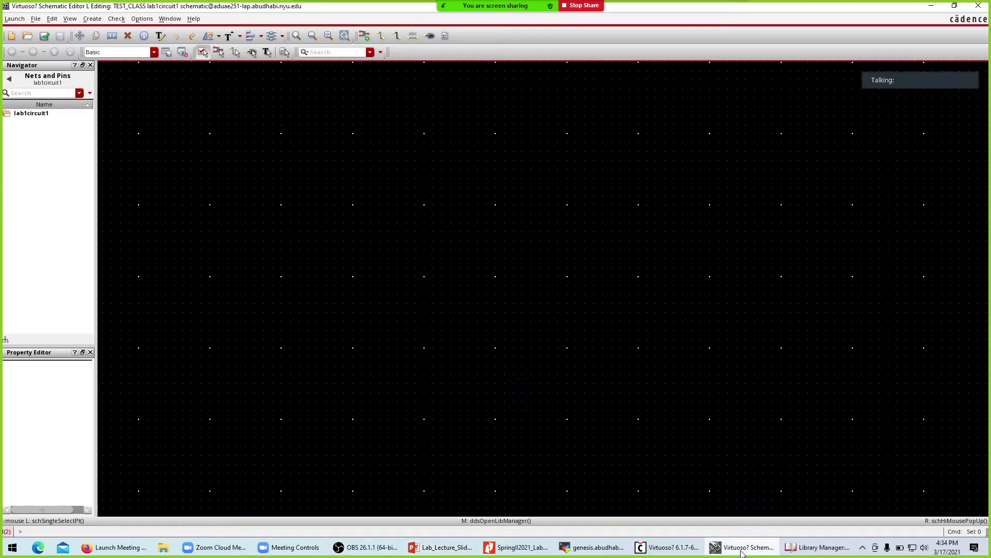
left_click(470, 551)
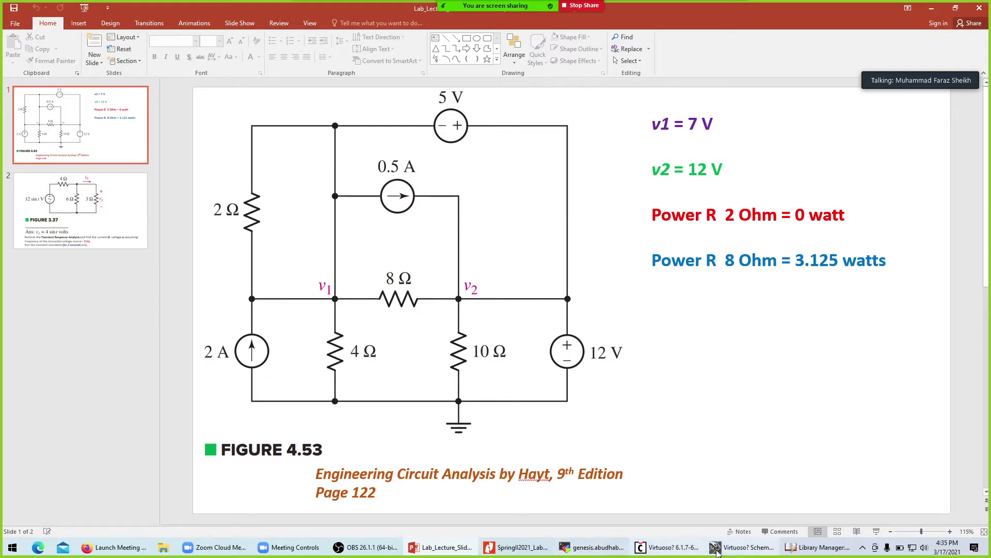
left_click(798, 549)
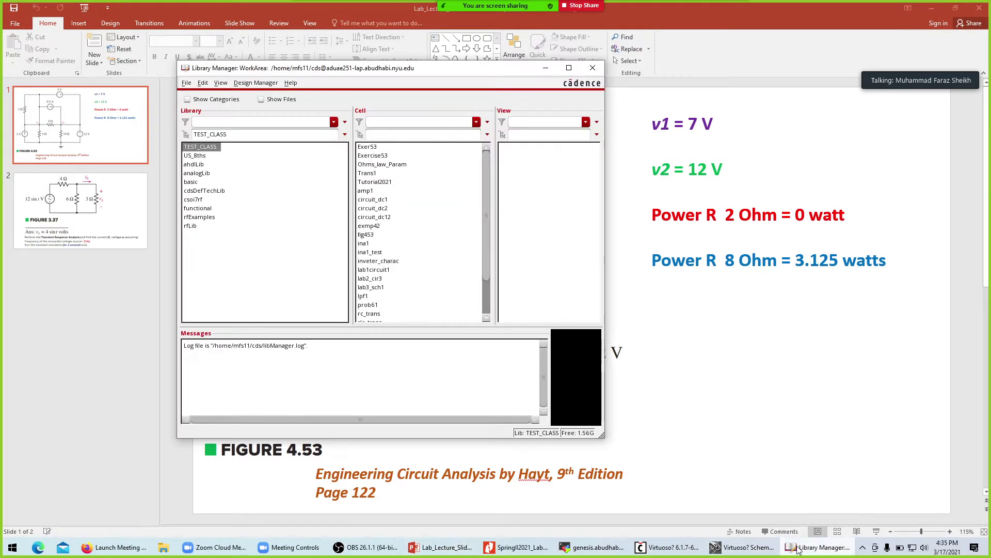
left_click(746, 548)
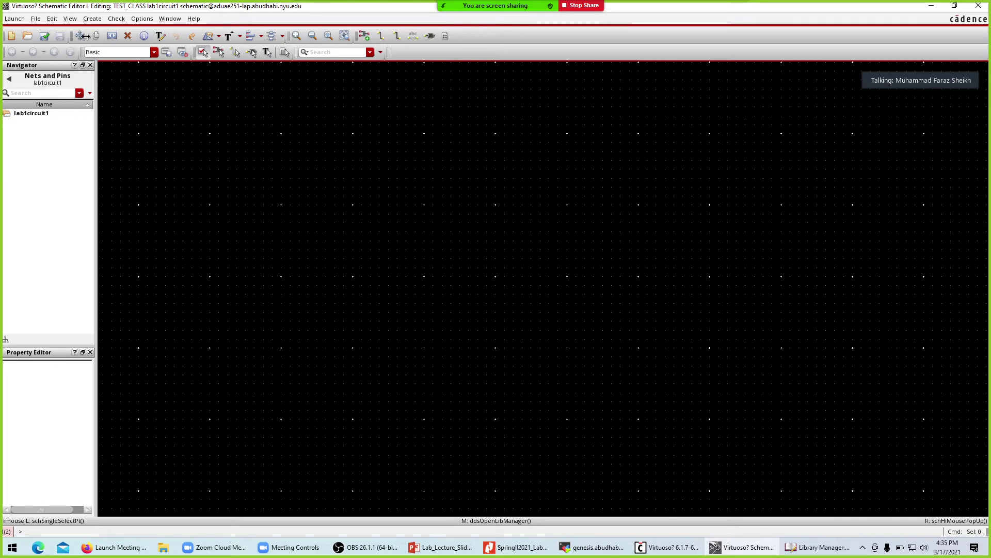
Start Add Instance and browse the analogLib library in the Library Browser.
left_click(88, 20)
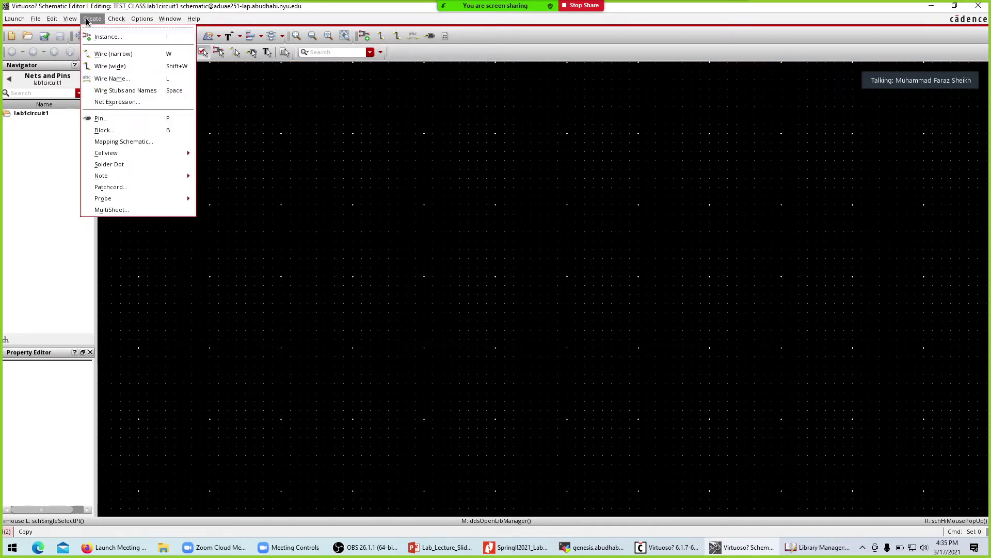
left_click(118, 41)
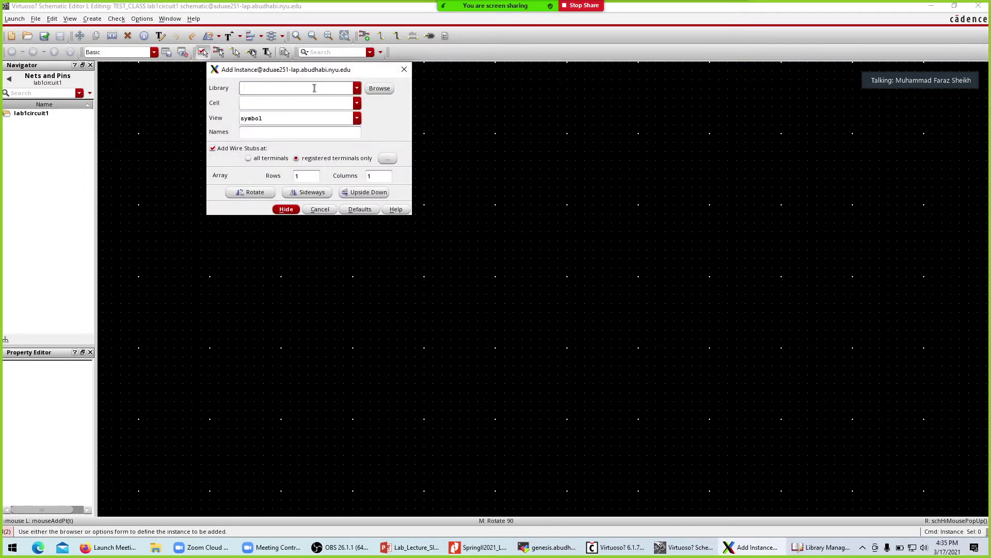
left_click(382, 89)
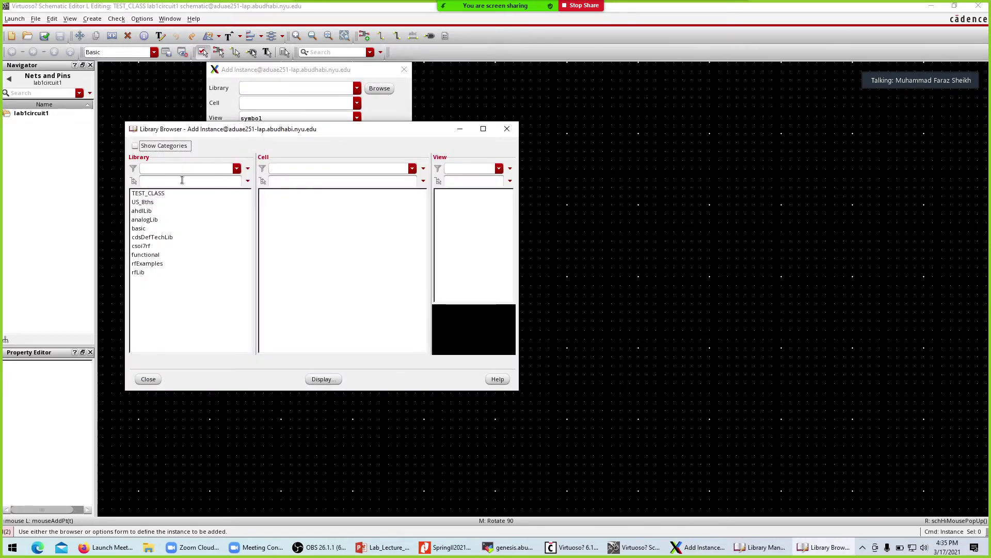
left_click(162, 192)
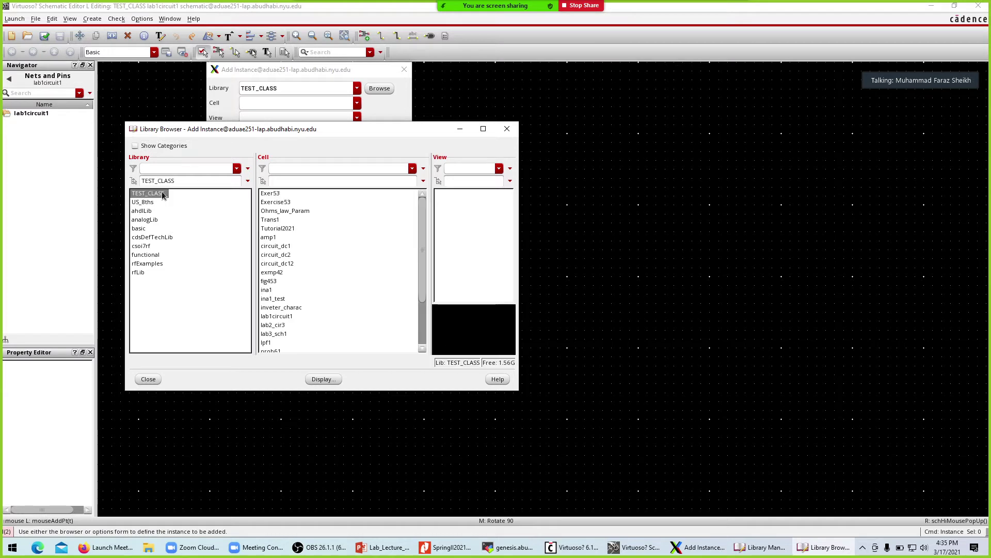
left_click(149, 220)
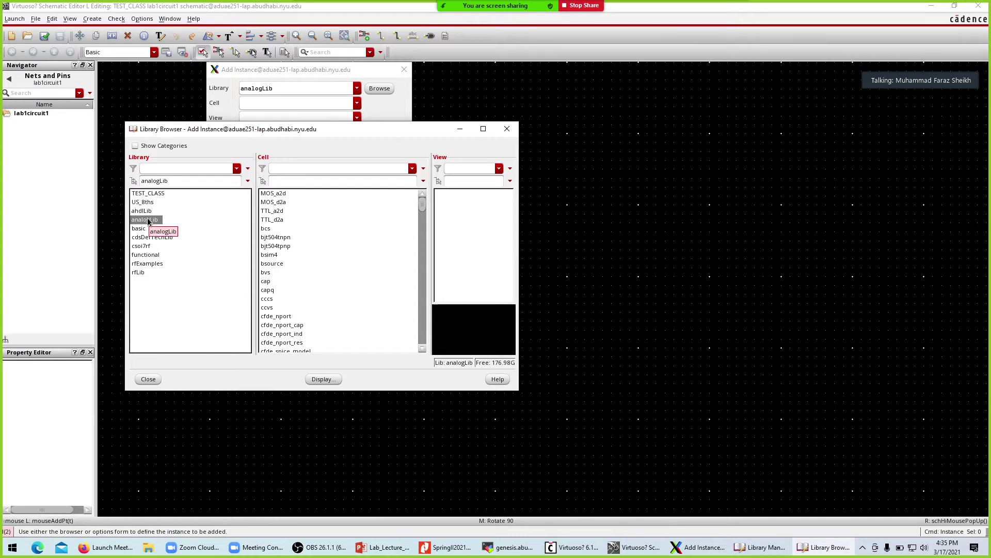
scroll(328, 243, "down", 6)
left_click(300, 343)
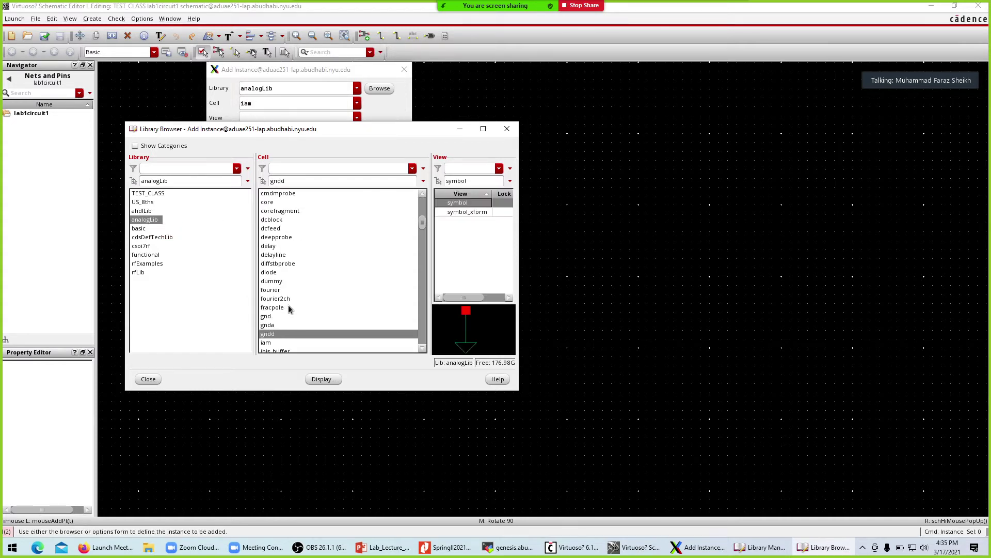
scroll(287, 258, "down", 2)
scroll(292, 239, "up", 10)
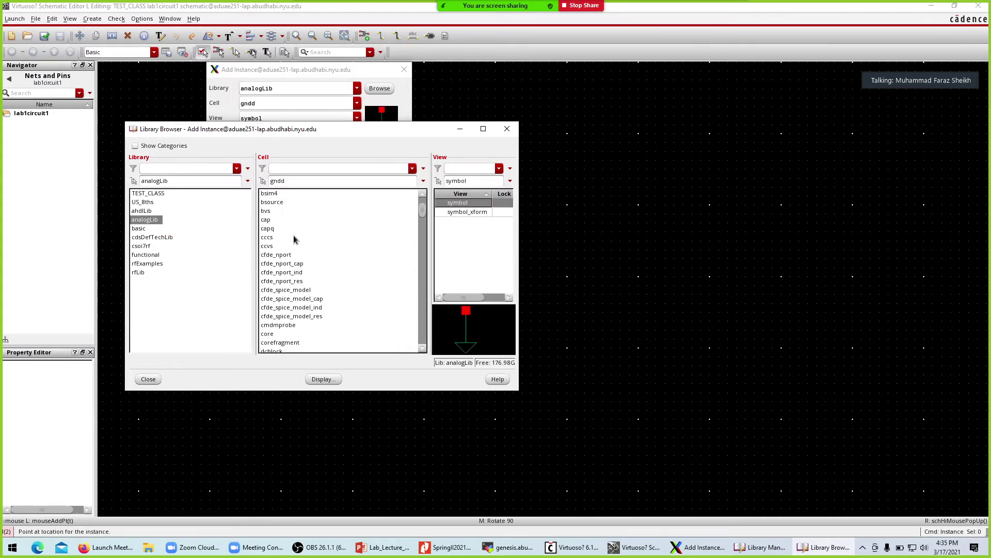
Group analogLib cells by category, widen the browser, and pick res from Passives.
left_click(135, 147)
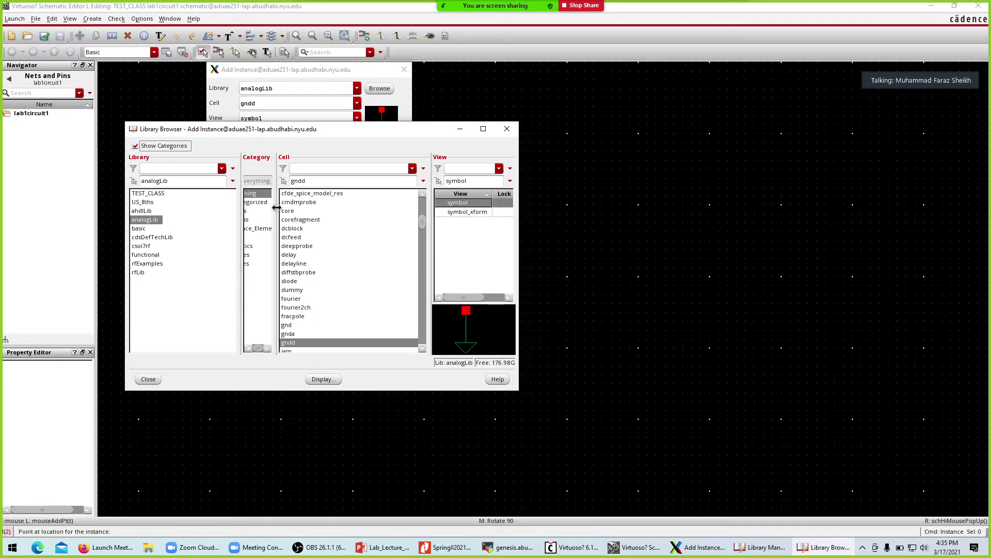
left_click_drag(277, 207, 345, 209)
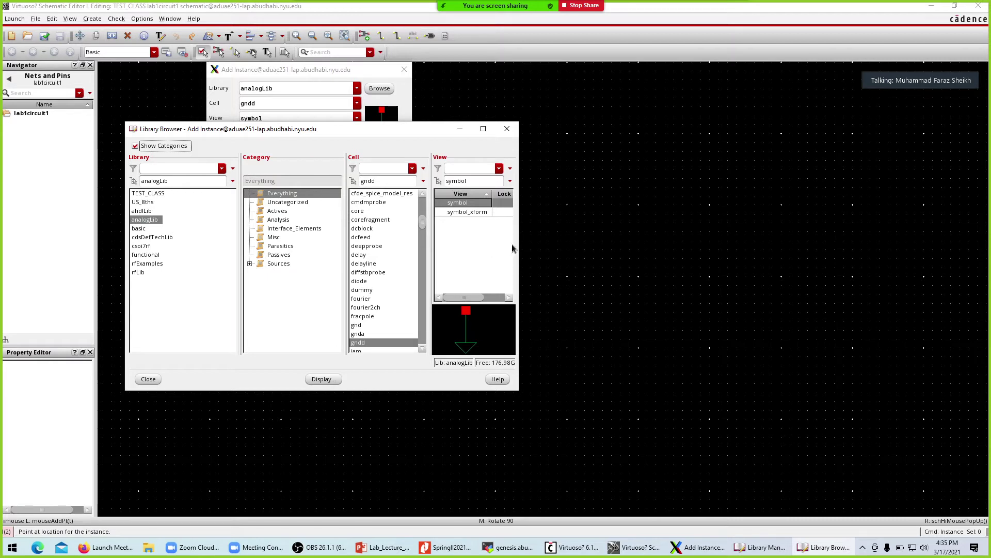
left_click_drag(518, 243, 584, 254)
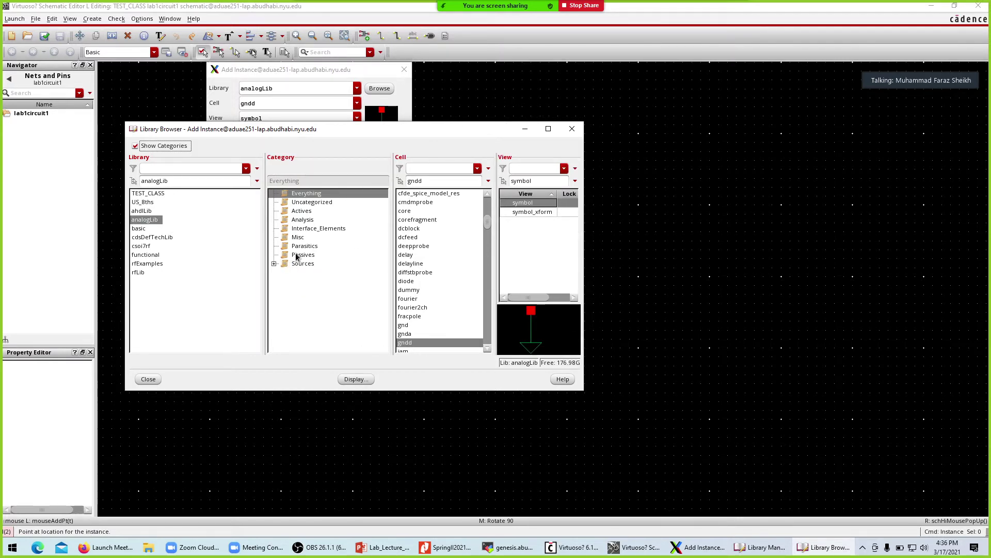
left_click(299, 257)
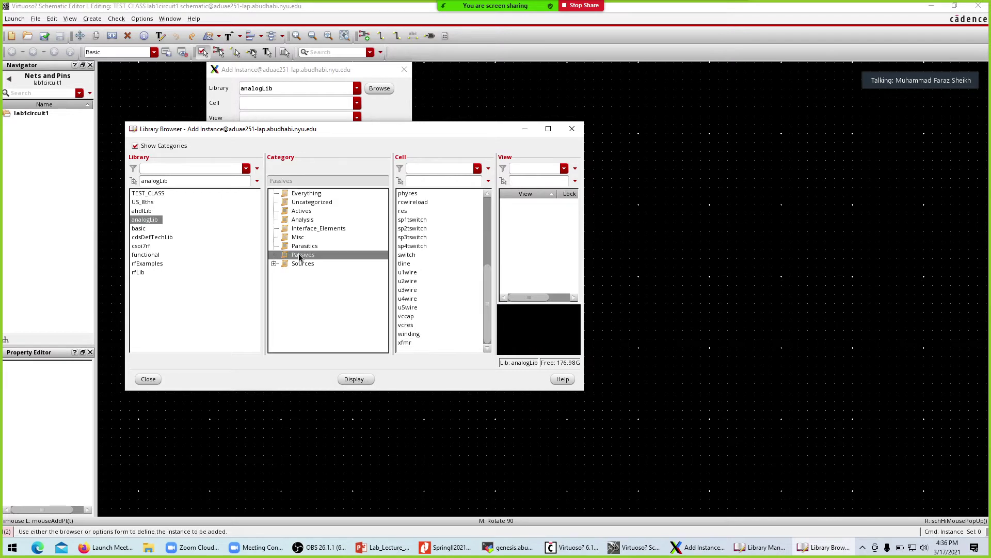
left_click(408, 237)
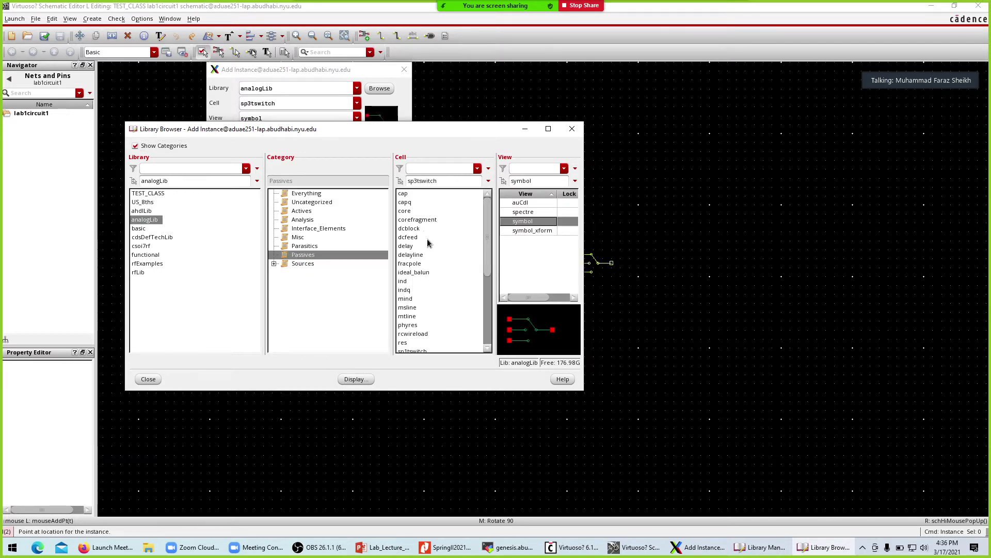
left_click(403, 343)
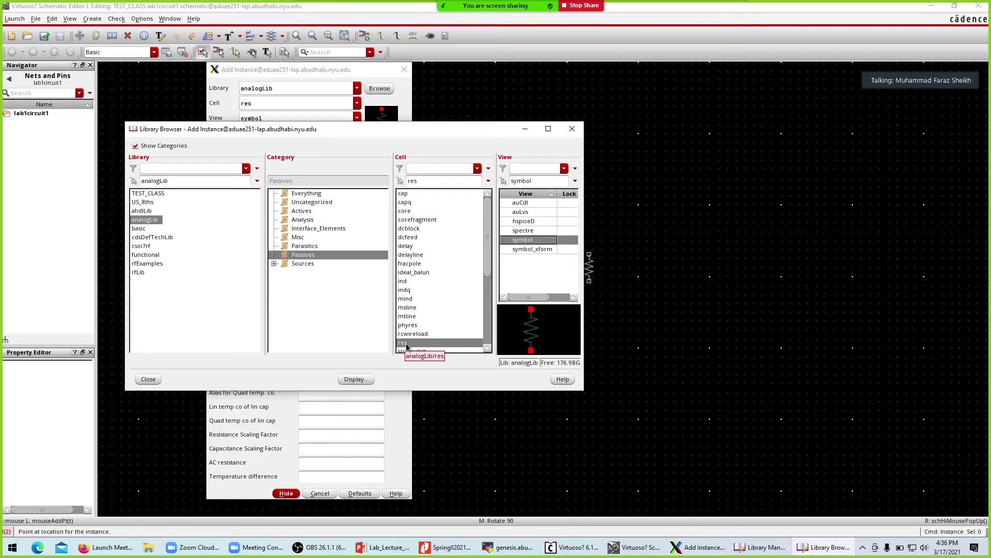
Filter the cell list by 'r', select the res symbol, and close the Library Browser.
left_click(135, 146)
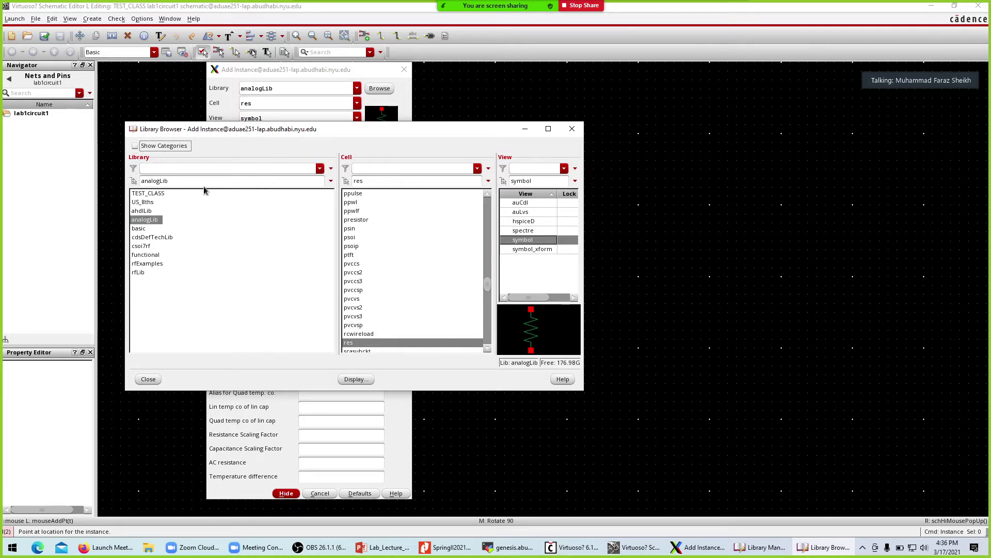
left_click(366, 170)
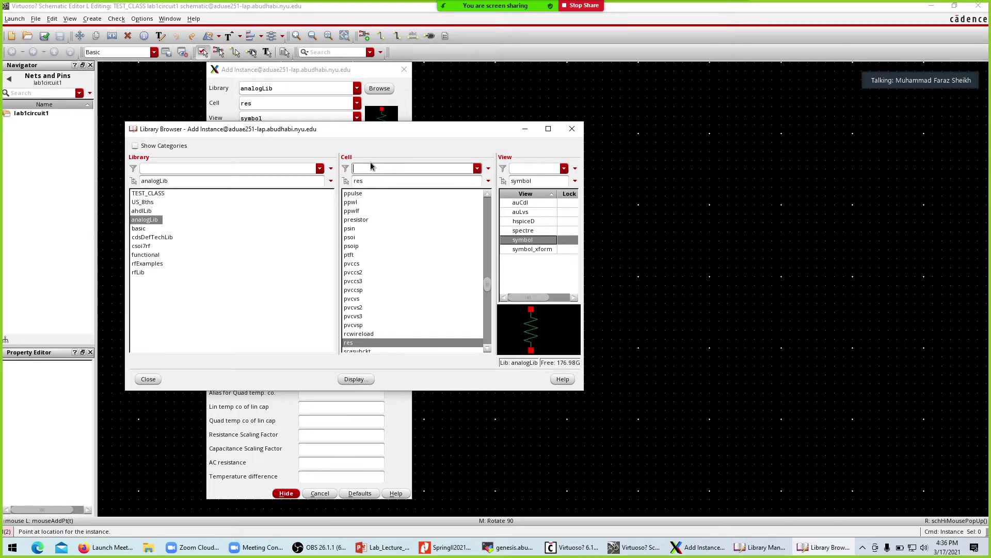
left_click(379, 220)
left_click(374, 169)
type("res")
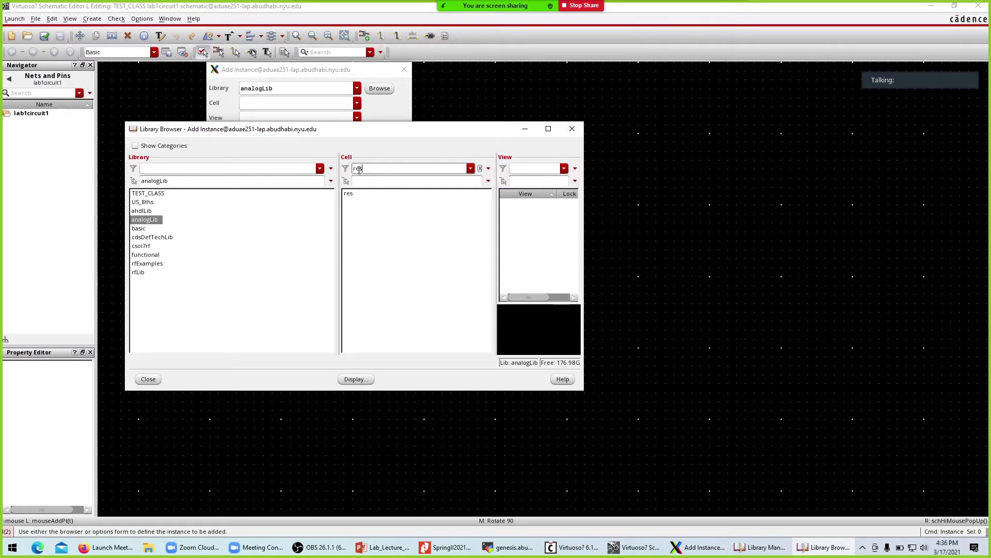
left_click(348, 194)
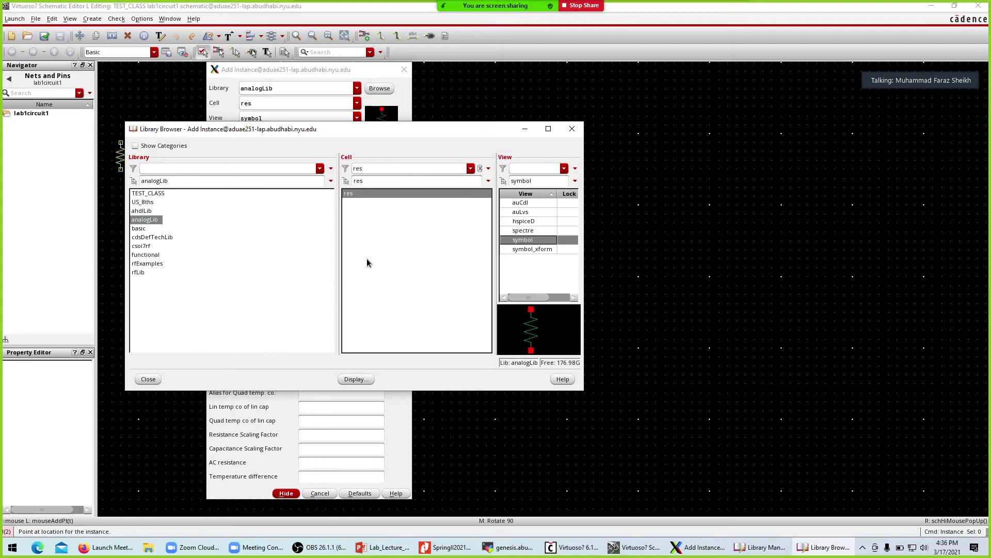
left_click(572, 129)
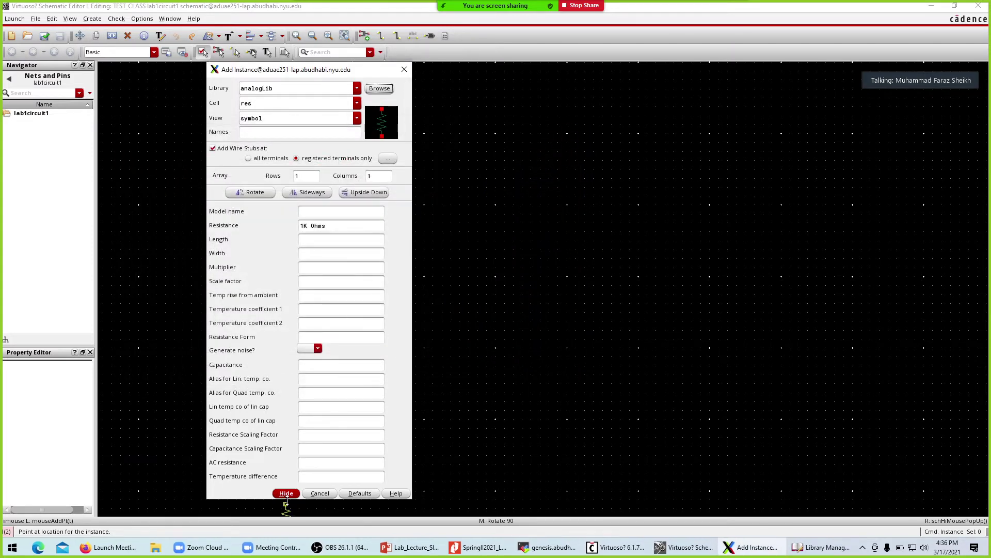
Place resistors R0 and R1 upright side by side, referring to the Figure 4.53 slide.
left_click(287, 494)
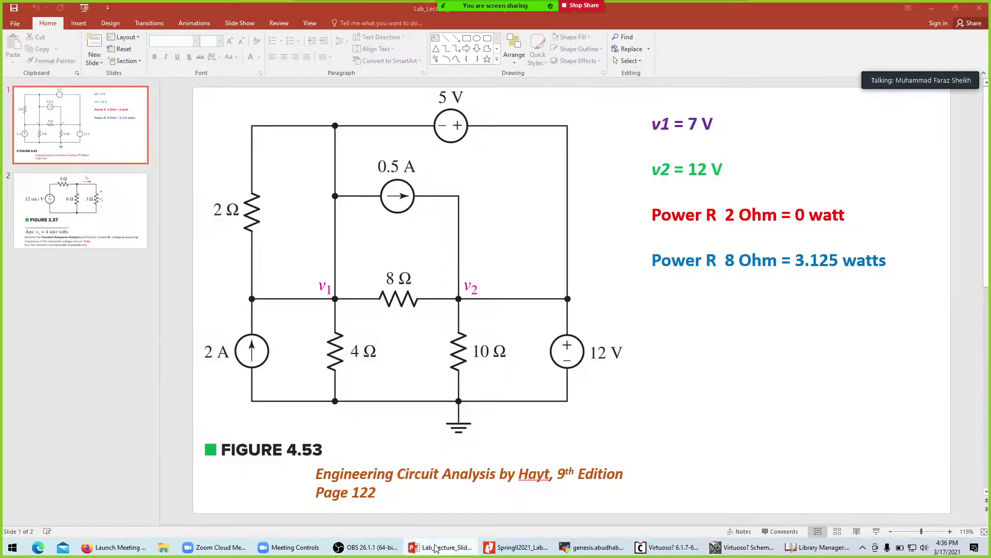
left_click(439, 548)
key("alt+Tab")
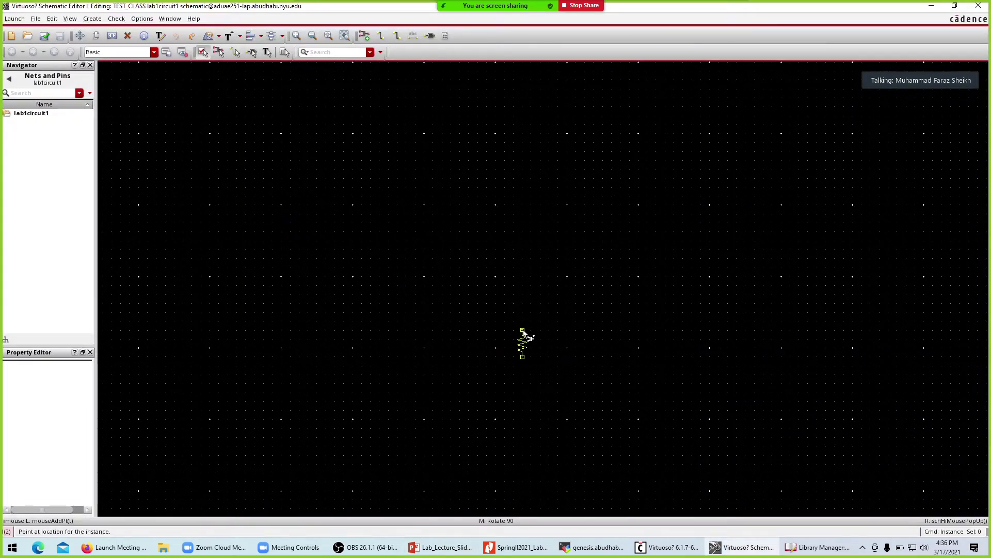
left_click(528, 330)
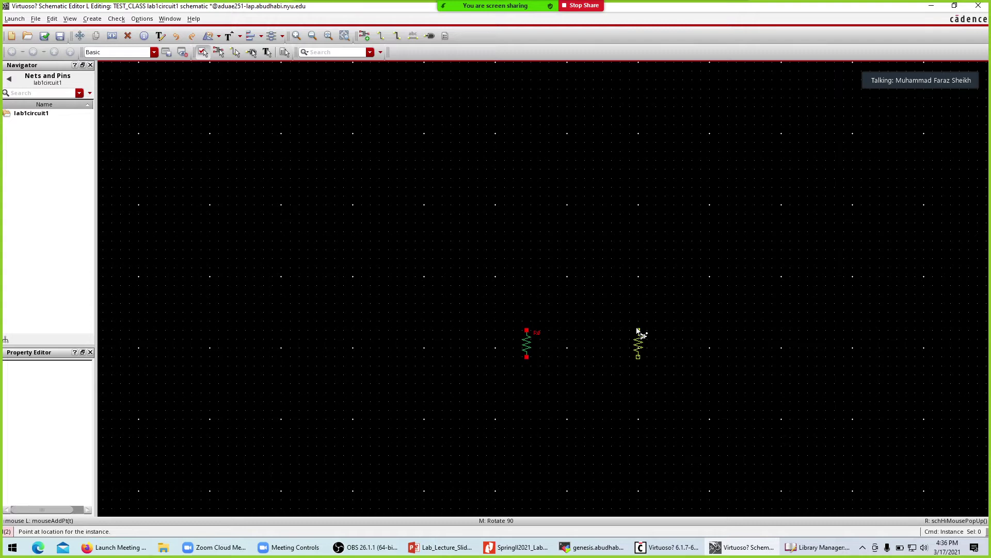
left_click(639, 331)
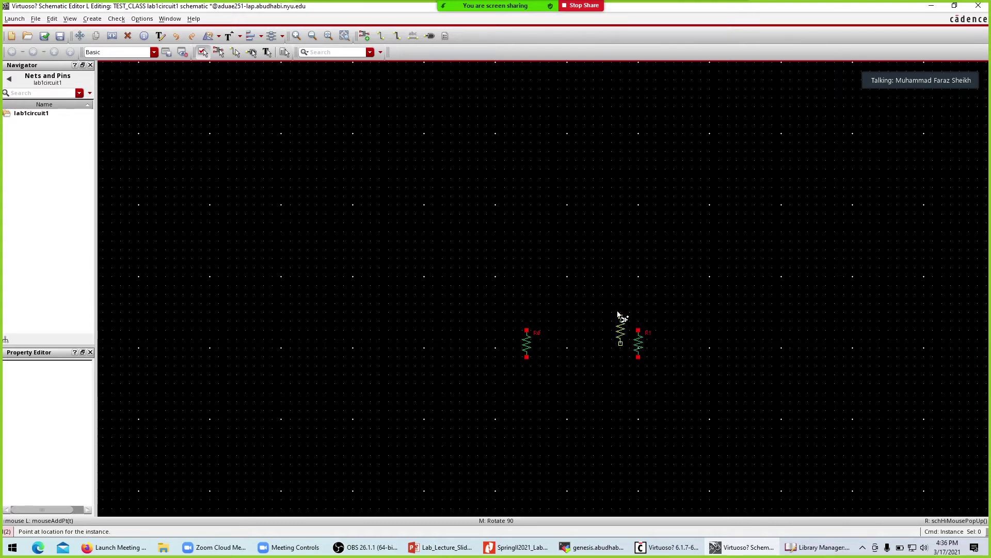
Rotate the next resistor and place R2 horizontally above the others, then end placement.
middle_click(588, 286)
left_click(598, 298)
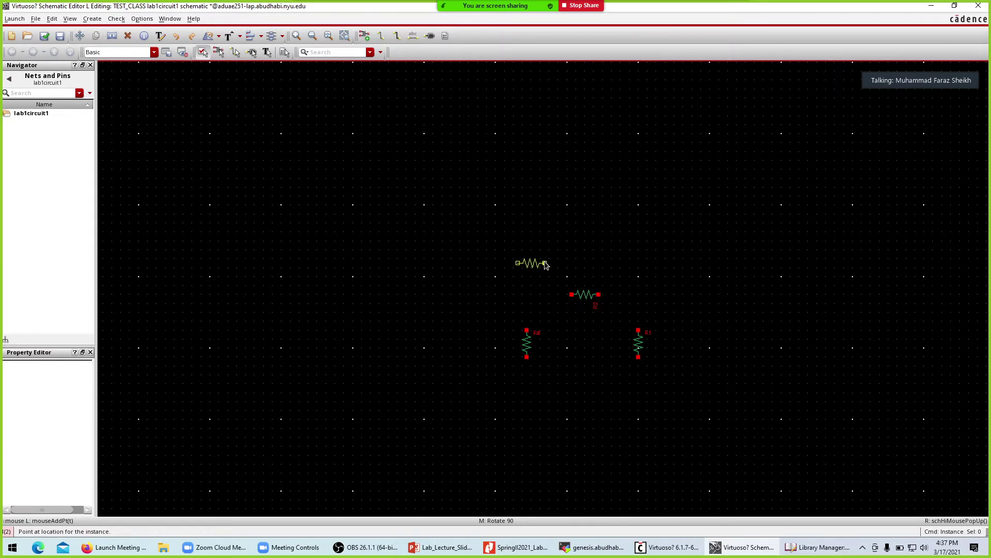
right_click(551, 265)
left_click(385, 236)
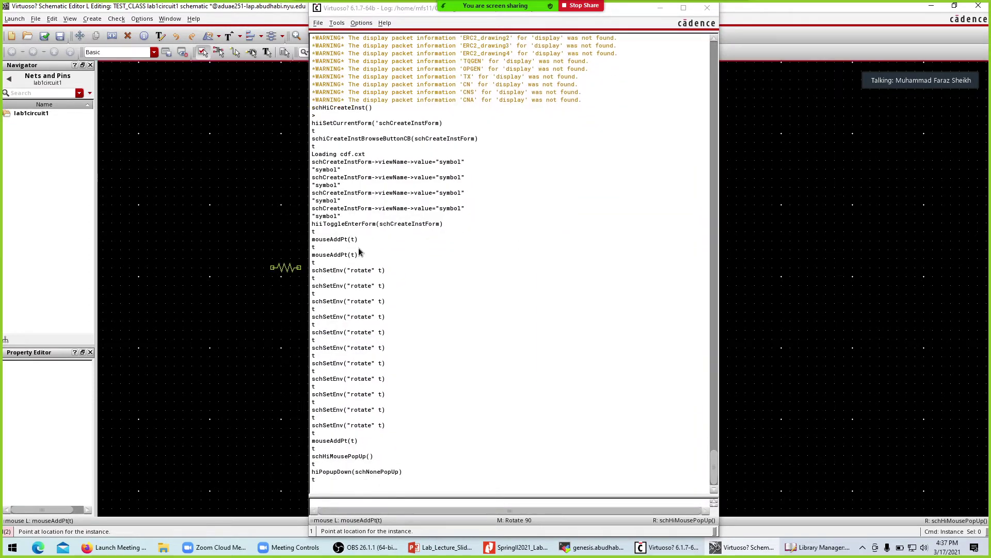
left_click(660, 8)
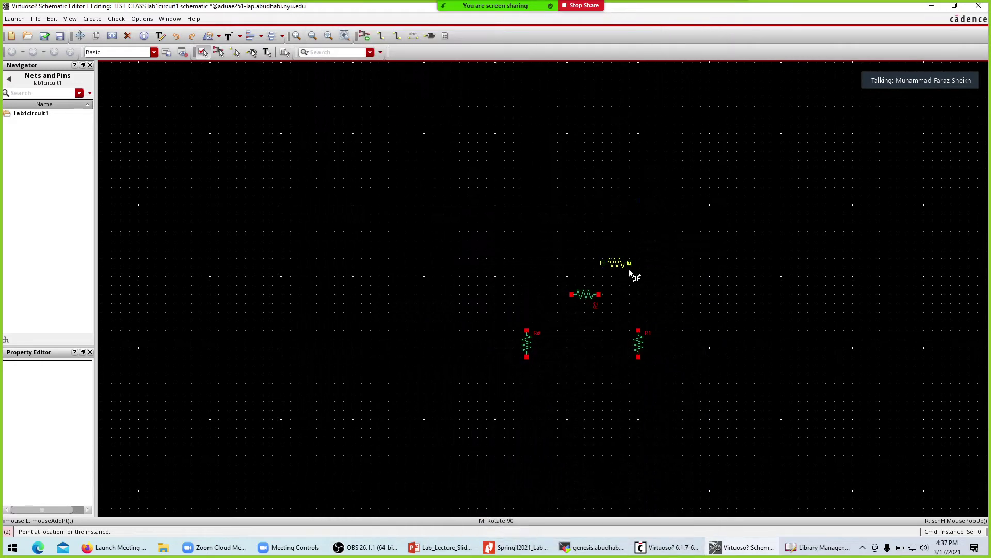
key("Escape")
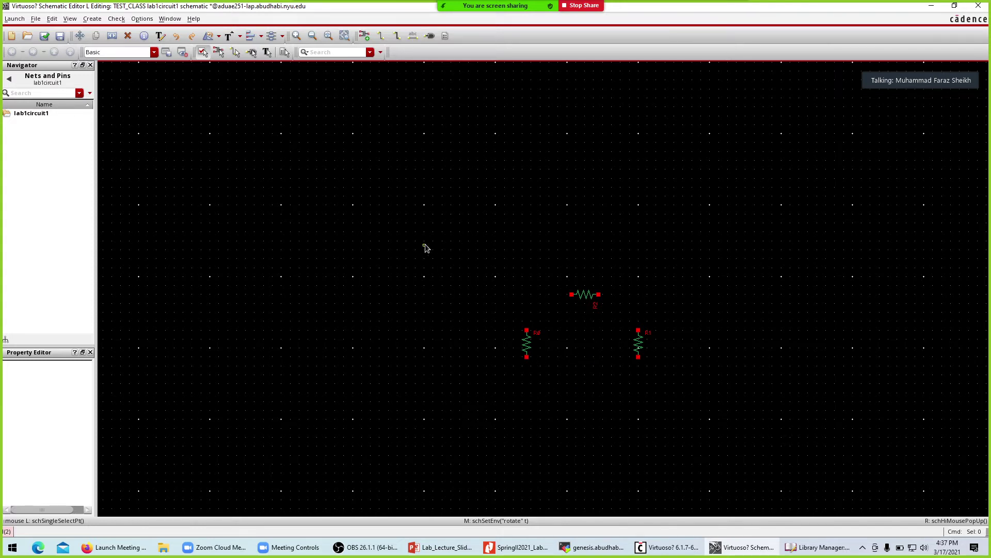
key("c")
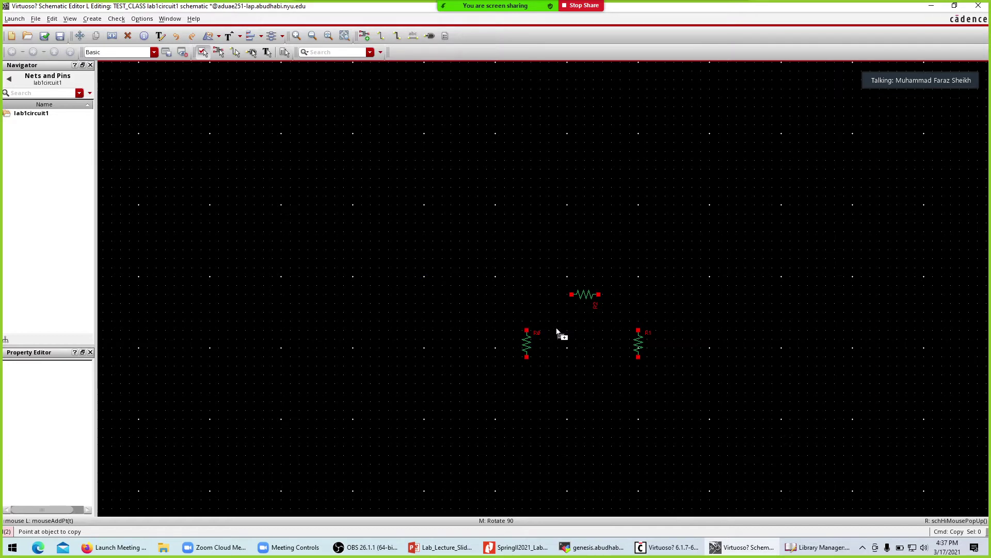
Check the circuit slide, then pick up resistor R0 to copy it.
key("alt+Tab")
key("alt+Tab")
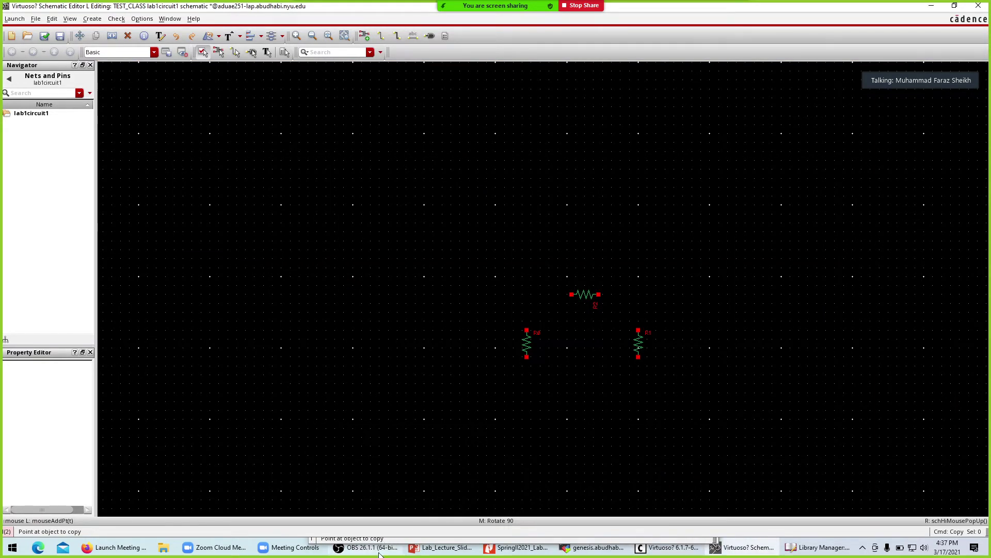
left_click(393, 539)
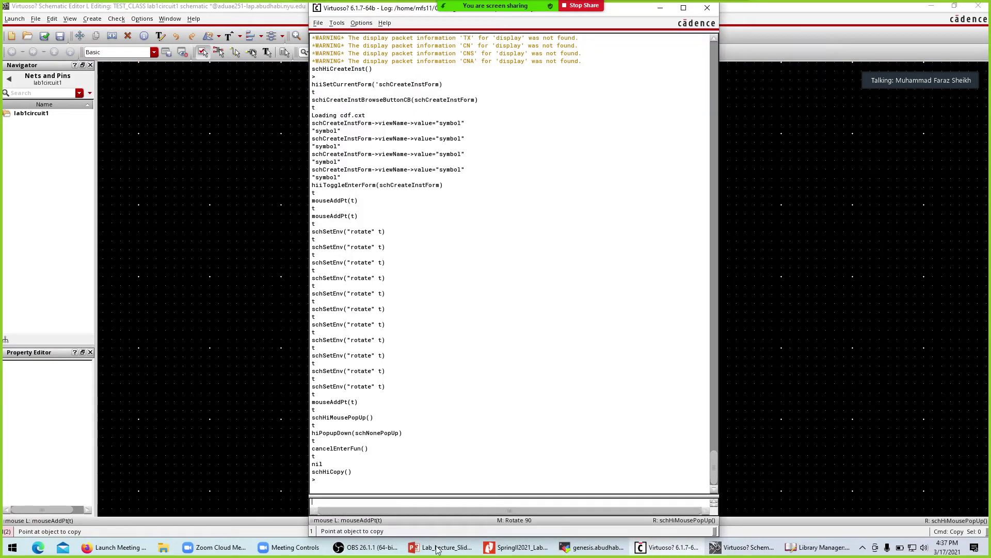
left_click(438, 549)
left_click(438, 550)
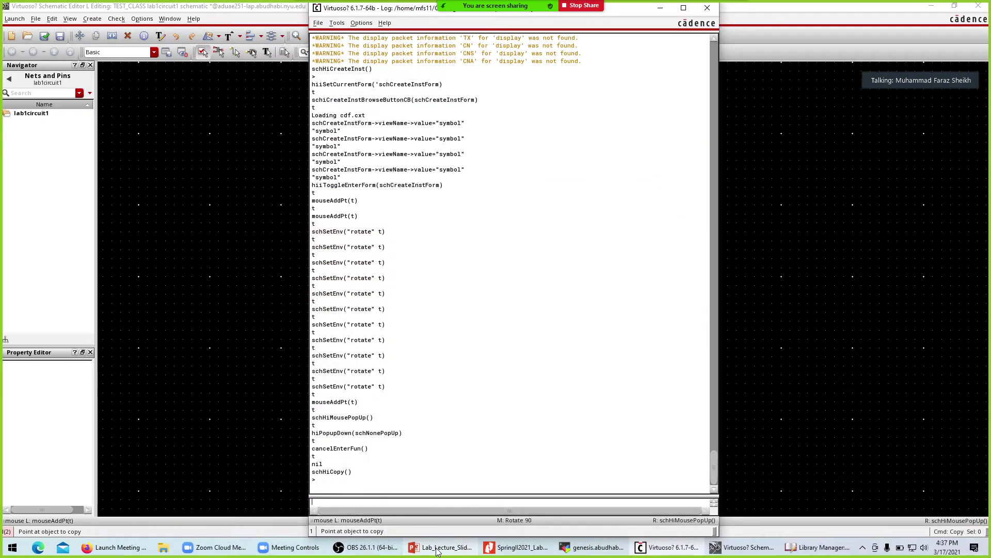
left_click(762, 320)
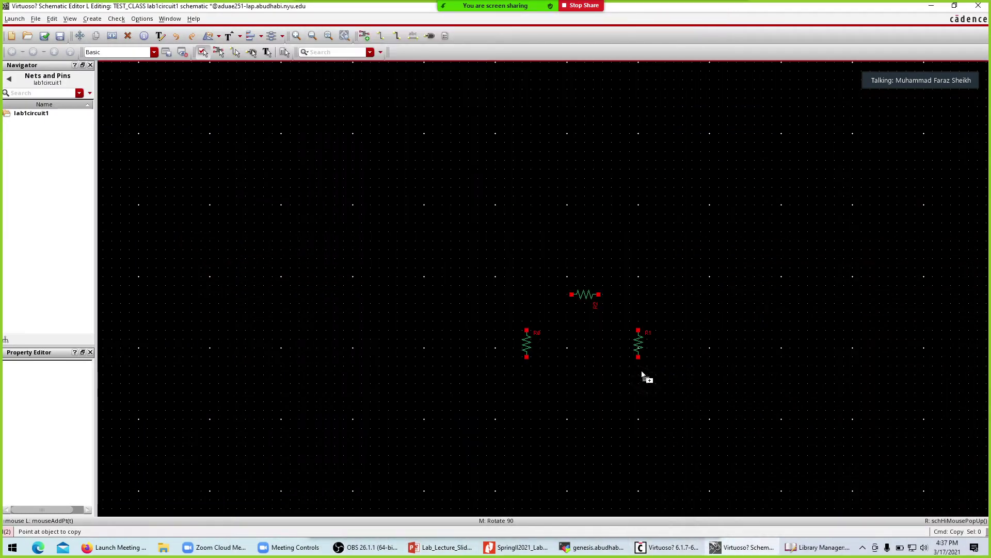
left_click(529, 346)
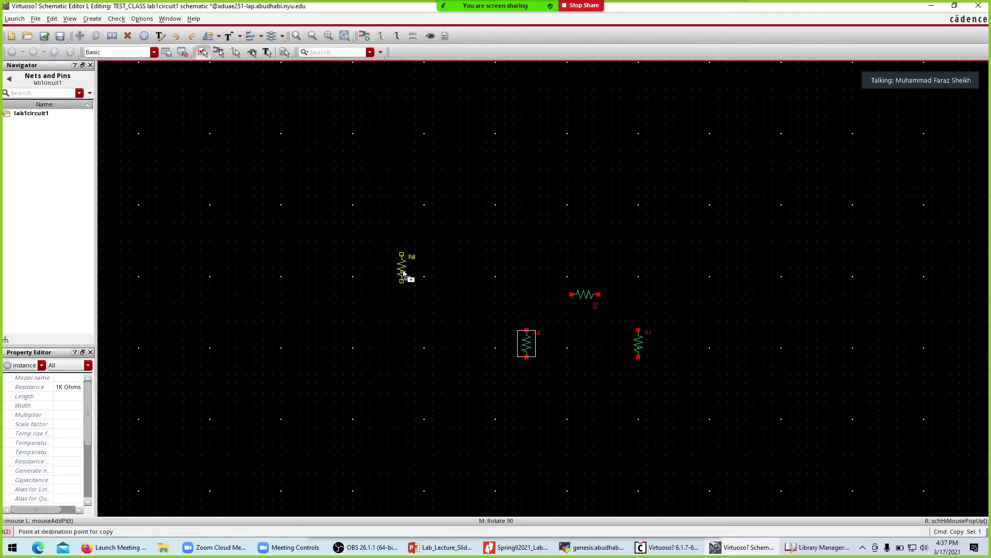
Place the copy as a fourth upright resistor R3 and end the Copy command.
key("alt+Tab")
key("Tab")
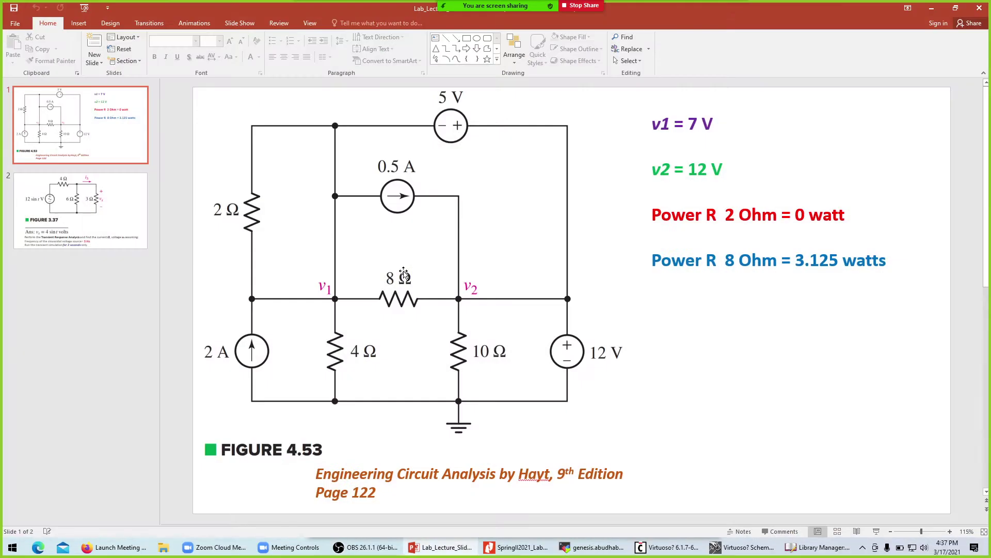
key("alt+Tab")
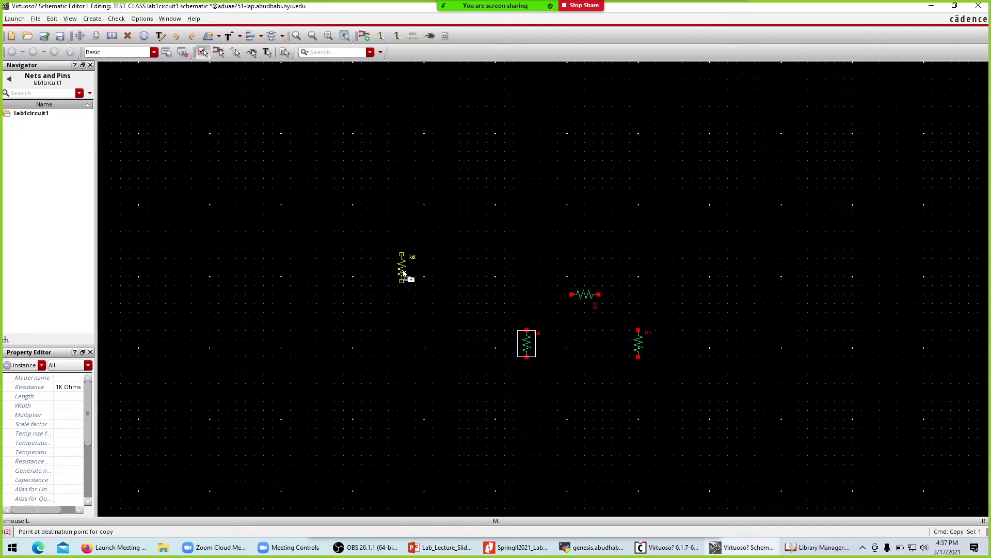
key("alt+Tab")
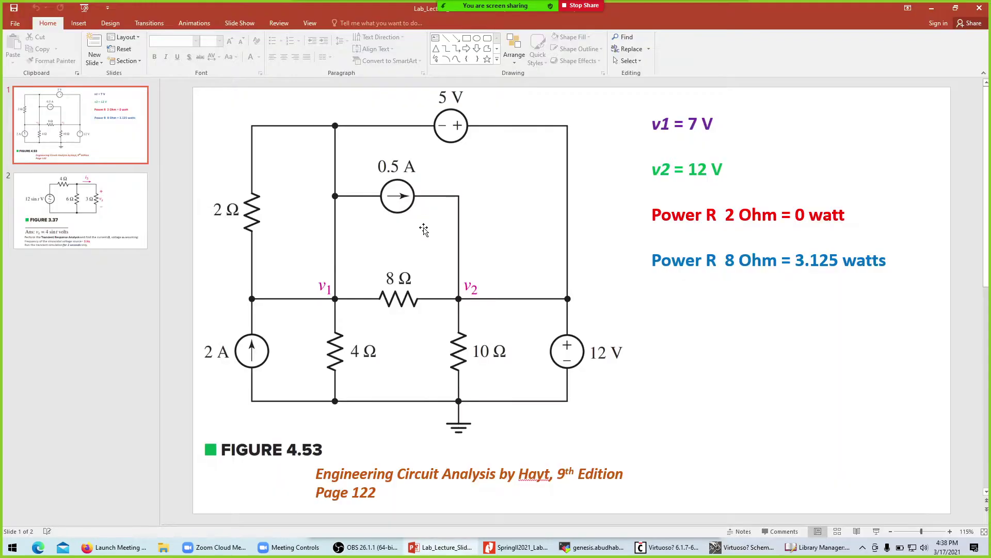
key("alt+Tab")
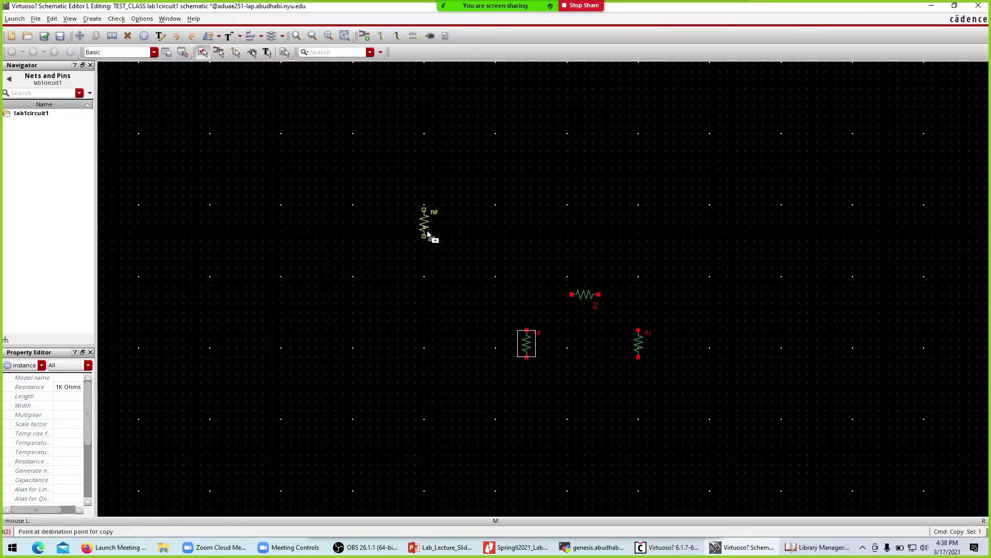
left_click(428, 234)
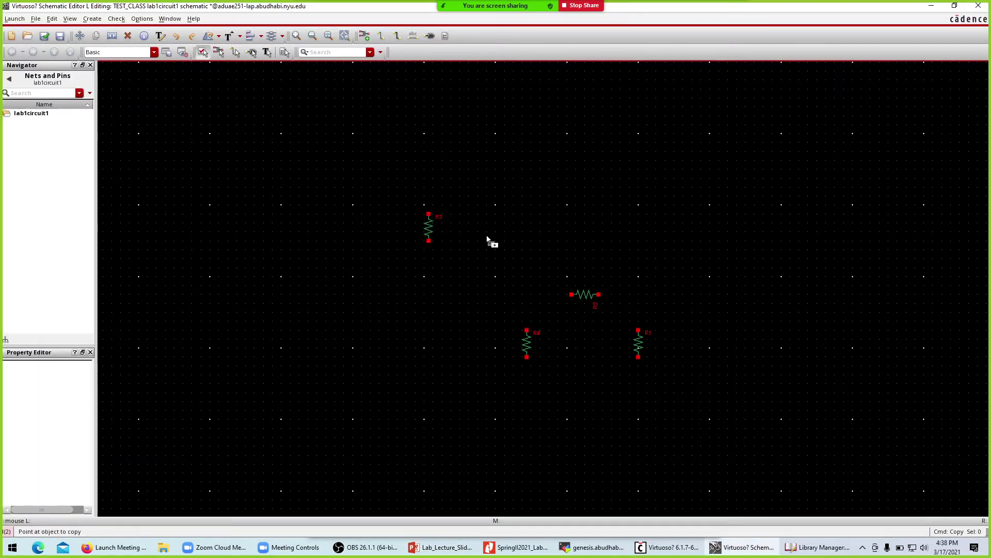
key("Escape")
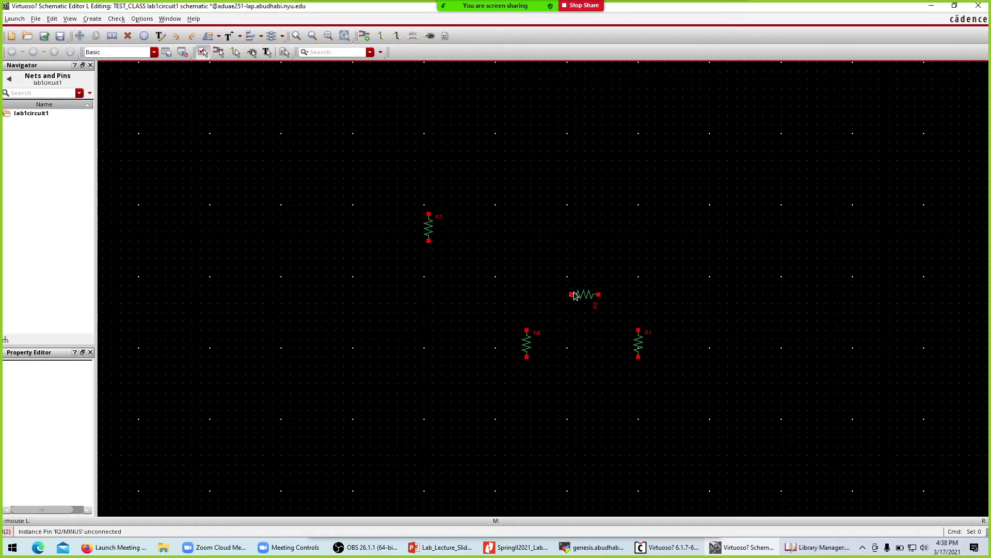
key("alt+Tab")
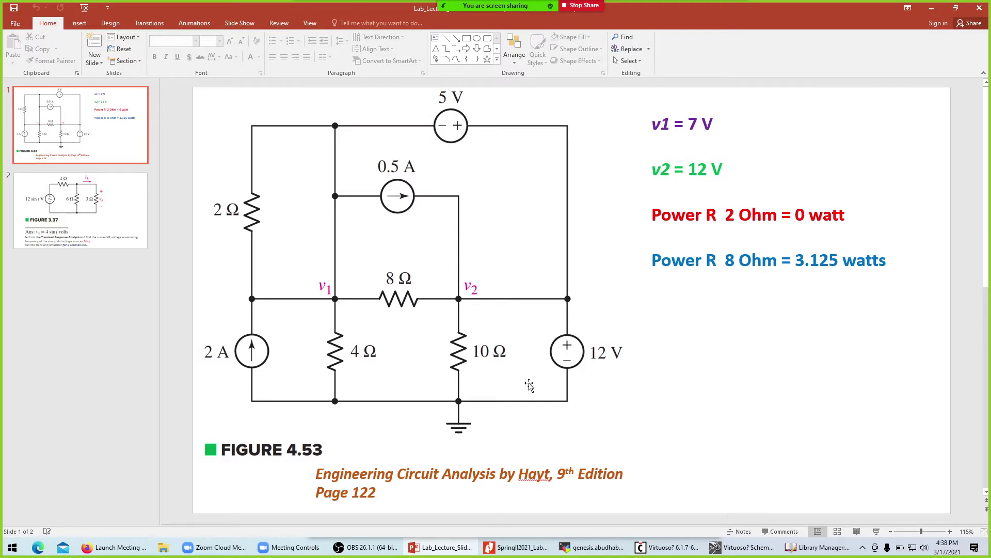
key("alt+Tab")
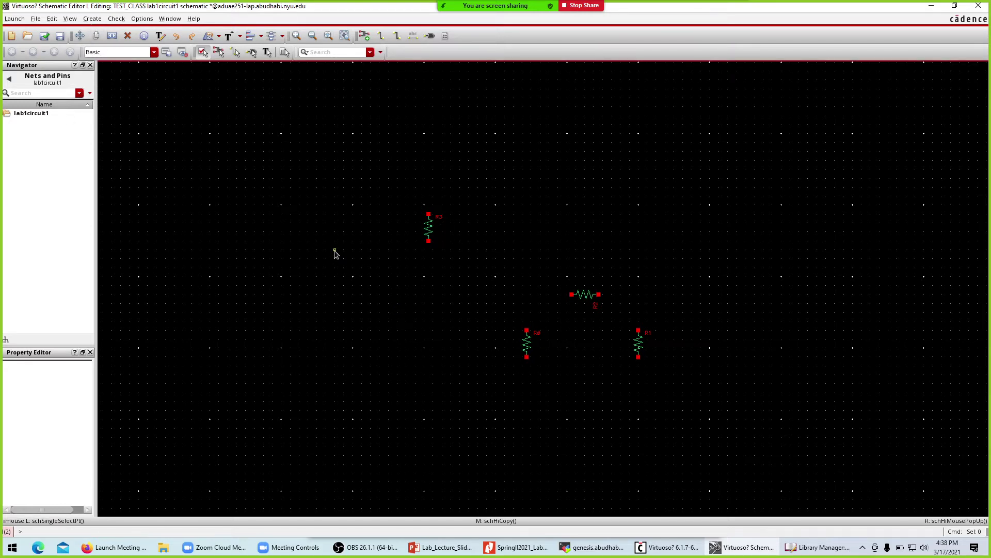
key("i")
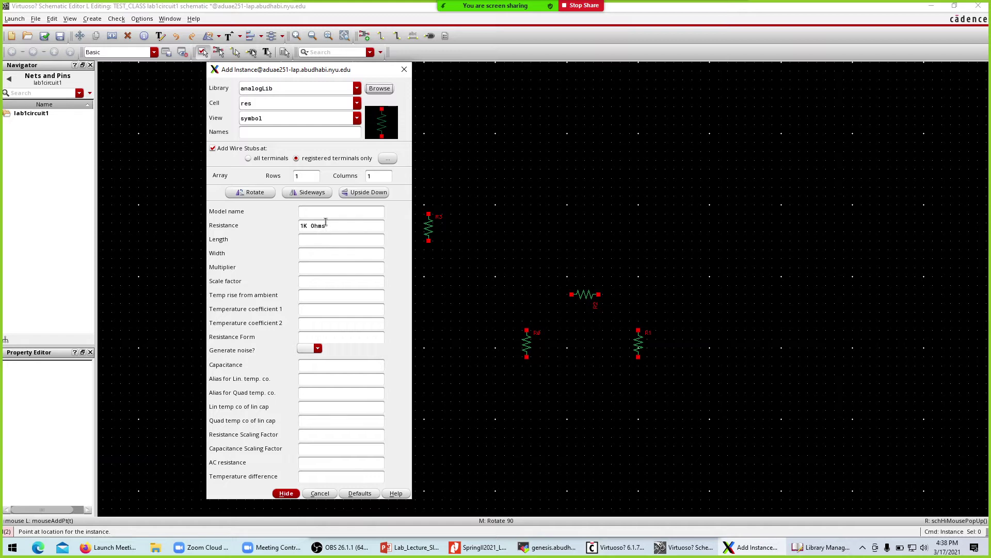
Browse analogLib's Sources > Independent category with the res cell filter cleared.
left_click(380, 89)
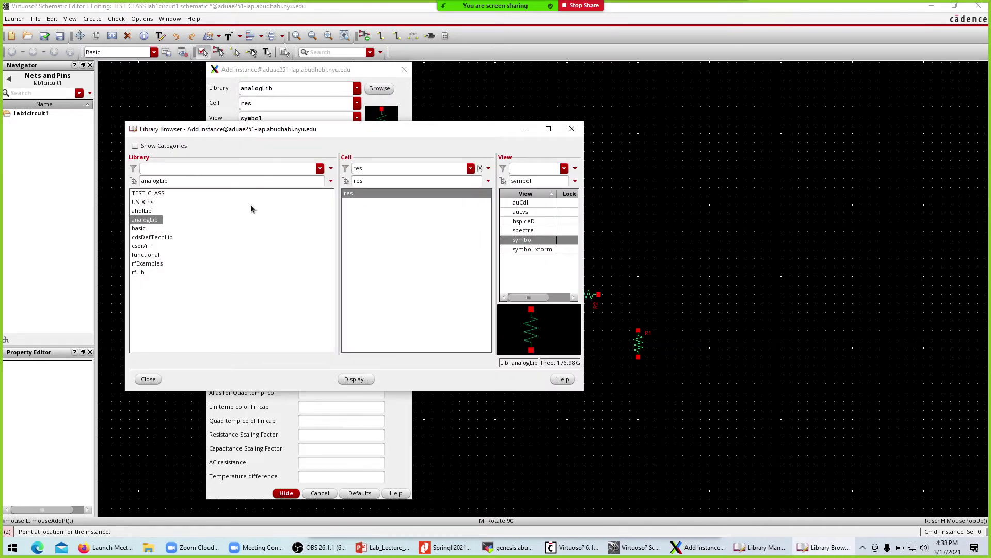
double_click(378, 168)
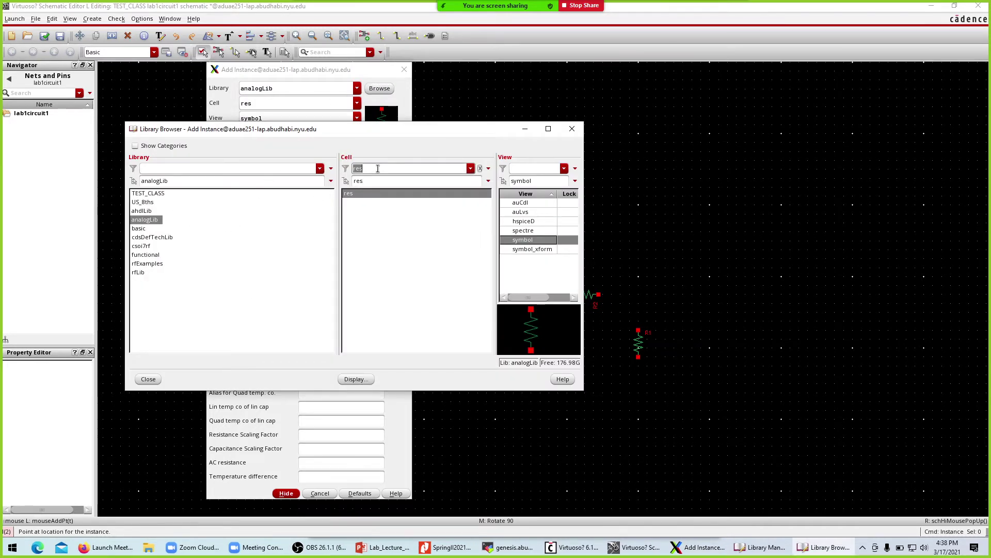
left_click(135, 147)
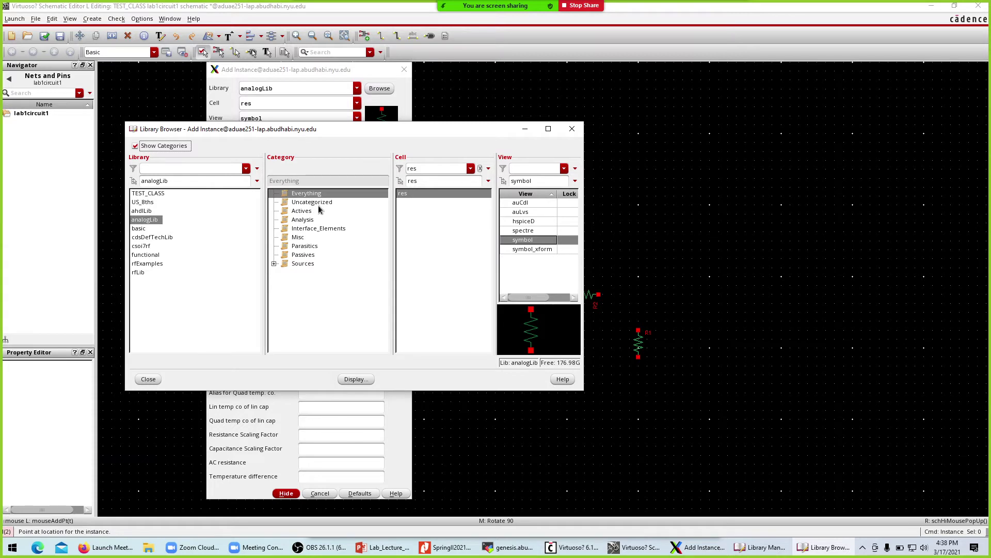
left_click(275, 263)
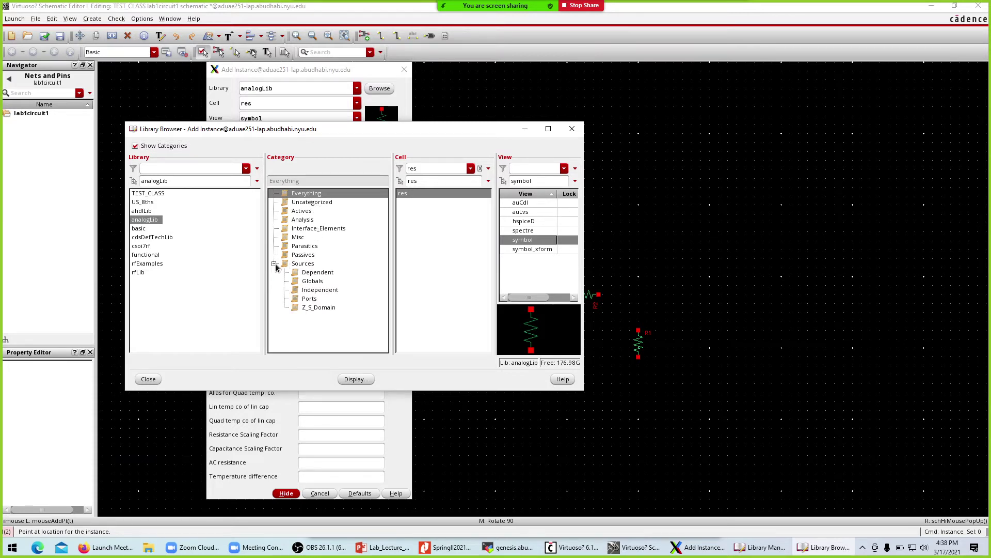
left_click(329, 291)
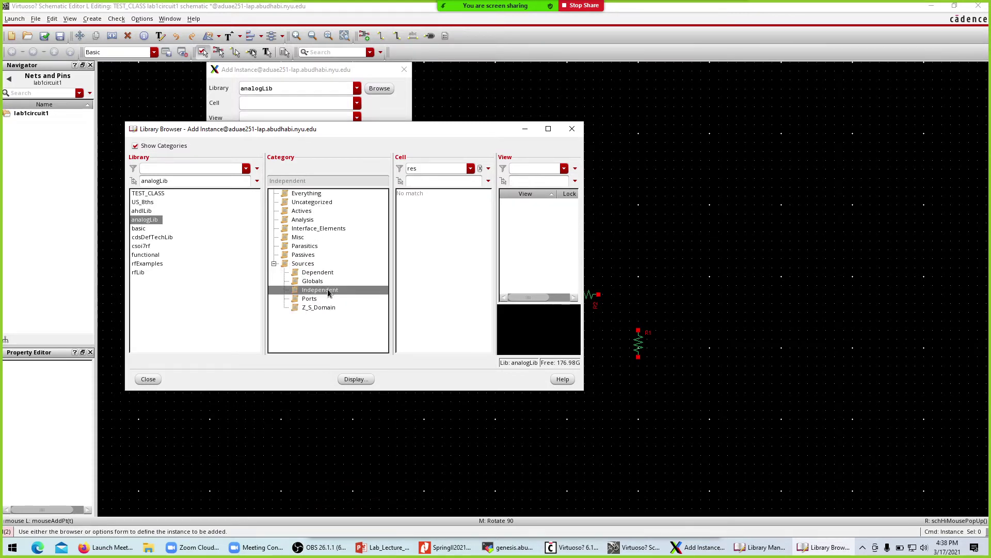
left_click(339, 289)
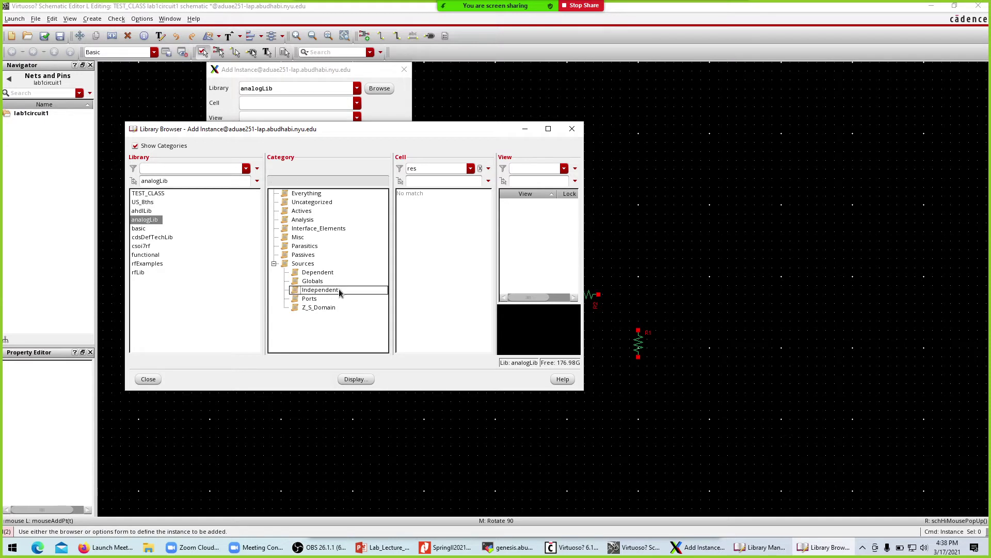
left_click(338, 290)
double_click(440, 172)
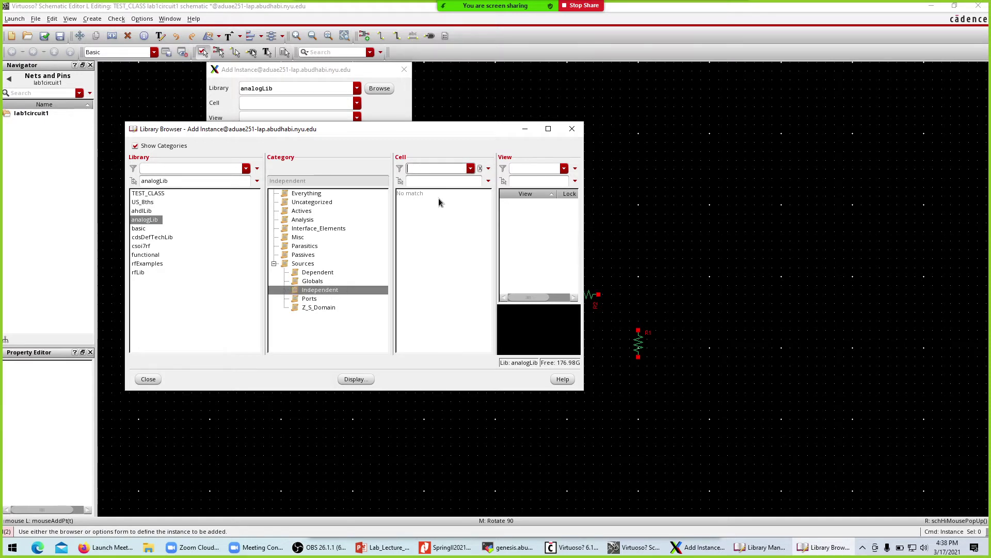
left_click(317, 289)
left_click(318, 289)
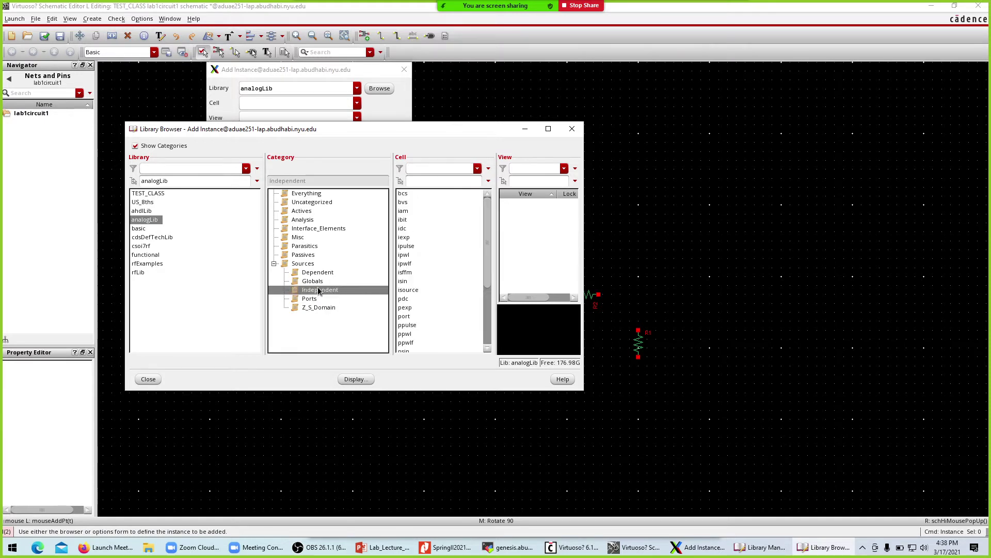
left_click(408, 202)
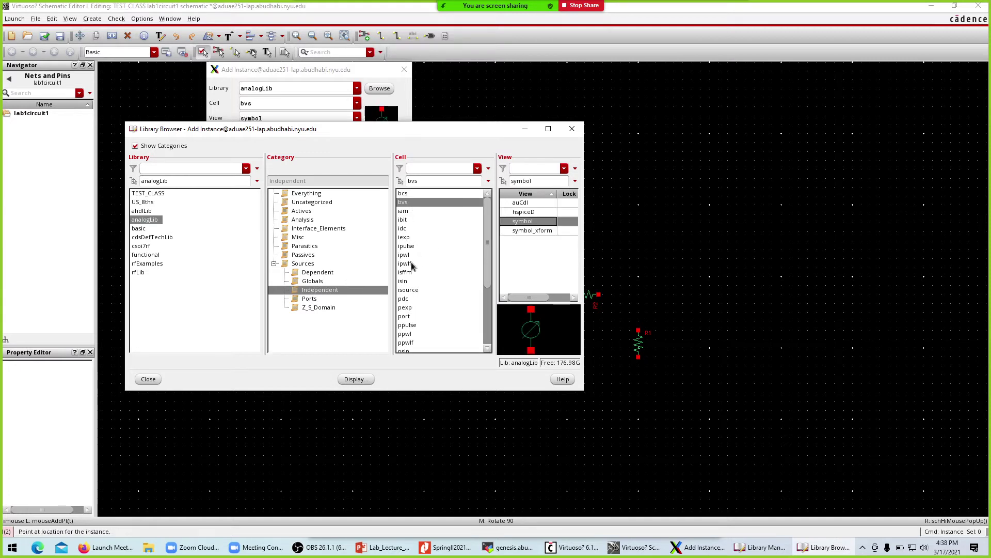
Choose the vdc DC voltage source and close the browser to begin placing it.
scroll(410, 279, "down", 4)
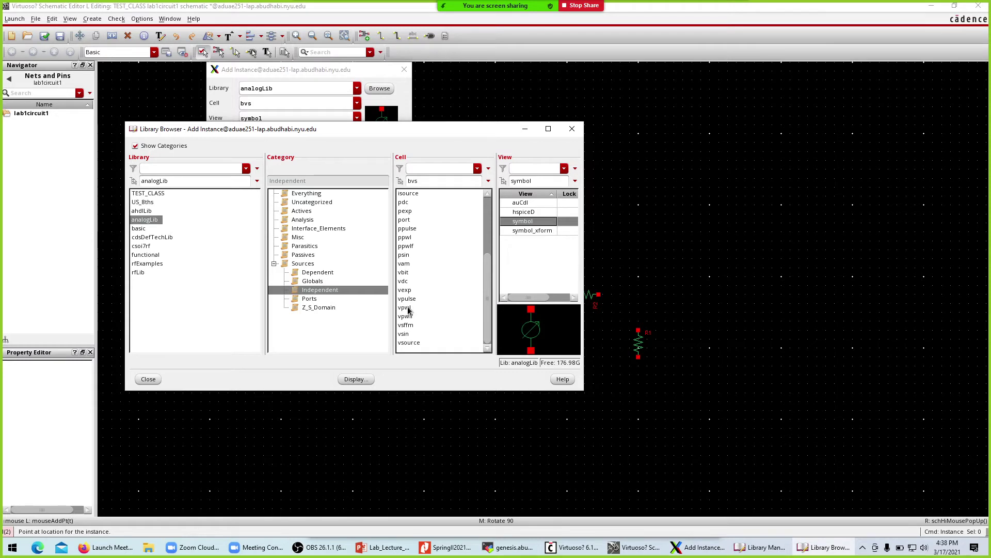
left_click(408, 290)
left_click(407, 282)
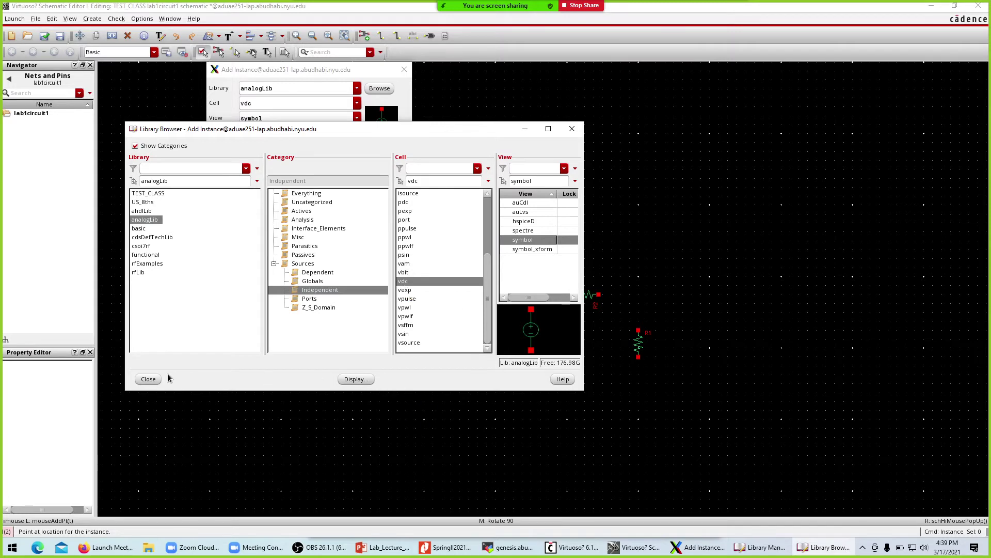
left_click(153, 381)
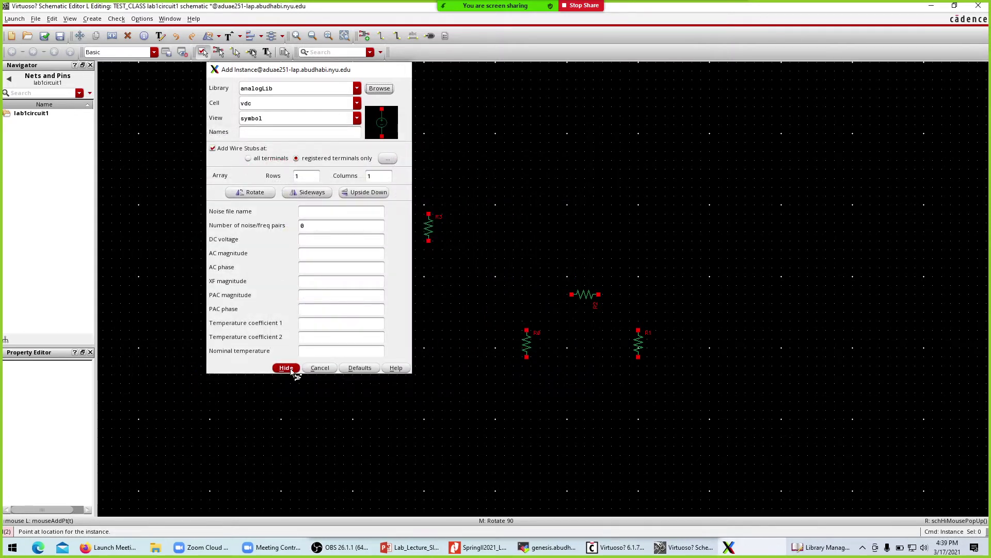
left_click(284, 368)
Place the first vdc source on the schematic, comparing against the reference slide.
key("alt+Tab")
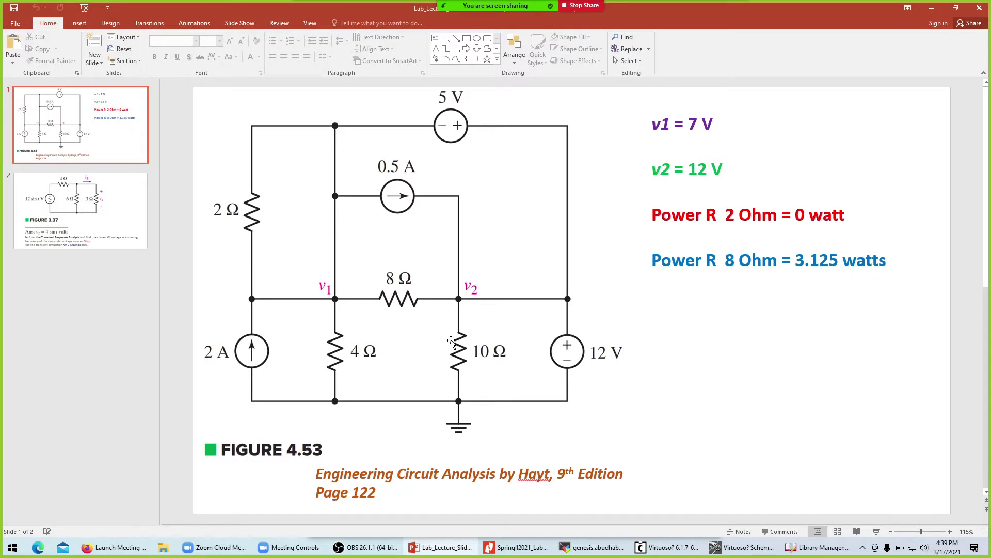
key("alt+Tab")
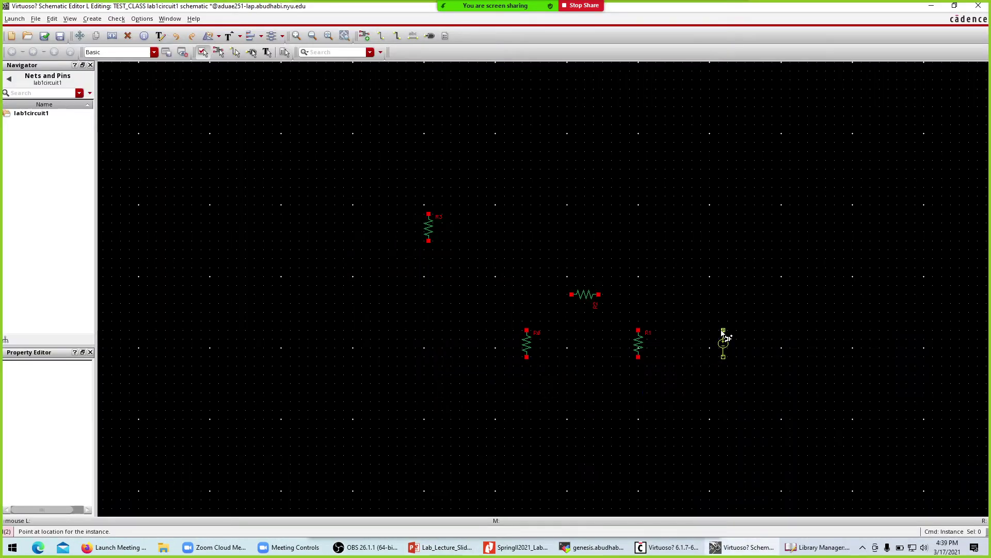
left_click(724, 340)
key("alt+Tab")
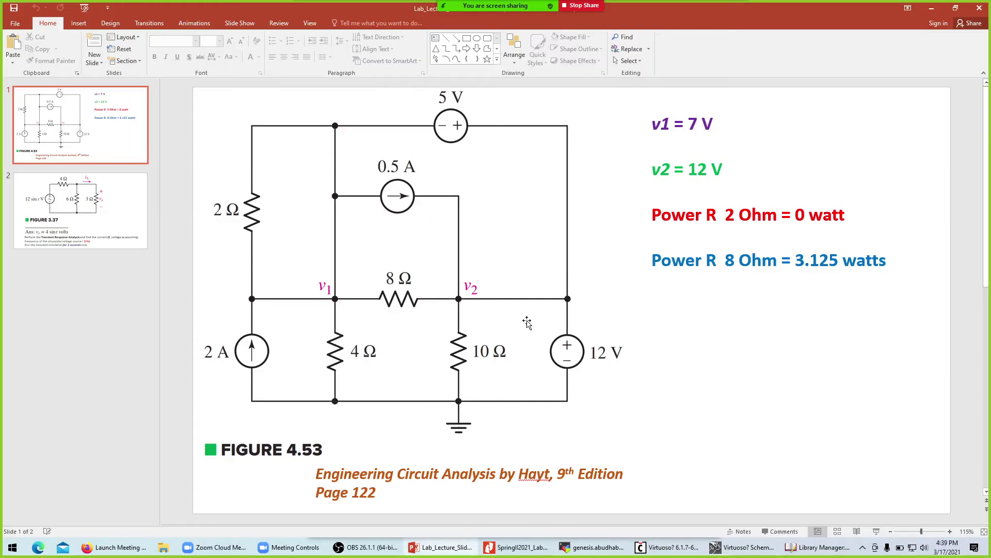
key("alt+Tab")
left_click(532, 330)
key("alt+Tab")
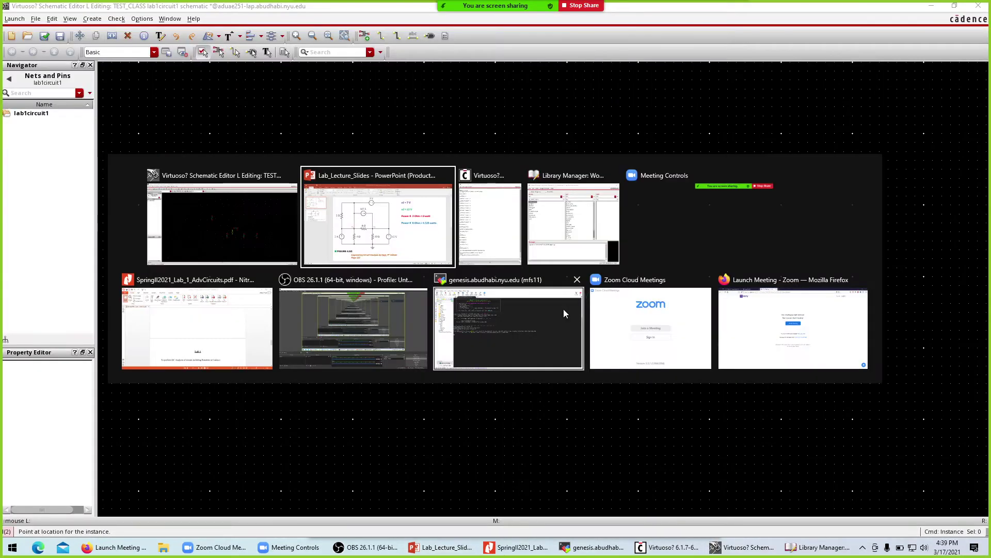
key("alt+Tab")
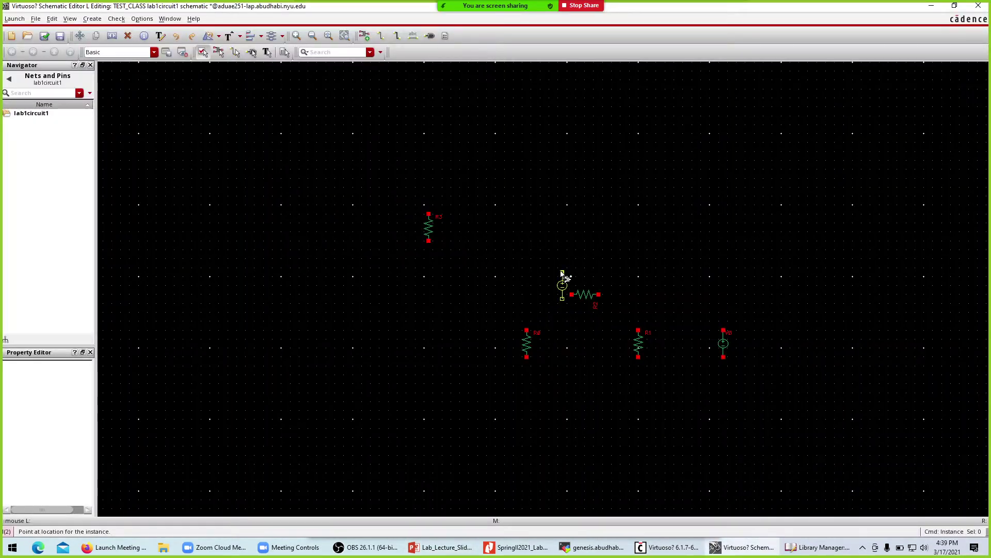
Rotate the next vdc horizontally, place it near the schematic top, and end placement.
right_click(565, 278)
key("alt+Tab")
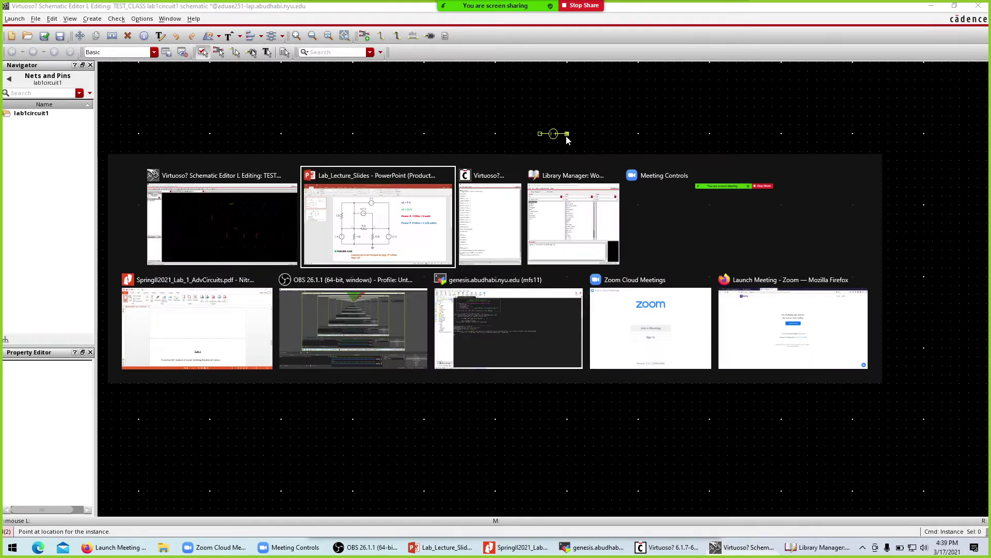
key("alt+Tab")
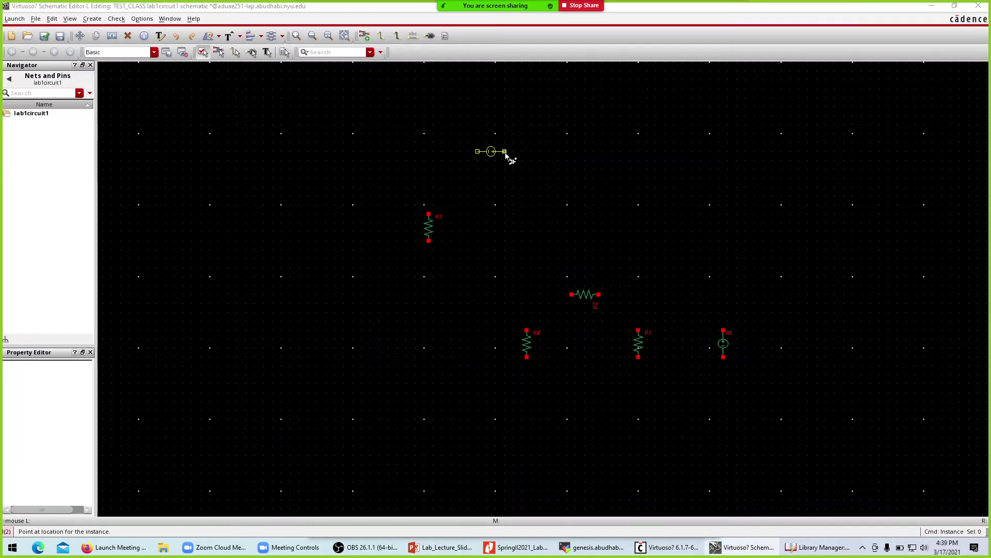
key("alt+Tab")
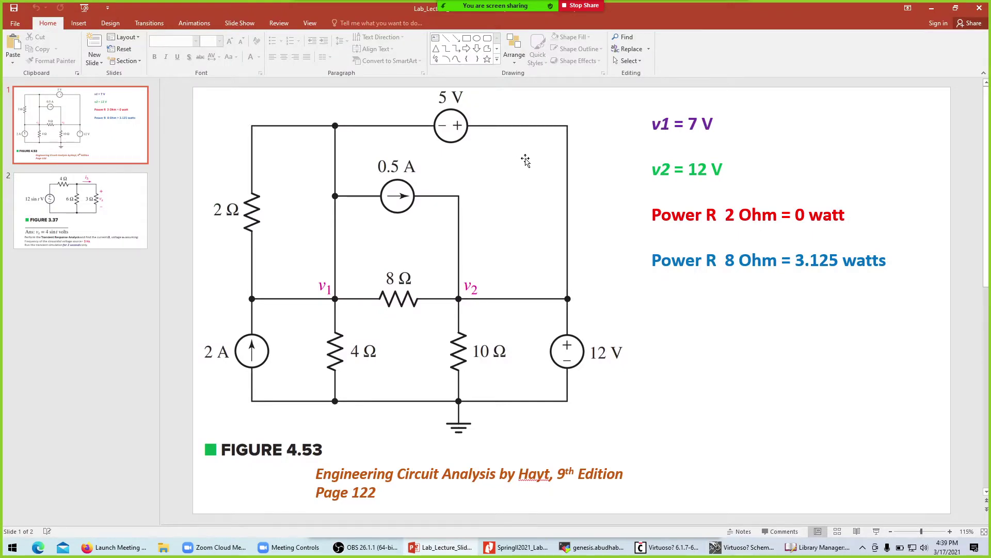
key("alt+Tab")
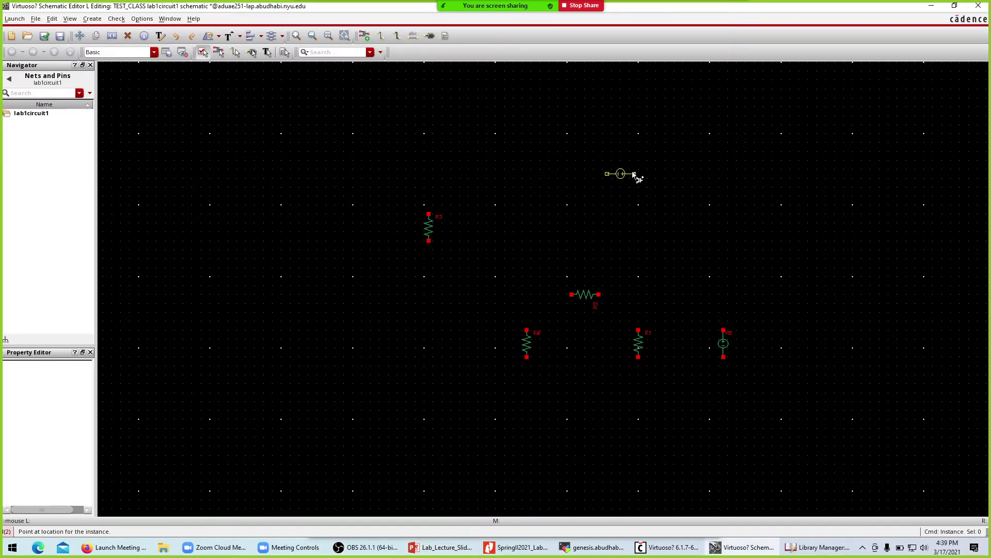
key("alt+Tab")
key("alt+Tab")
left_click(632, 157)
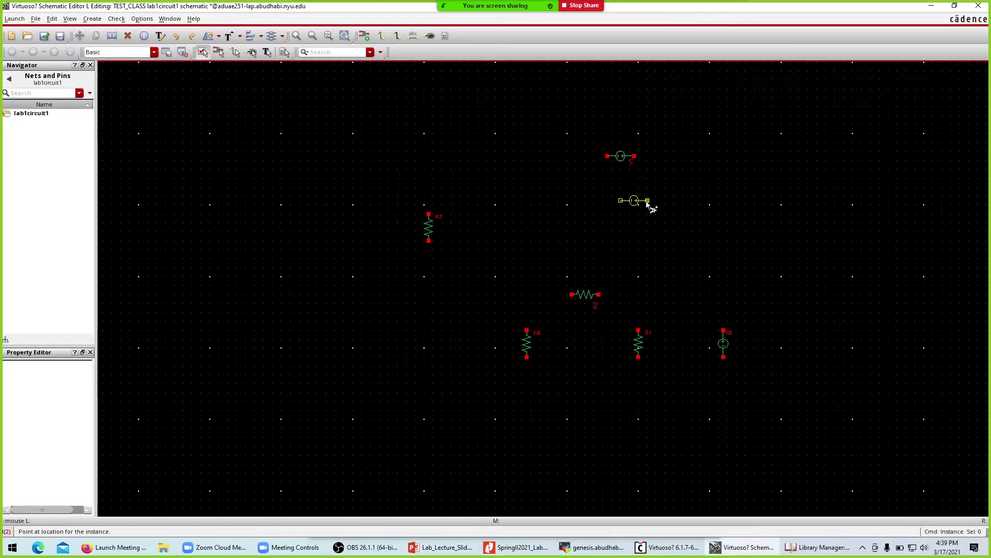
key("Escape")
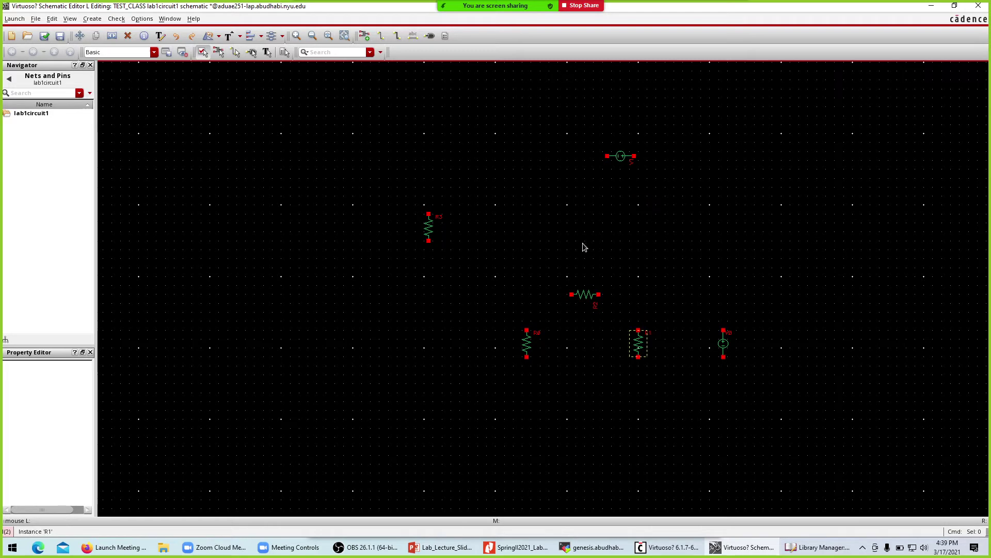
key("alt+Tab")
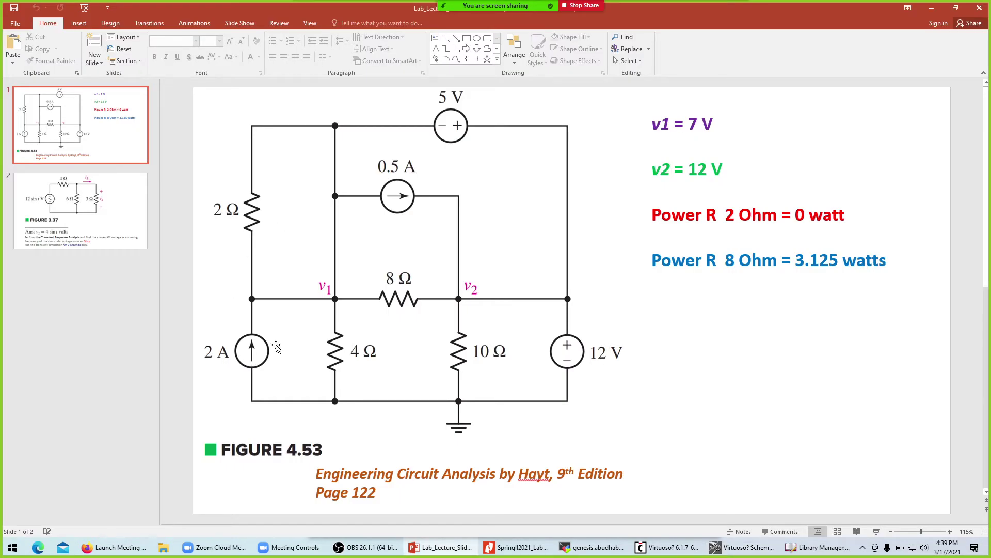
key("alt+Tab")
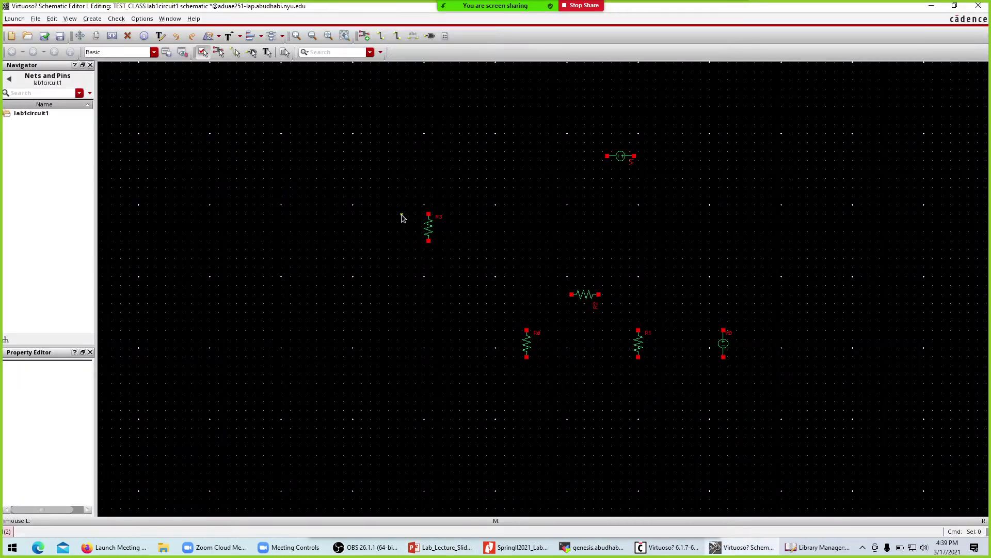
Select the analogLib idc DC current source symbol through Add Instance and start placing it.
key("i")
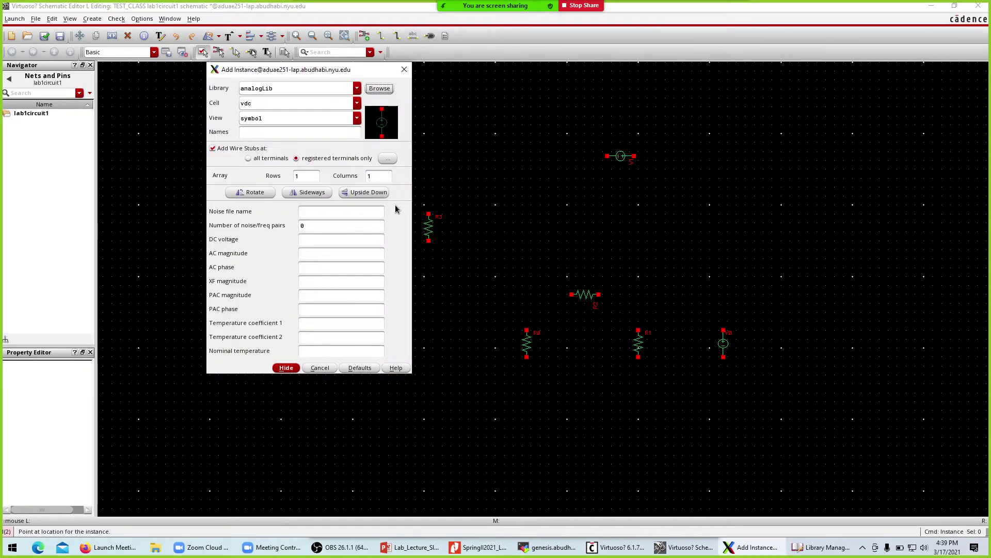
left_click(380, 88)
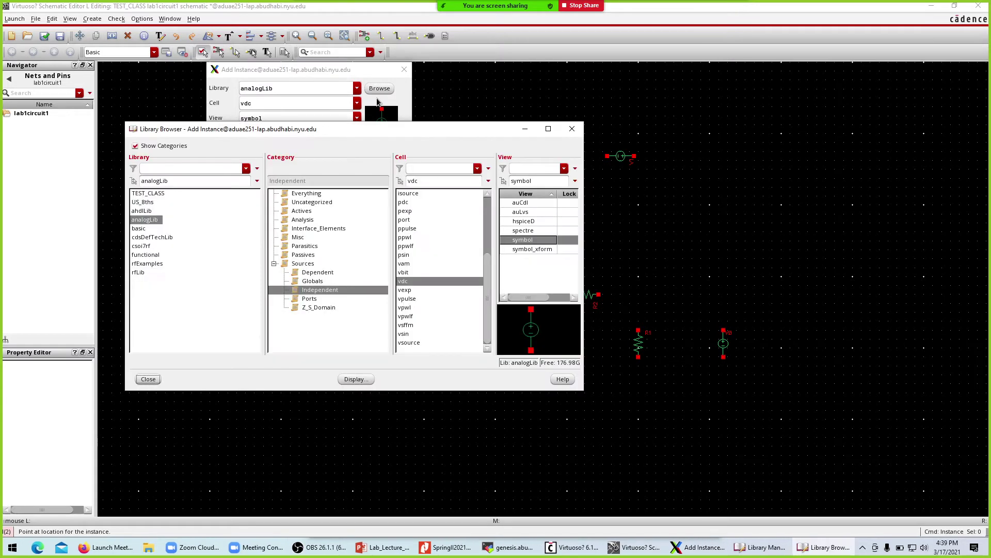
left_click(415, 289)
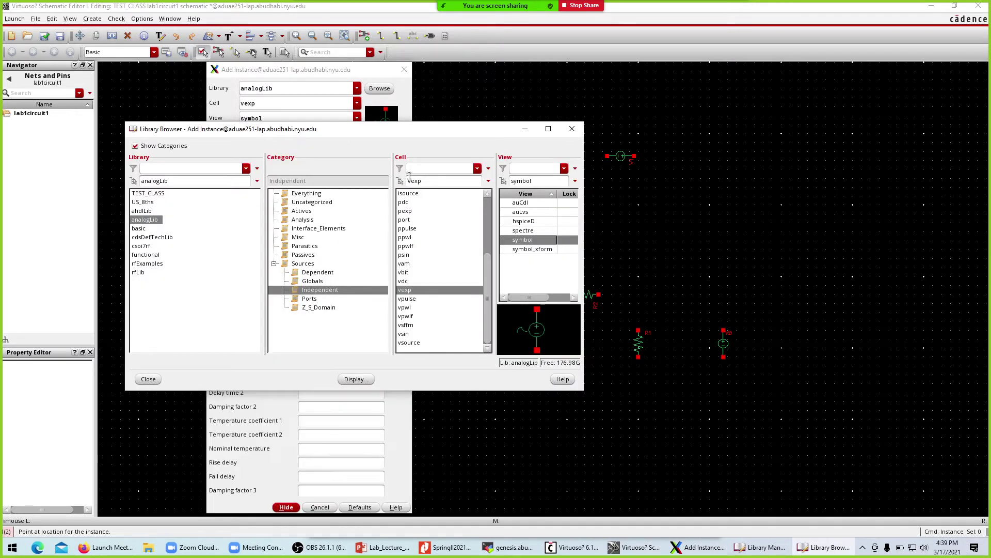
scroll(408, 271, "up", 3)
left_click(413, 290)
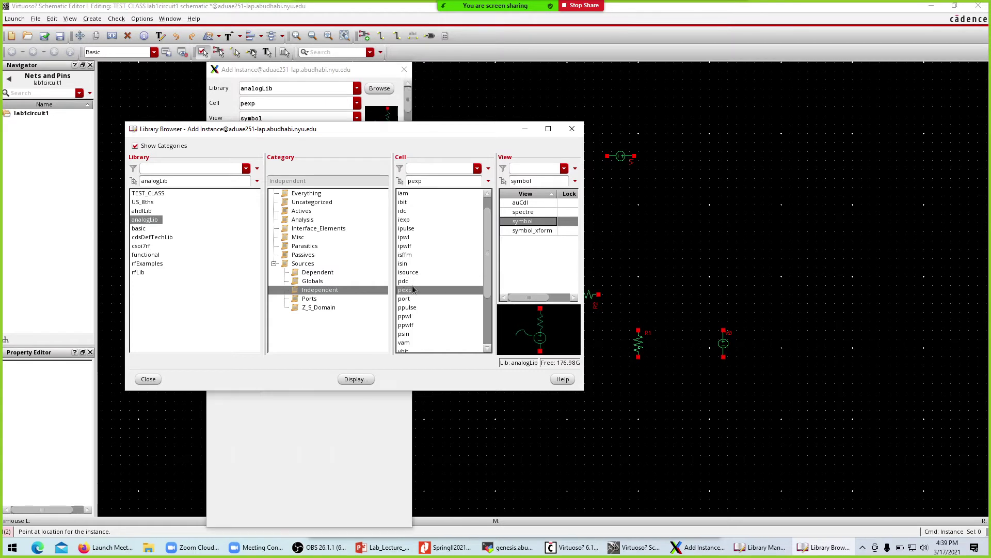
left_click(410, 211)
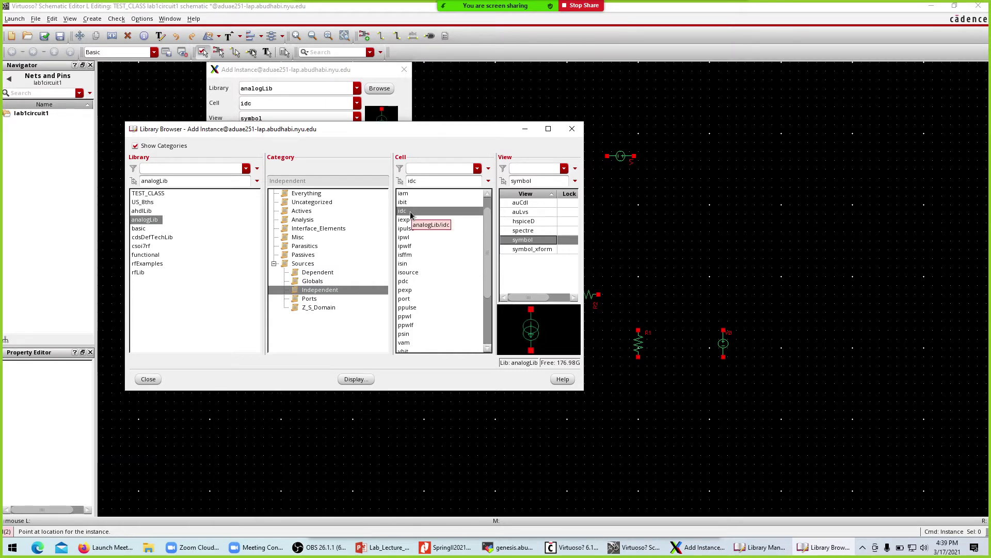
left_click(409, 214)
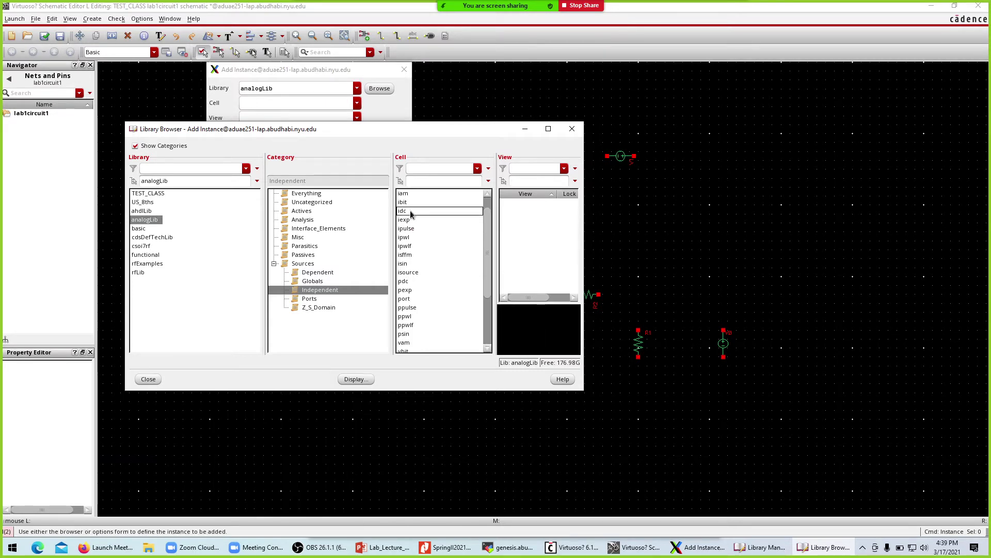
left_click(148, 379)
left_click(286, 382)
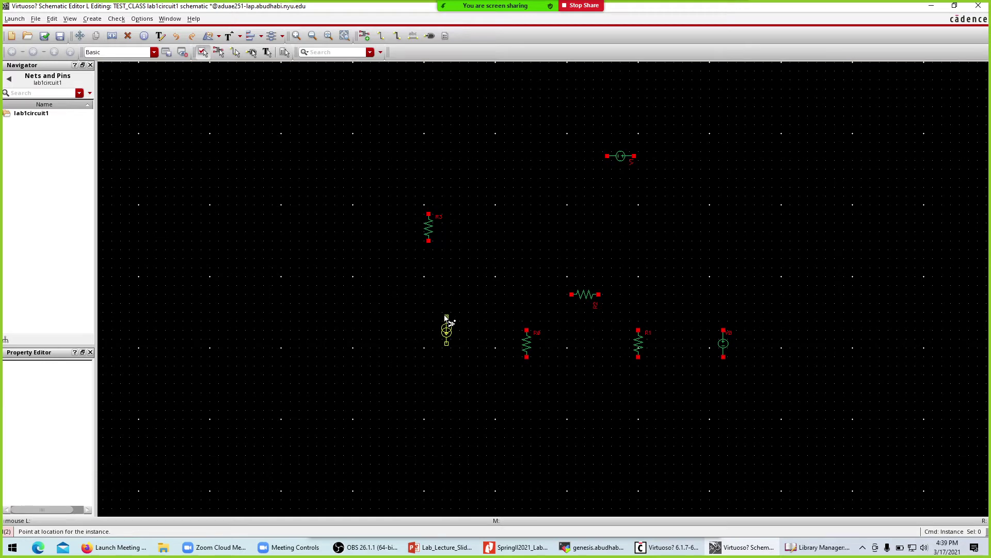
Place one idc upright at lower left and a rotated idc above resistor R2.
key("alt+Tab")
key("alt+Tab")
key("alt+Tab")
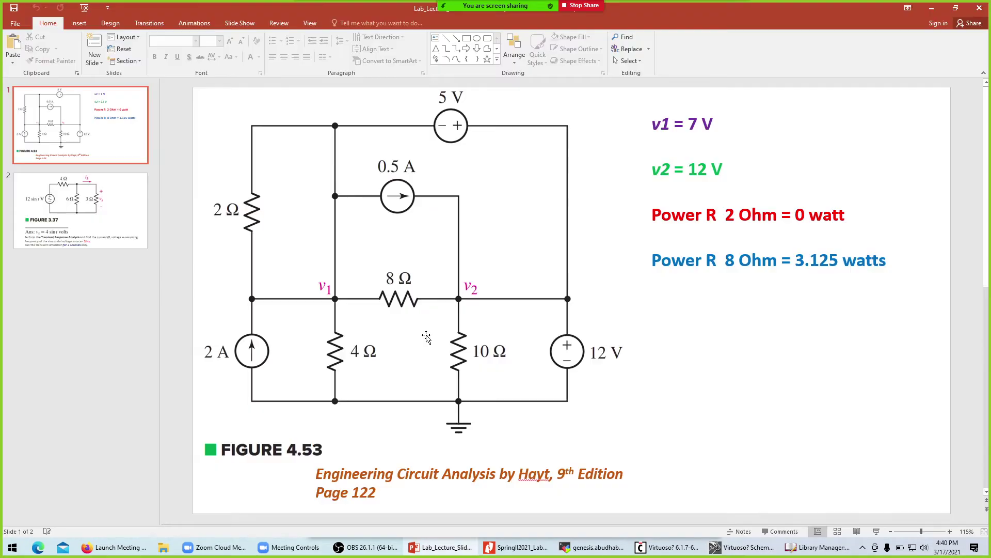
key("alt+Tab")
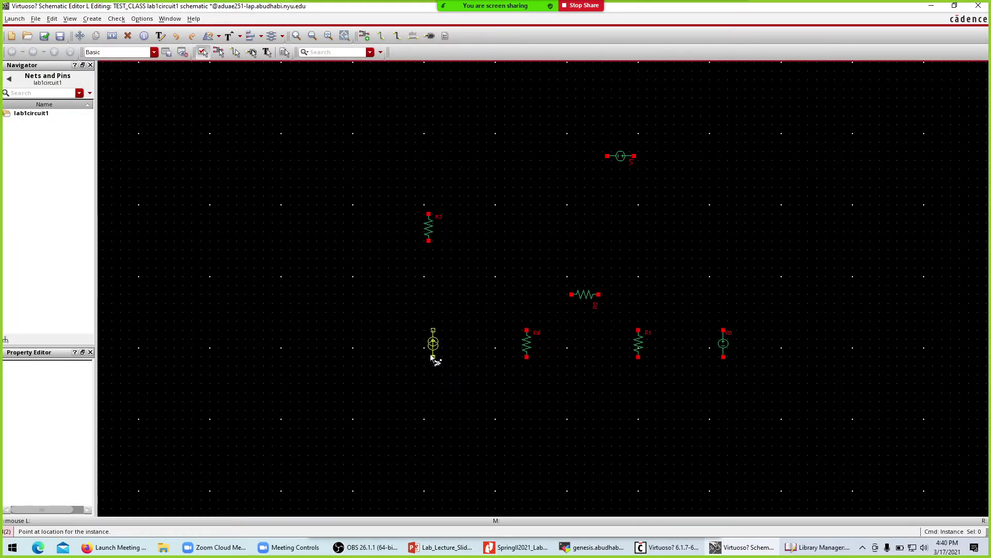
left_click(433, 357)
key("alt+Tab")
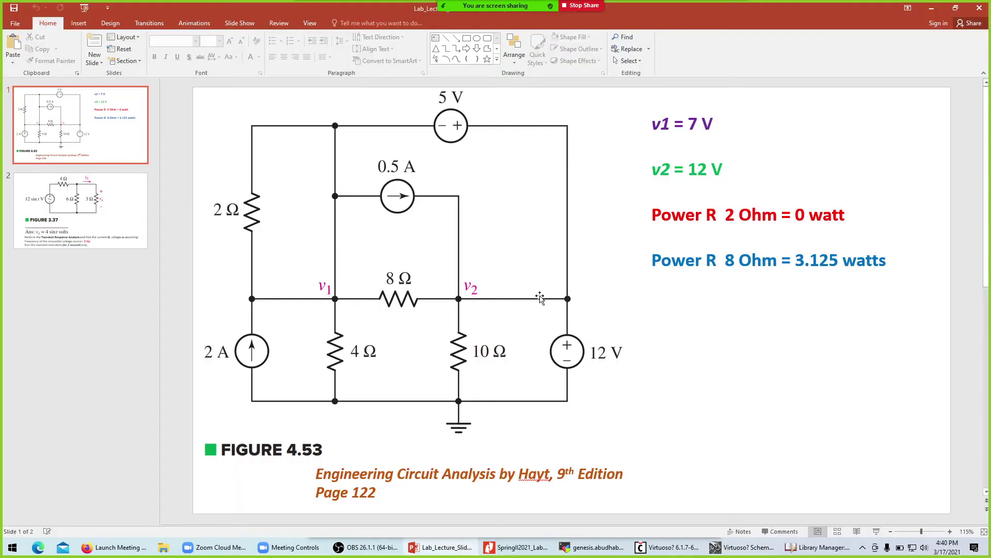
key("alt+Tab")
right_click(529, 300)
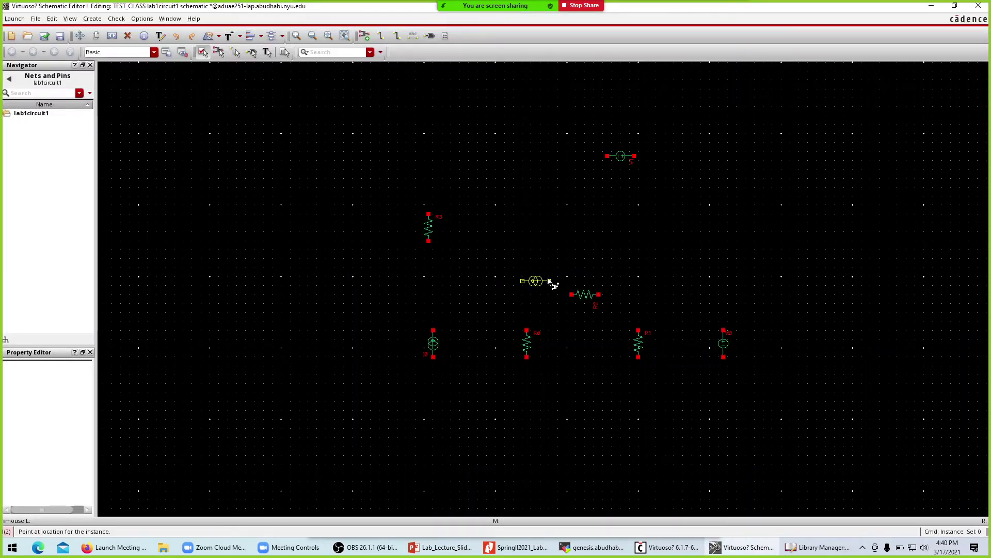
key("alt+Tab")
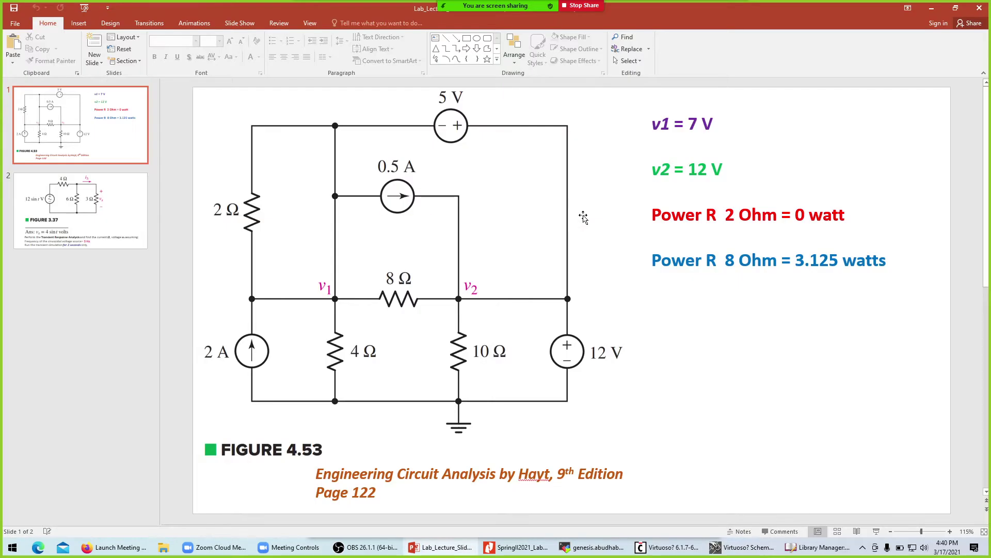
key("alt+Tab")
left_click(571, 231)
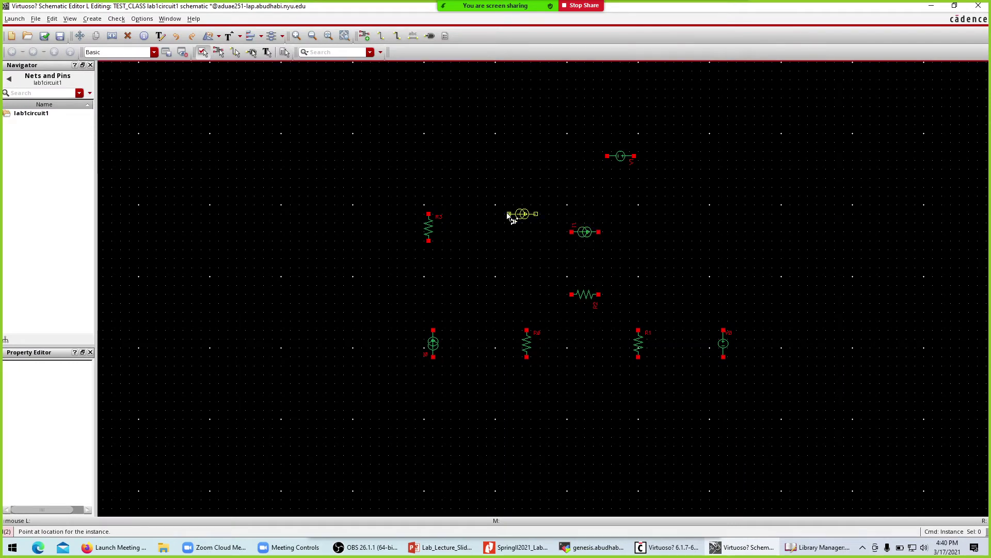
key("Escape")
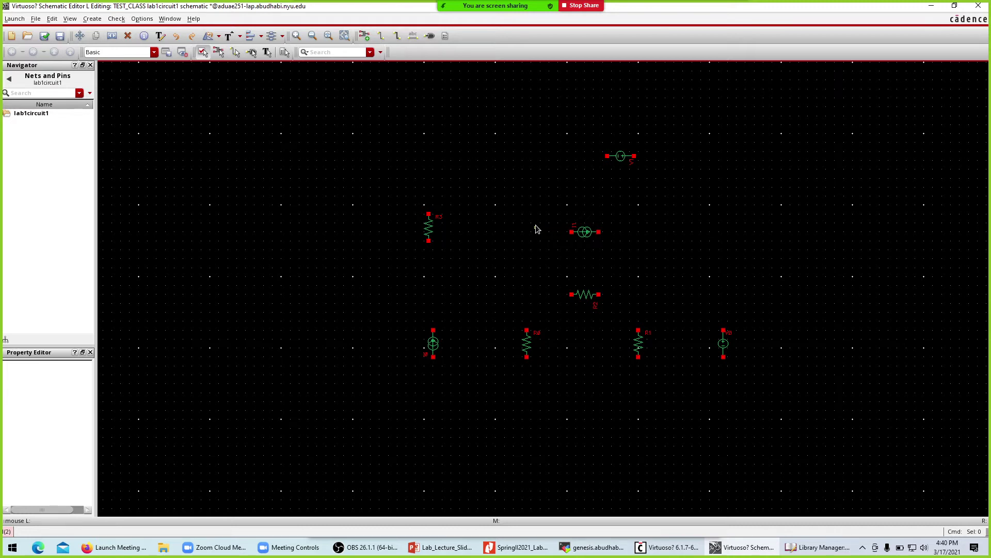
key("w")
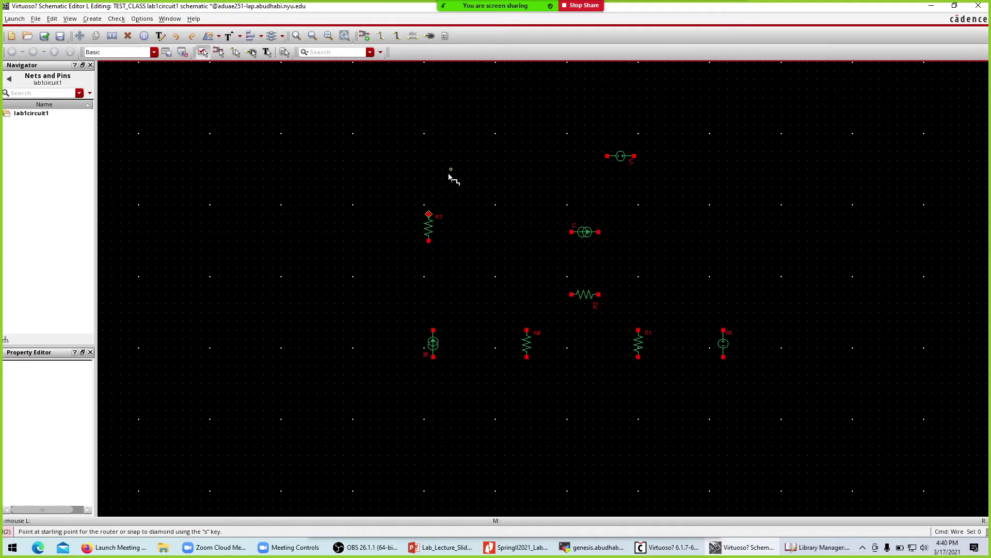
Wire the lower middle resistor and the right resistor to the two ends of horizontal resistor R2.
key("alt+Tab")
key("alt+Tab")
left_click(525, 323)
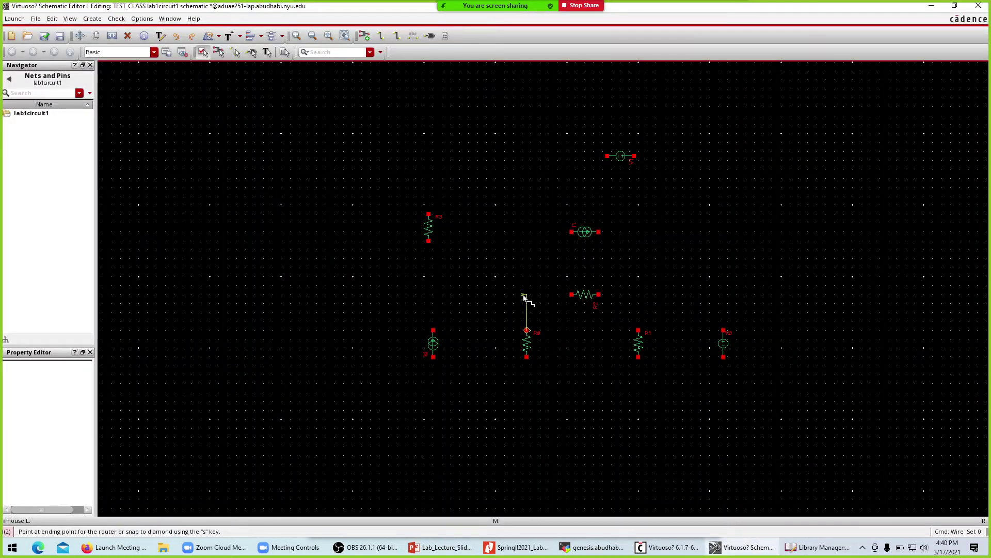
left_click(572, 295)
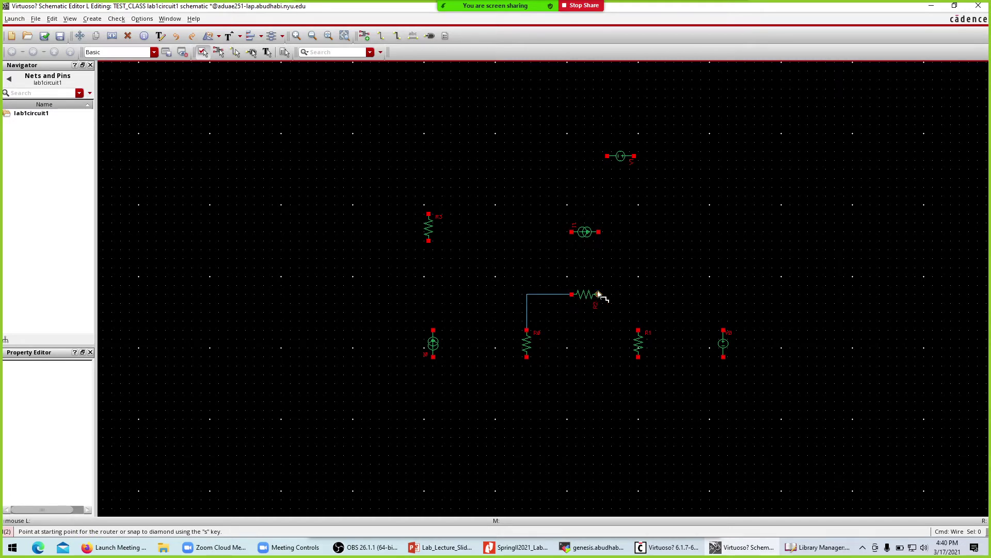
left_click(599, 294)
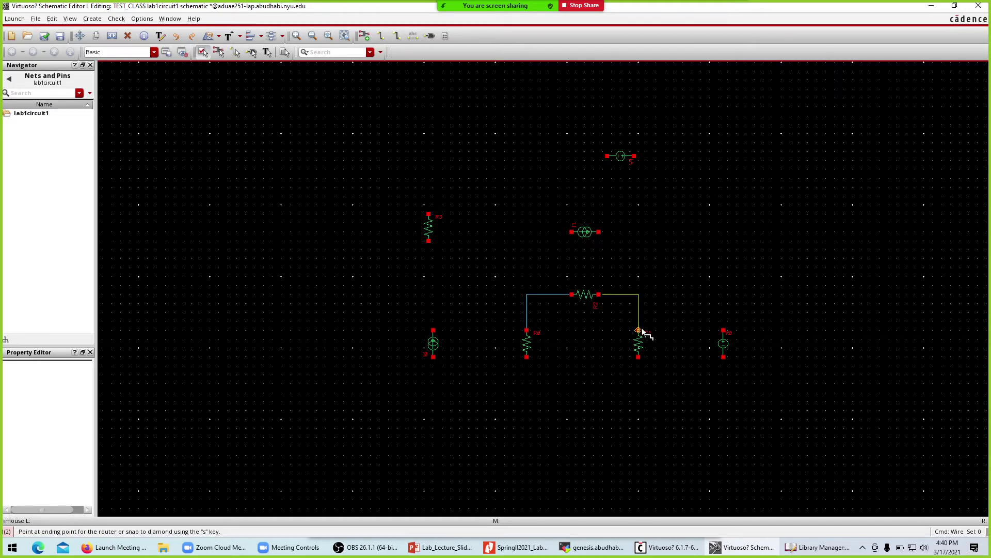
left_click(638, 331)
After checking the reference slide, wire the right voltage source up to the top source.
key("alt+Tab")
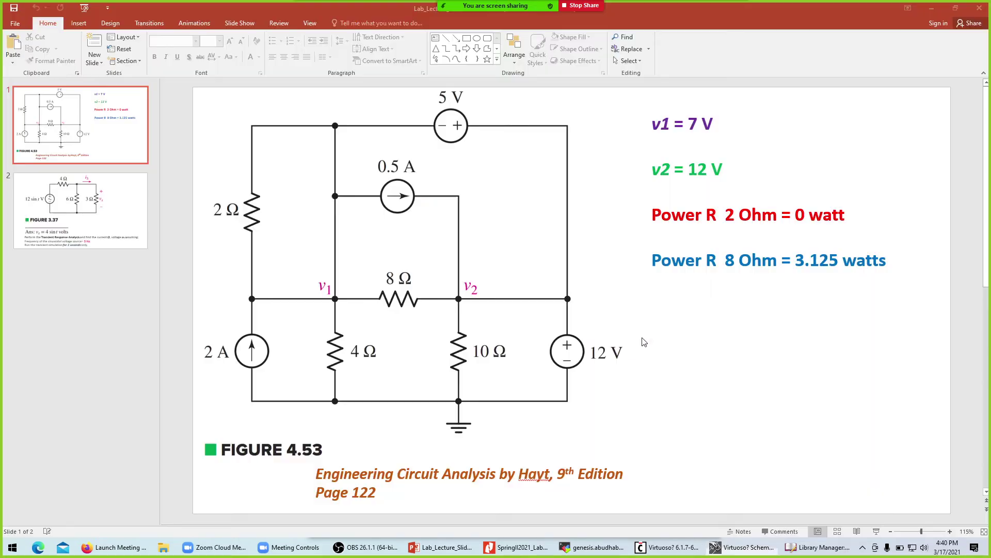
key("alt+Tab")
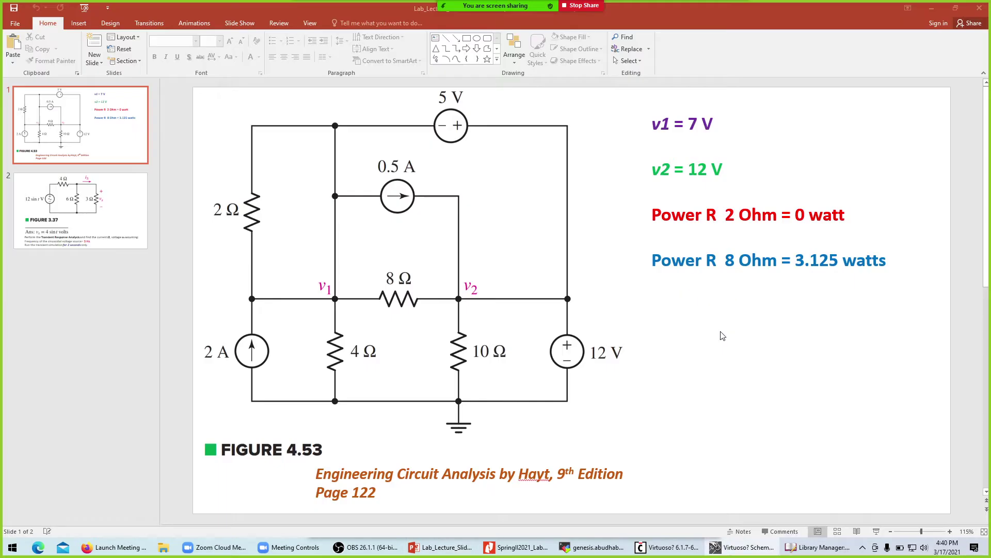
key("alt+Tab")
key("alt+Tab")
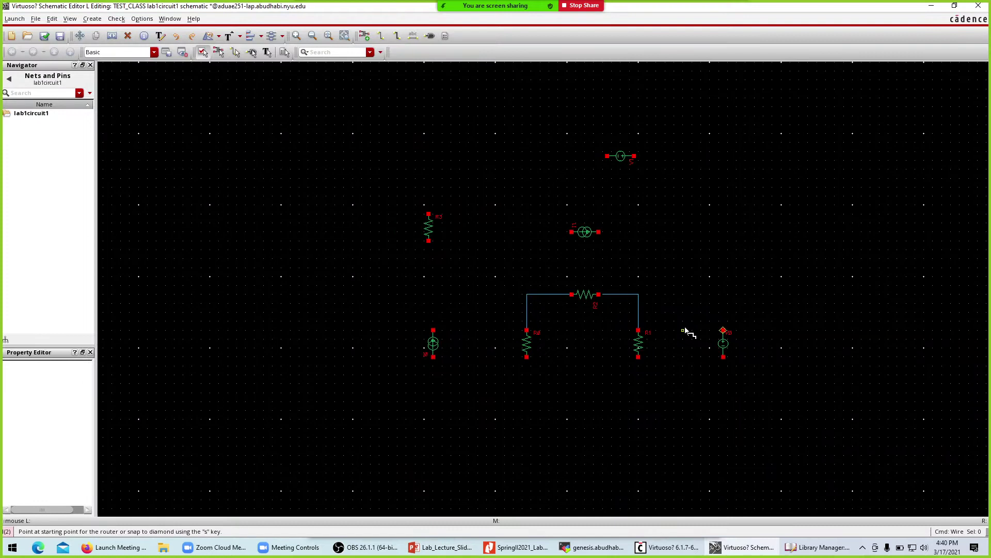
left_click(723, 330)
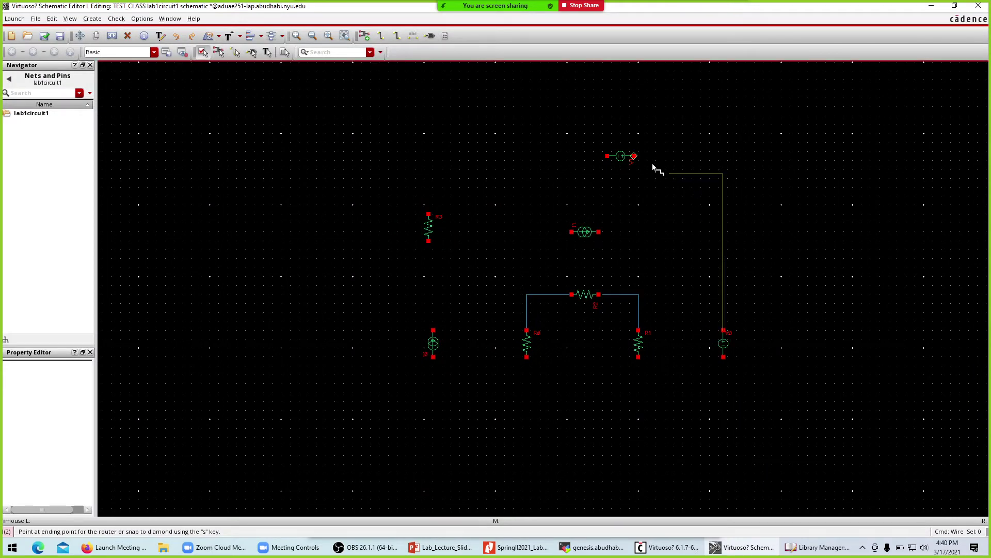
left_click(635, 156)
Chain the top source's left pin to left resistor R3, and R3 down to the lower-left source.
key("alt+Tab")
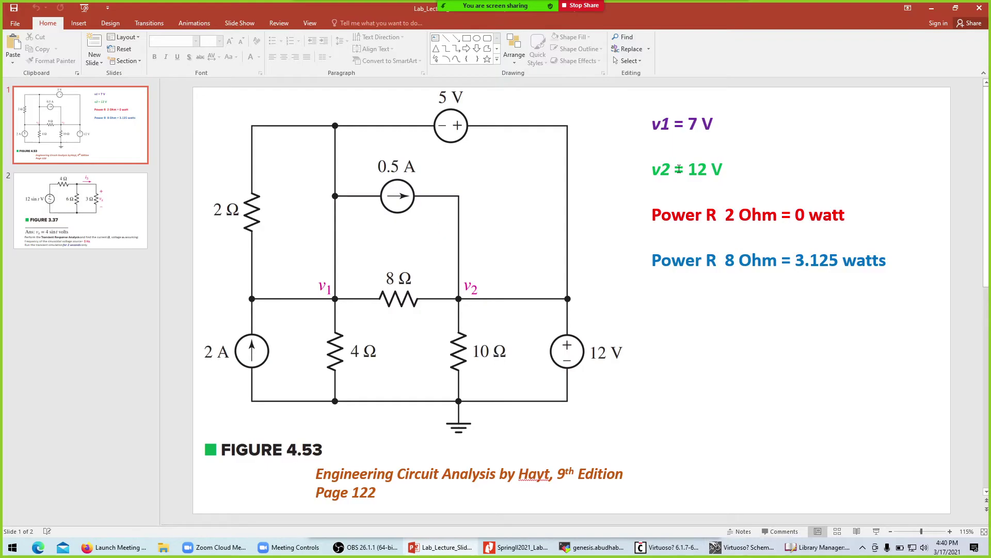
key("alt+Tab")
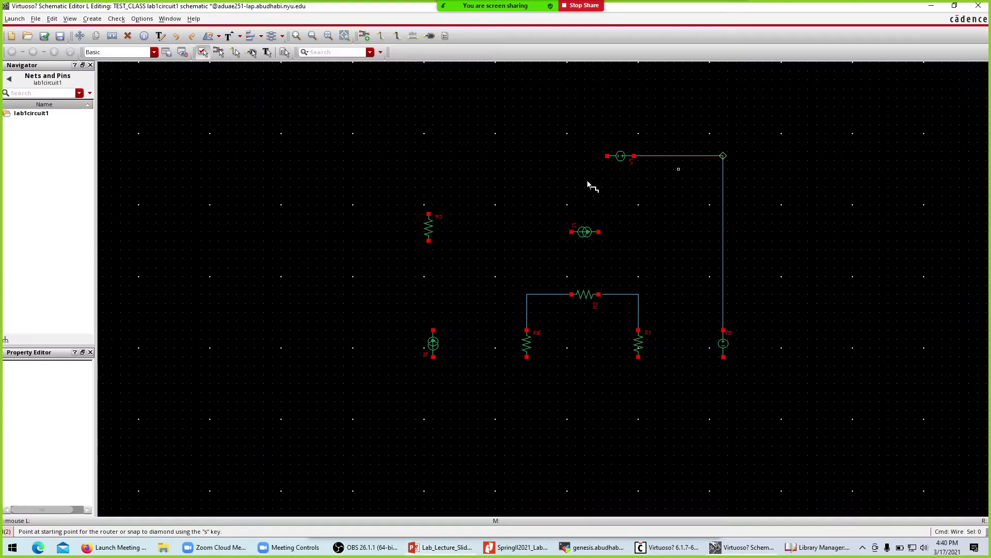
left_click(608, 156)
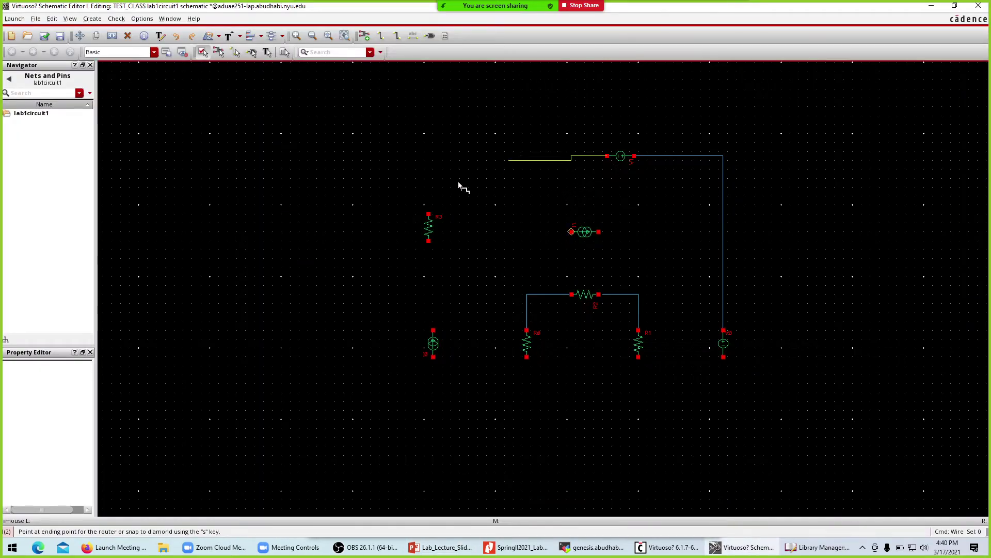
left_click(429, 215)
key("alt+Tab")
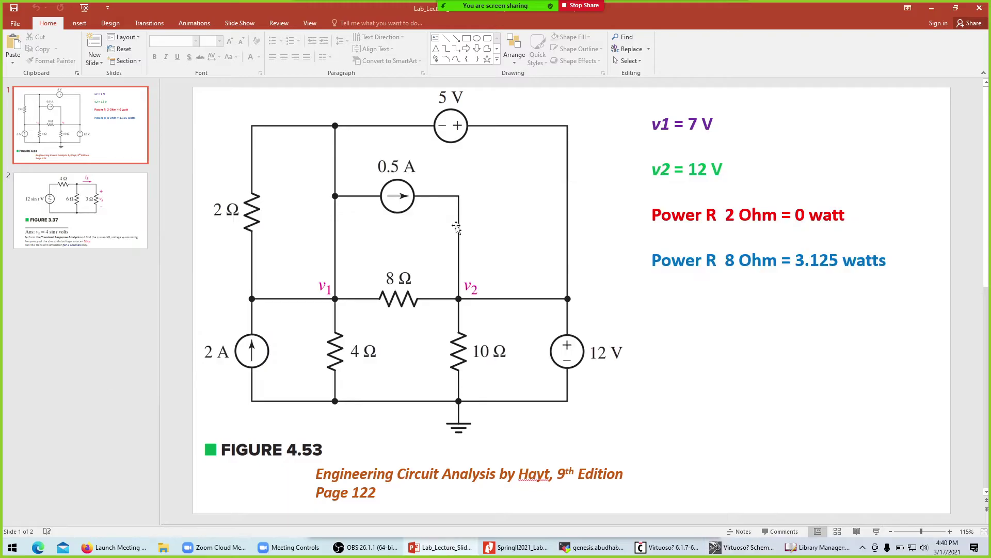
key("alt+Tab")
left_click(428, 241)
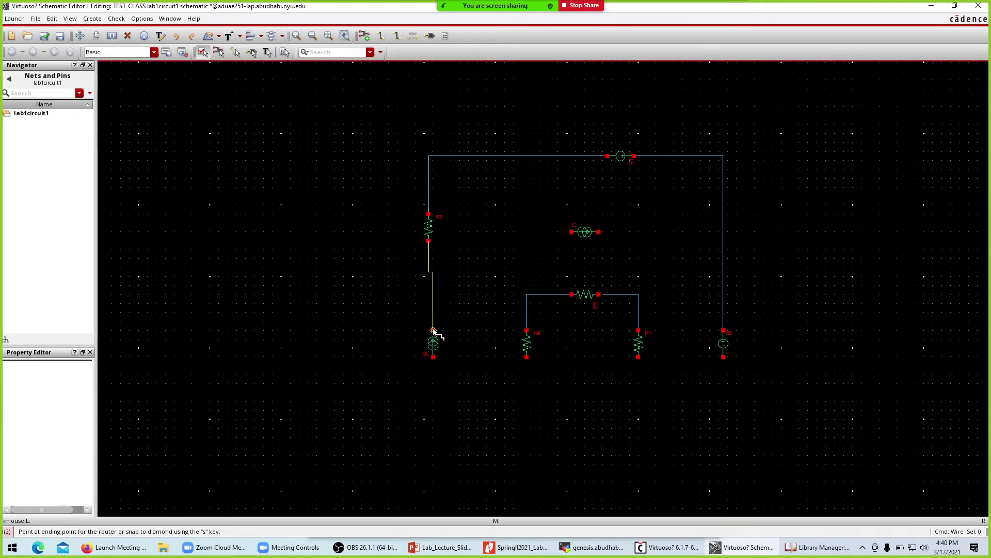
left_click(433, 330)
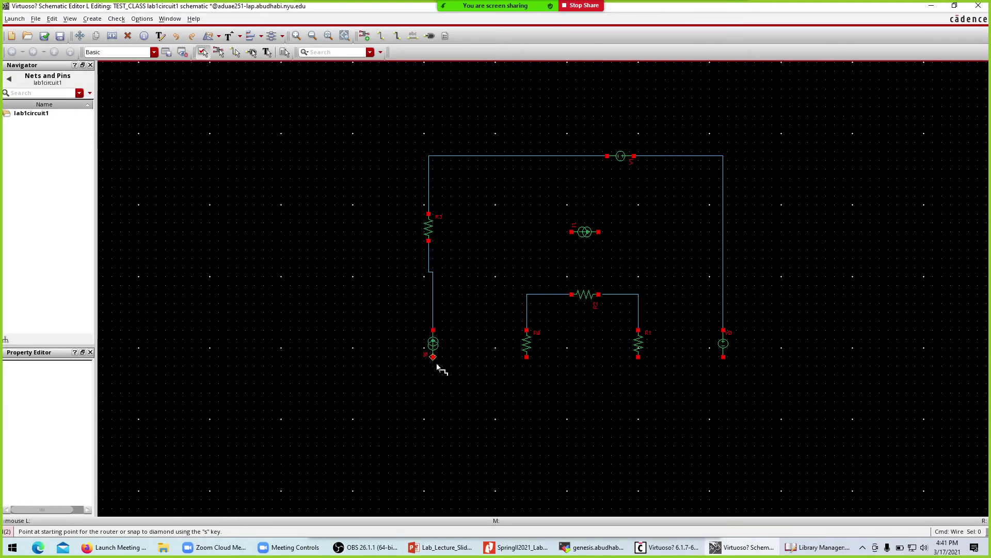
Draw the bottom rail from the lower-left source to the right source and tie both lower resistors to it.
left_click(433, 356)
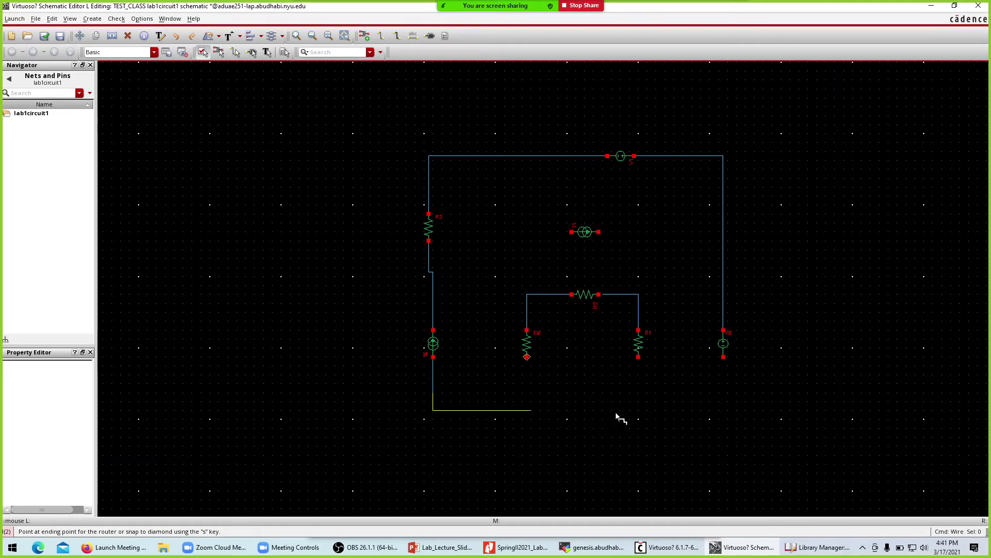
left_click(723, 357)
left_click(638, 357)
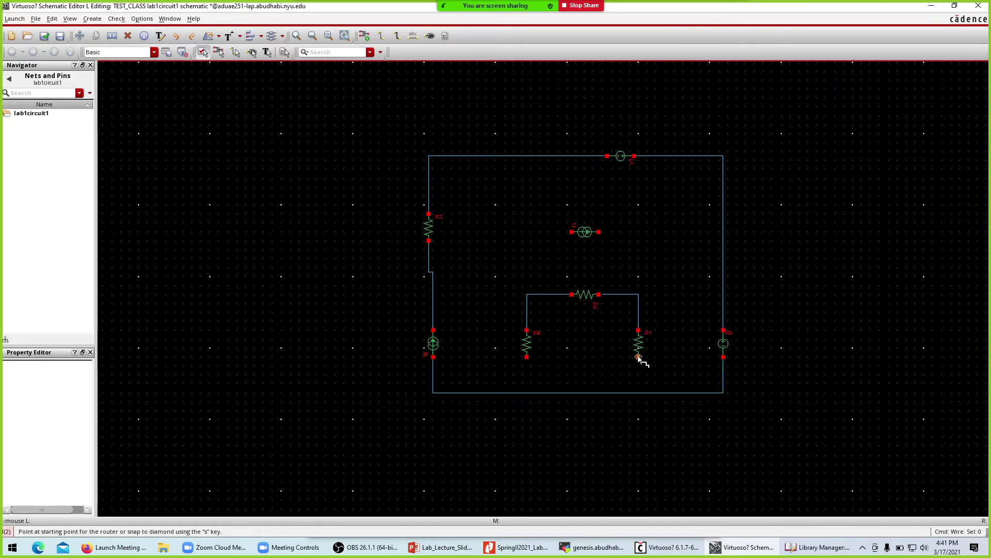
left_click(639, 392)
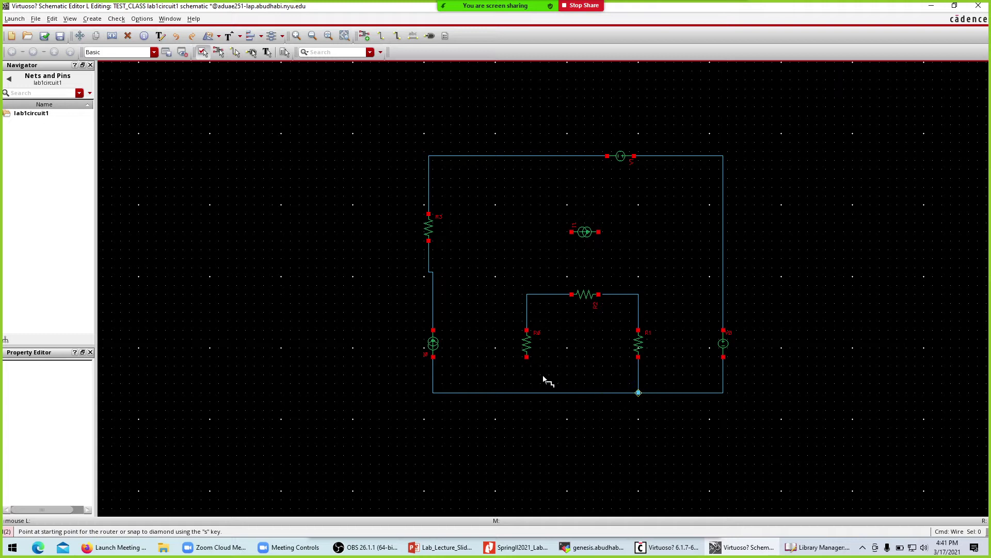
left_click(527, 357)
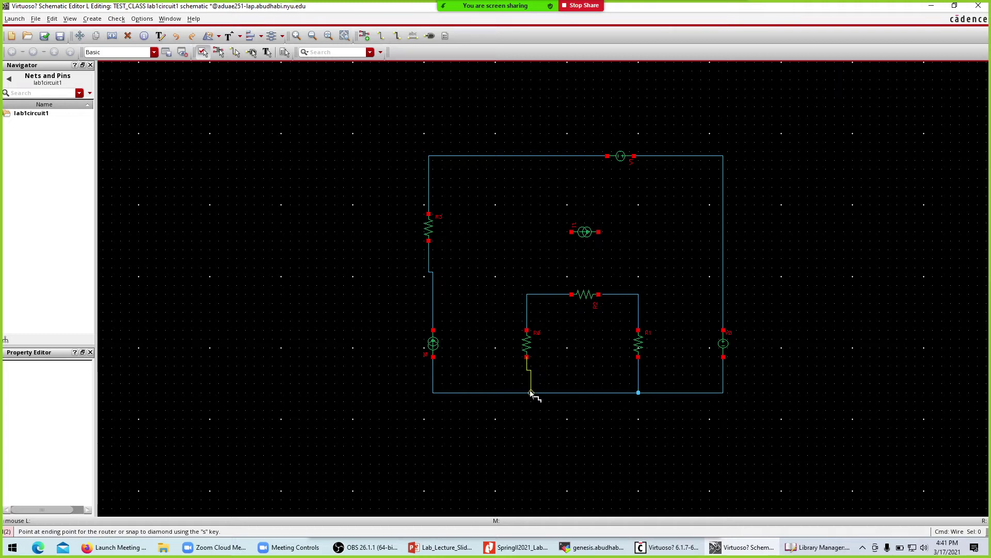
left_click(526, 393)
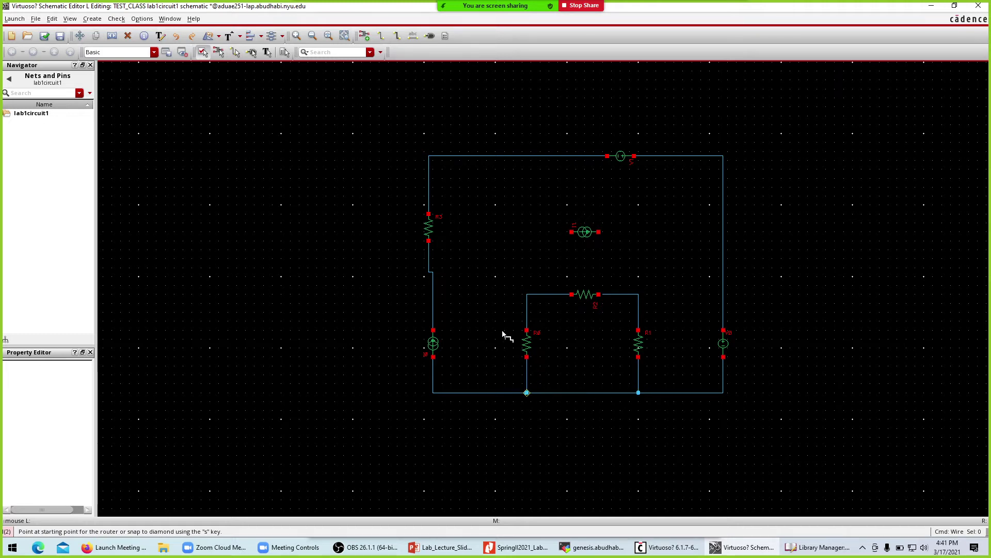
Wire current source I1's pins down to R2's left and right ends, across the middle resistor.
left_click(572, 231)
left_click(527, 294)
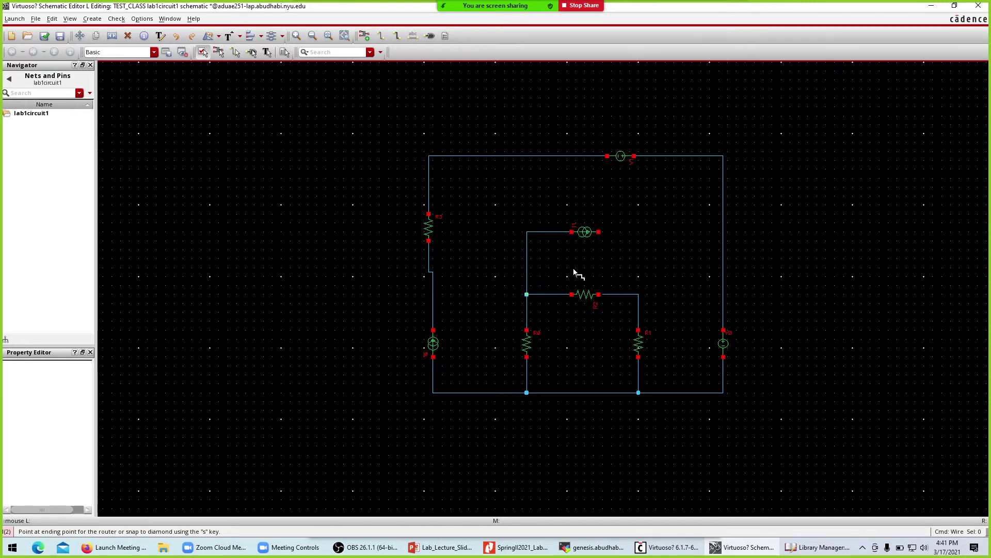
left_click(598, 231)
left_click(639, 295)
key("alt+Tab")
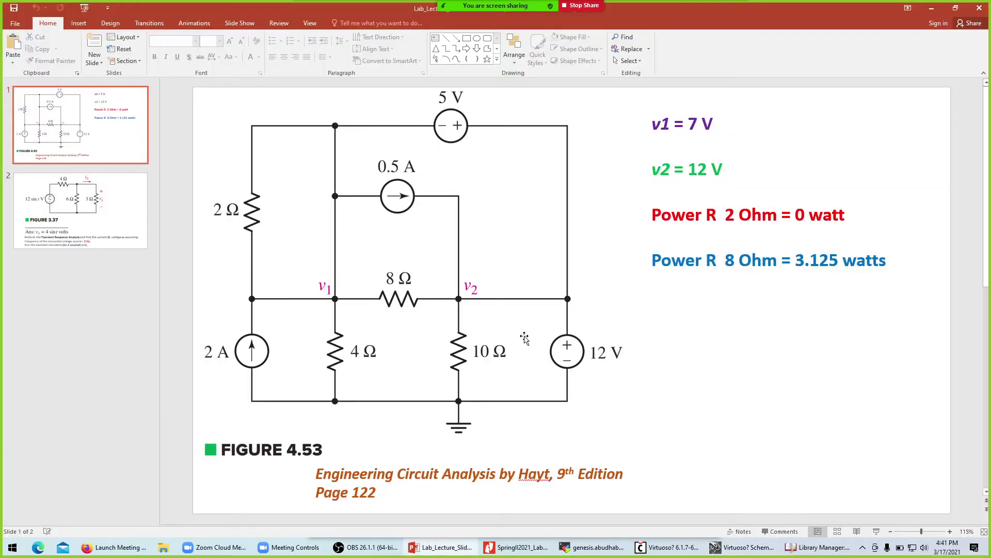
key("alt+Tab")
left_click(527, 232)
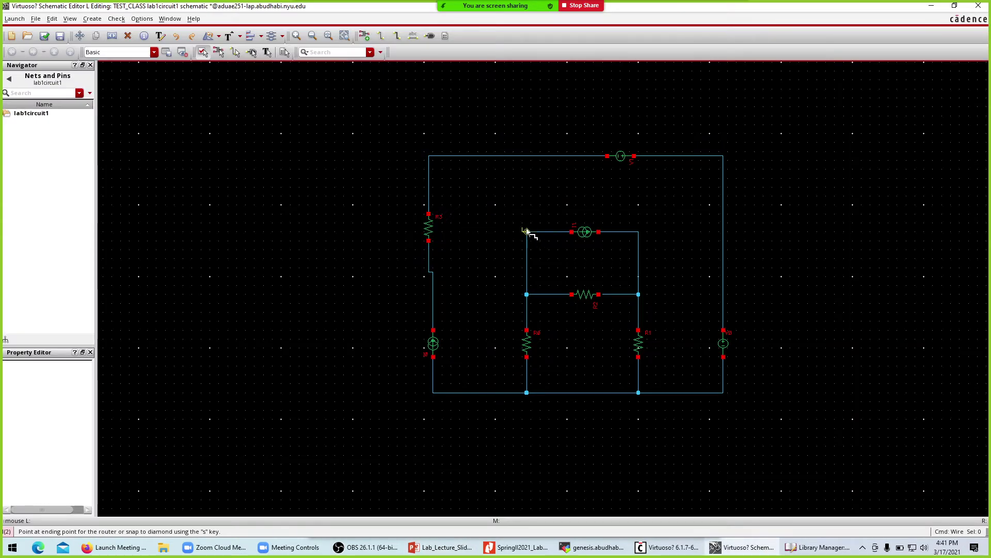
key("Escape")
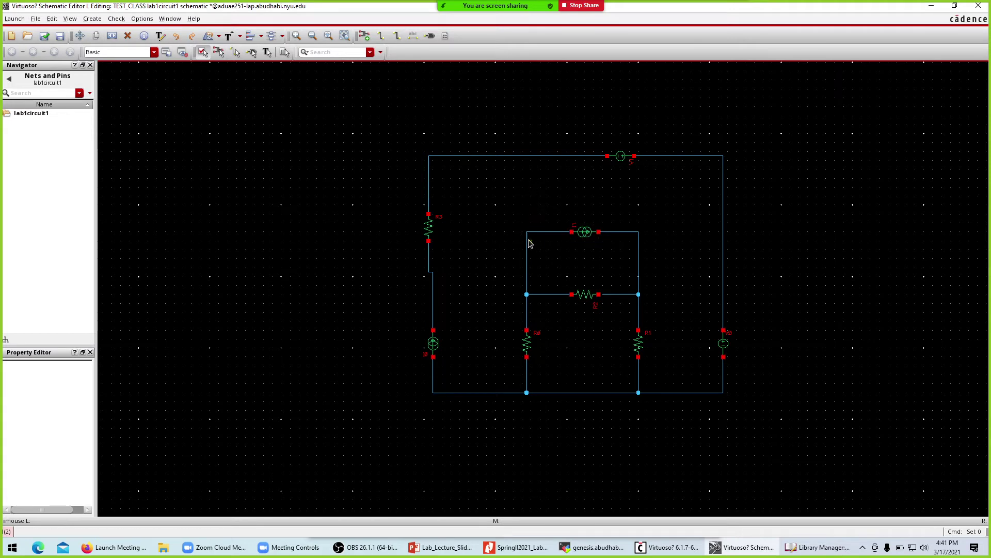
Wire the current source branch's left corner up to the top wire.
key("w")
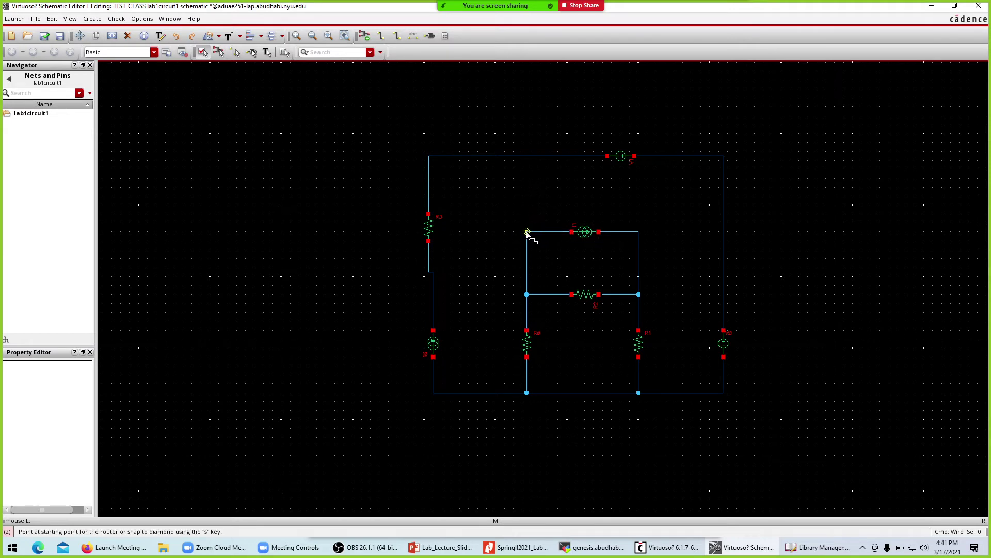
left_click(527, 231)
left_click(527, 156)
key("alt+Tab")
key("alt+Tab")
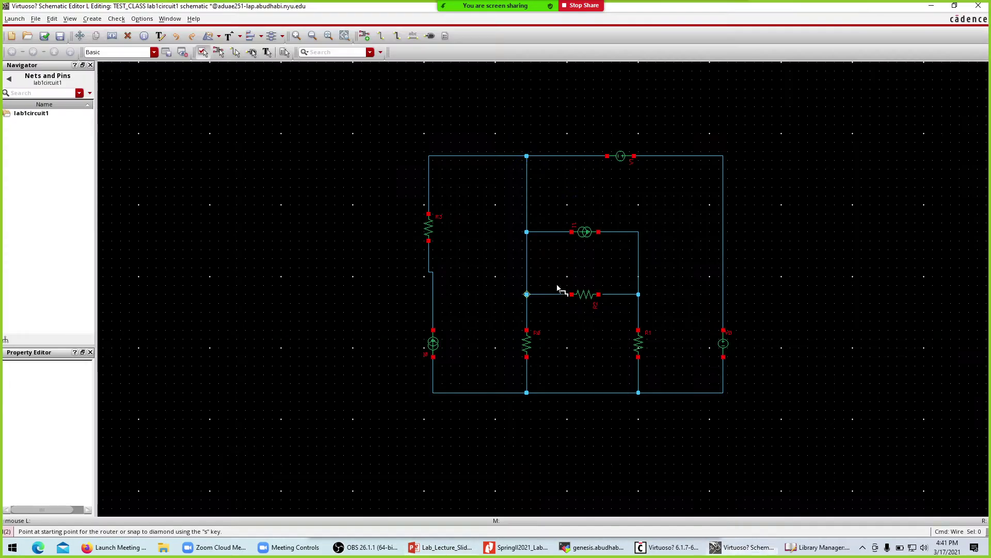
Extend R2's right junction to the right source's wire and its left junction to the left-side wire.
left_click(639, 294)
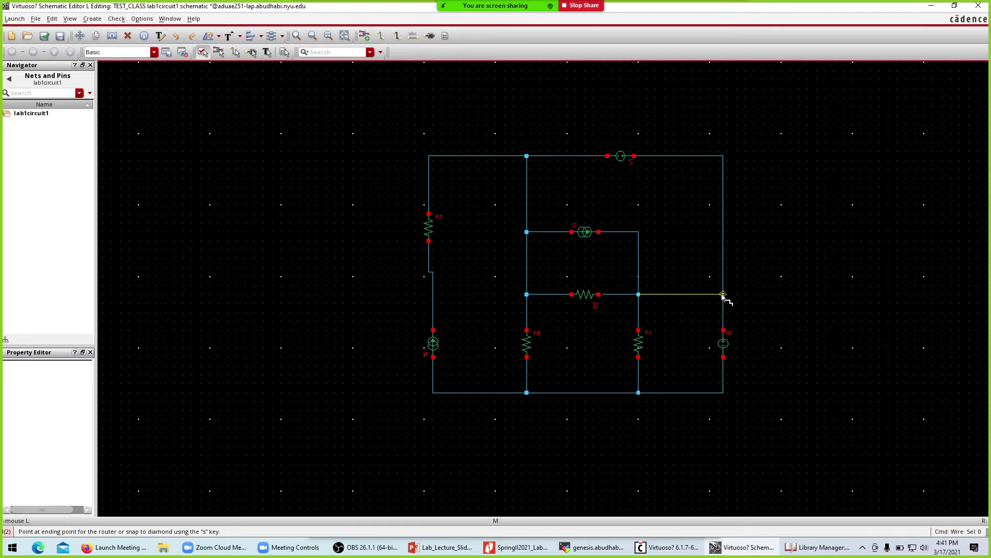
left_click(723, 298)
key("alt+Tab")
key("alt+Tab")
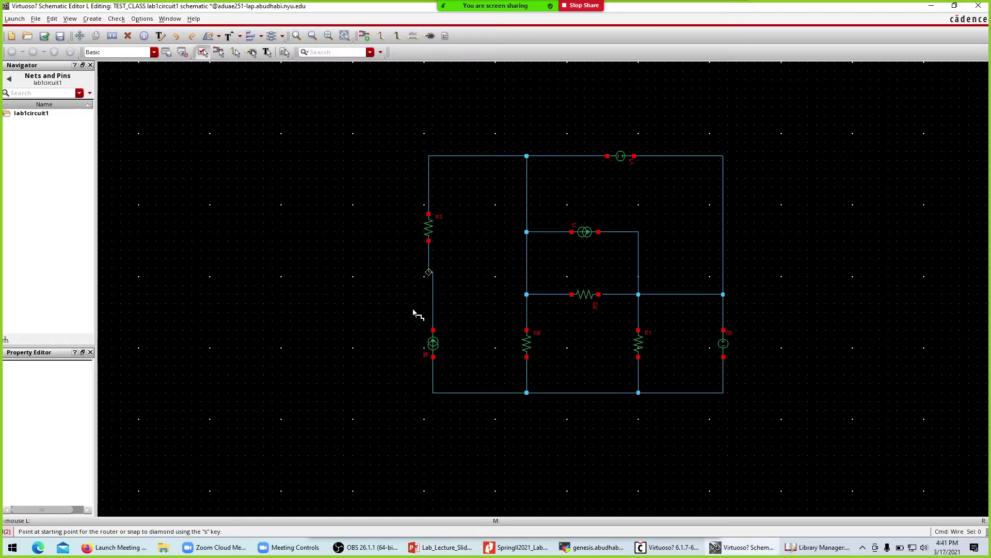
left_click(527, 294)
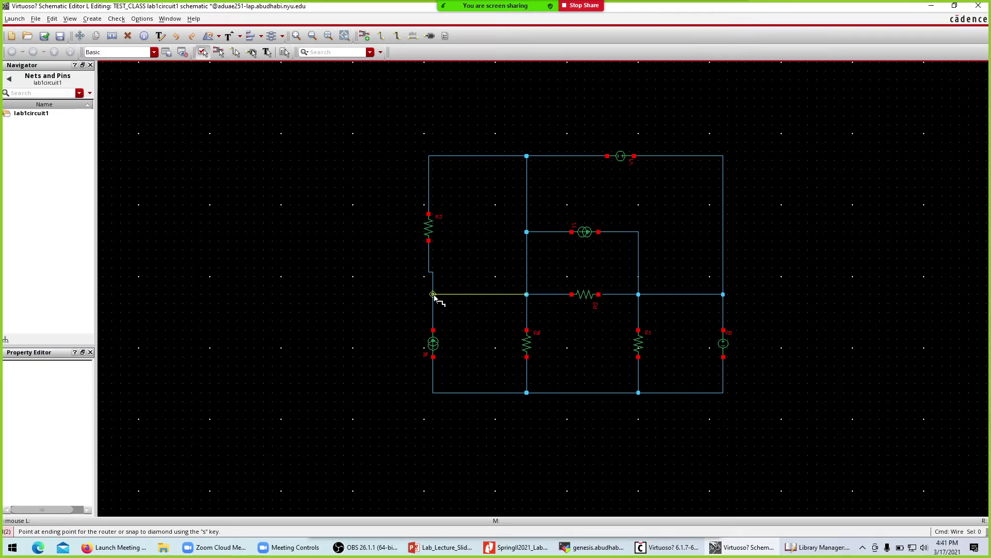
left_click(434, 295)
key("alt+Tab")
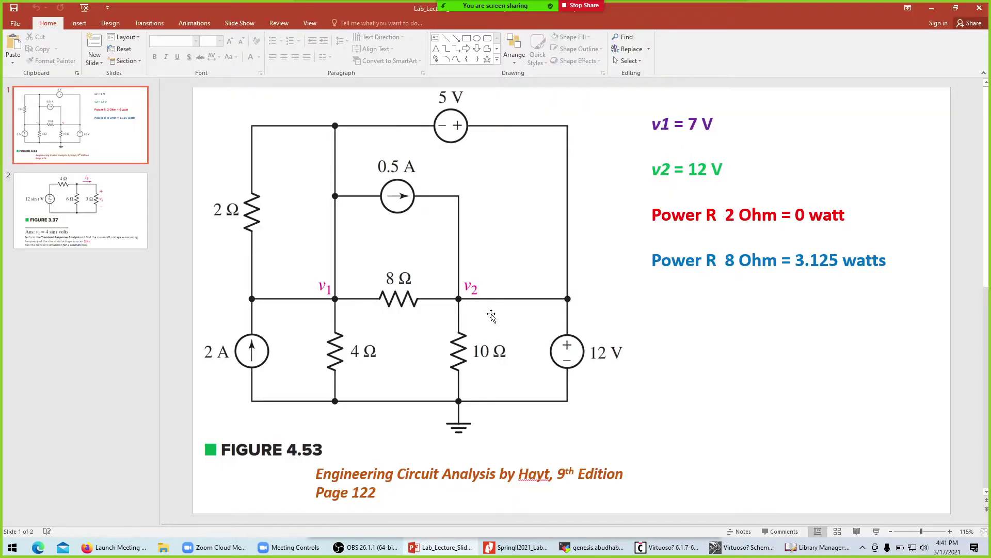
key("alt+Tab")
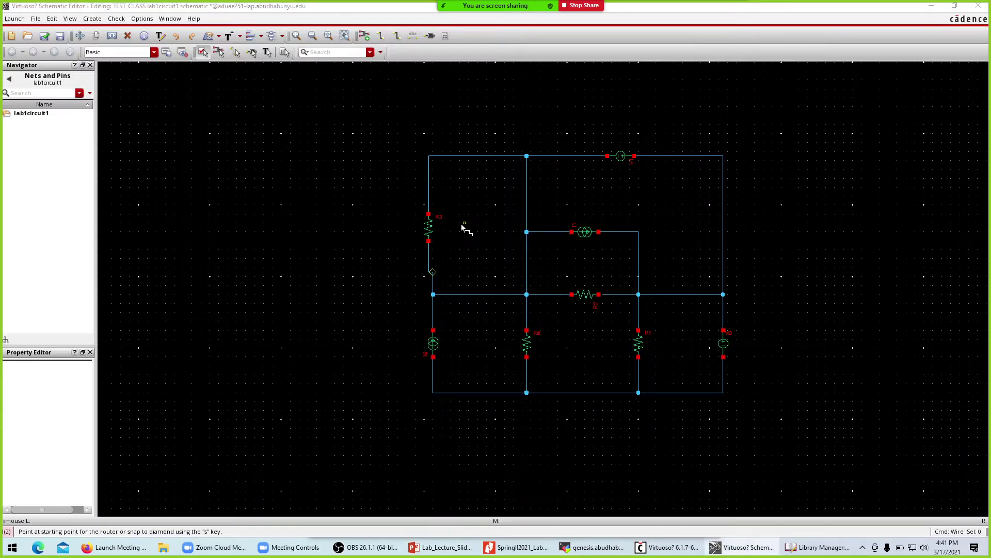
key("alt+Tab")
key("alt+Tab")
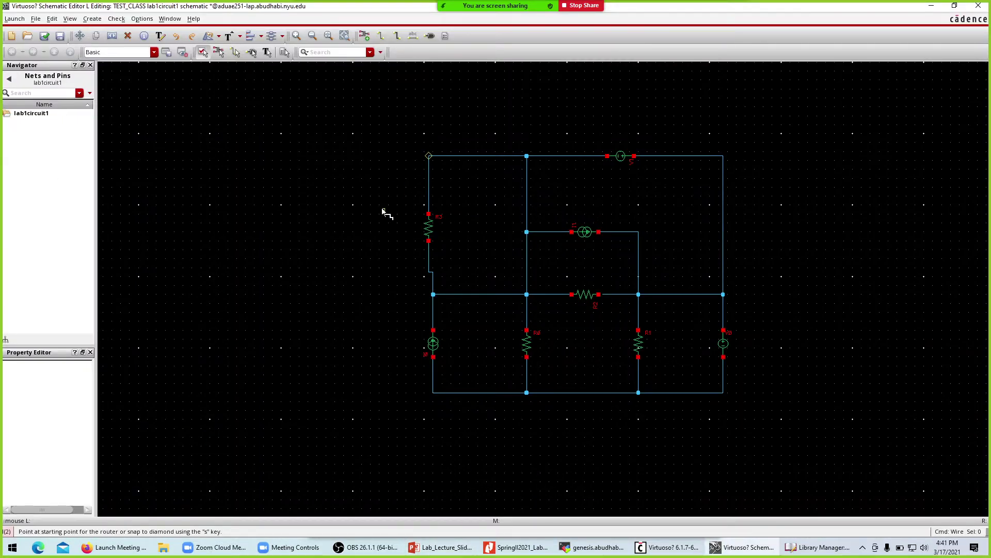
Place an analogLib gnd instance on the circuit's bottom wire.
key("i")
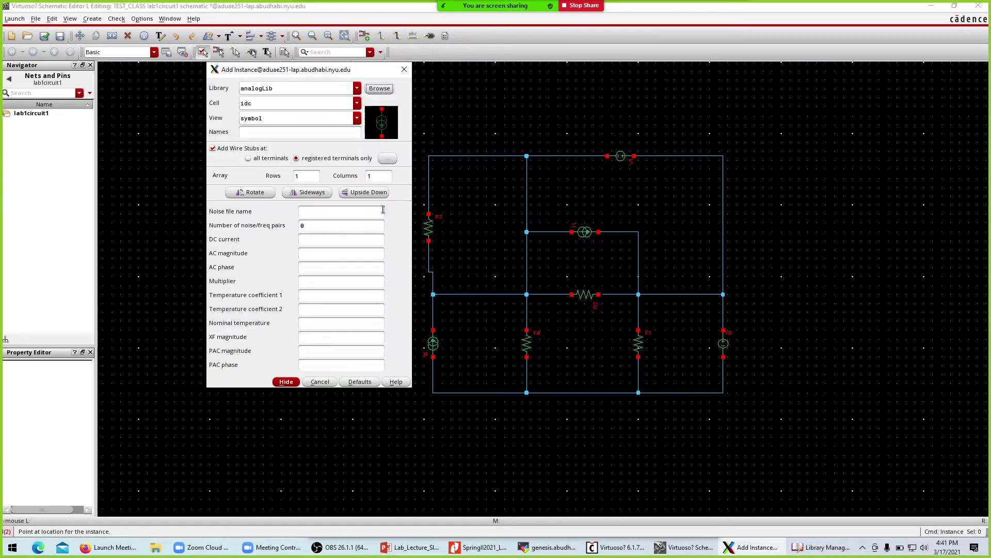
left_click(380, 88)
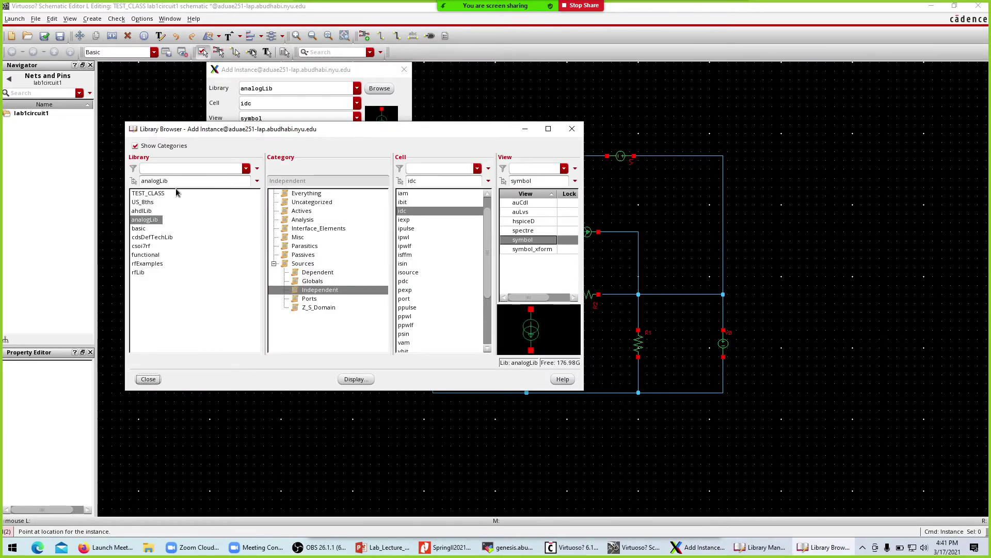
left_click(134, 146)
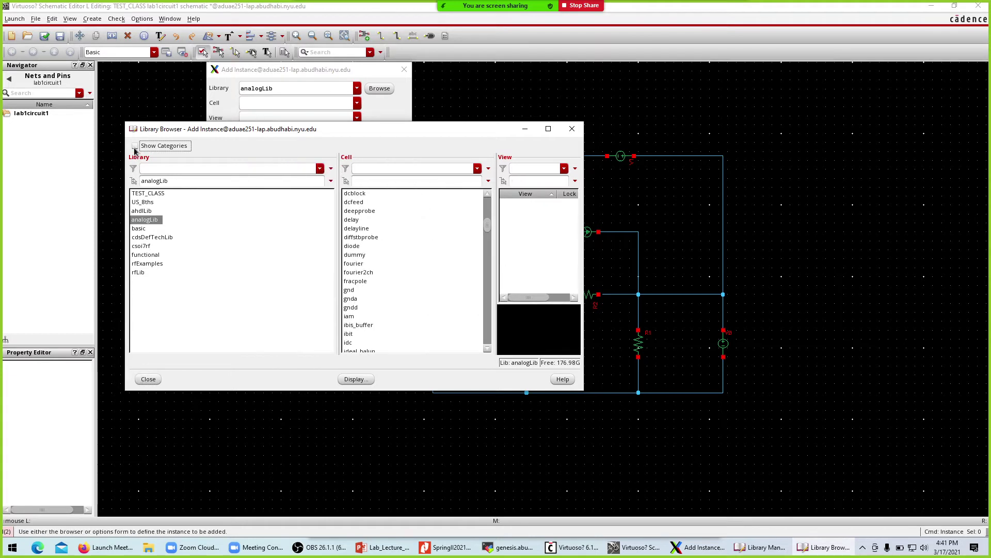
left_click(376, 169)
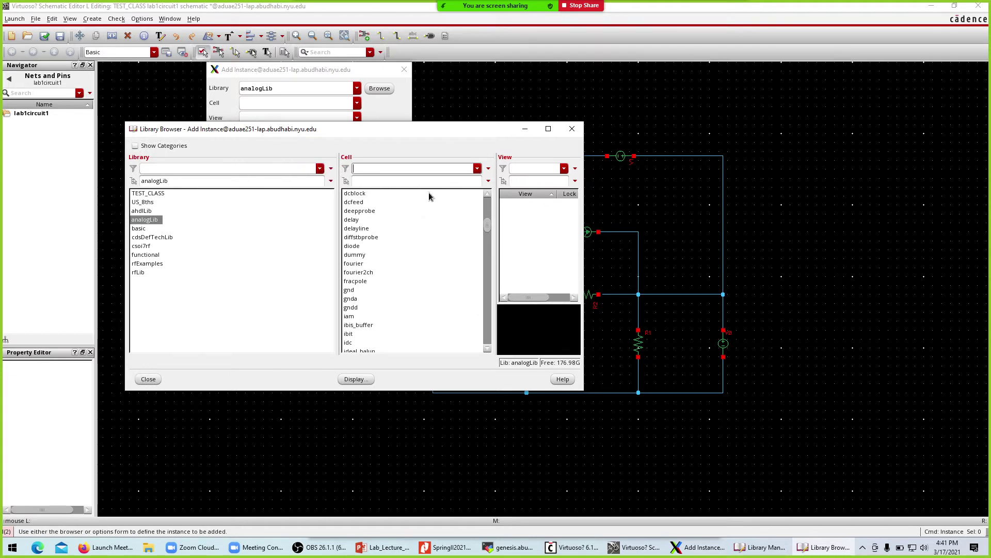
type("gnd")
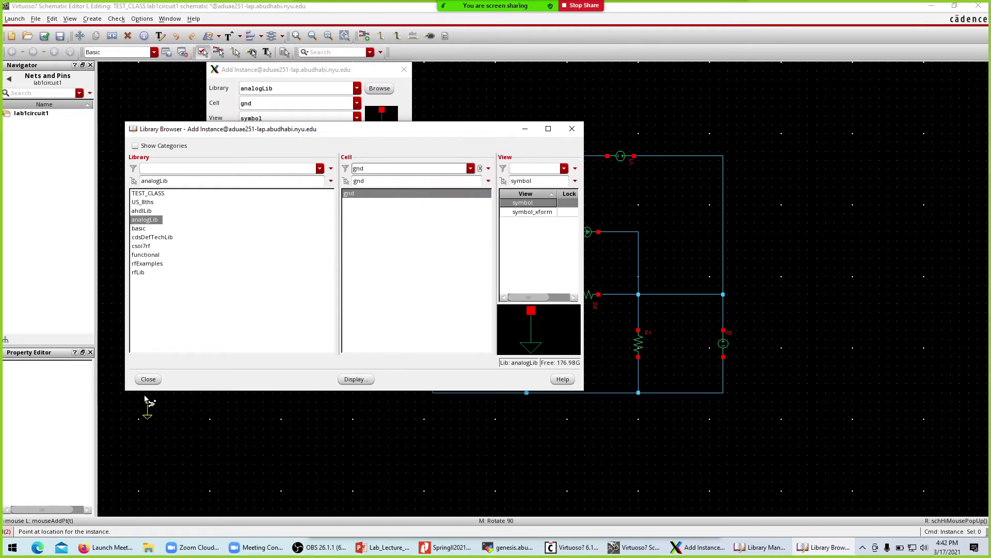
left_click(148, 379)
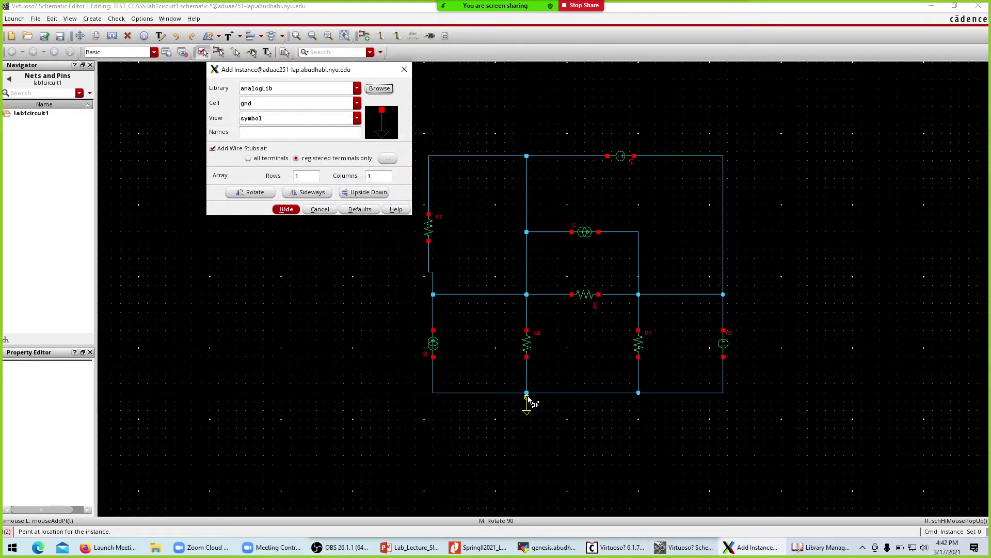
left_click(527, 398)
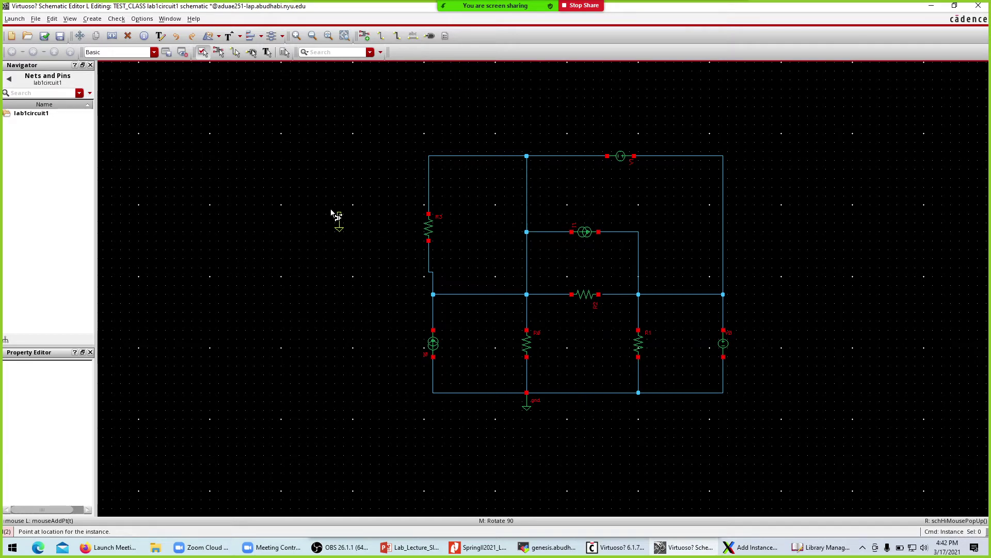
Delete the extra ground symbol accidentally placed on the empty canvas.
right_click(332, 213)
key("Escape")
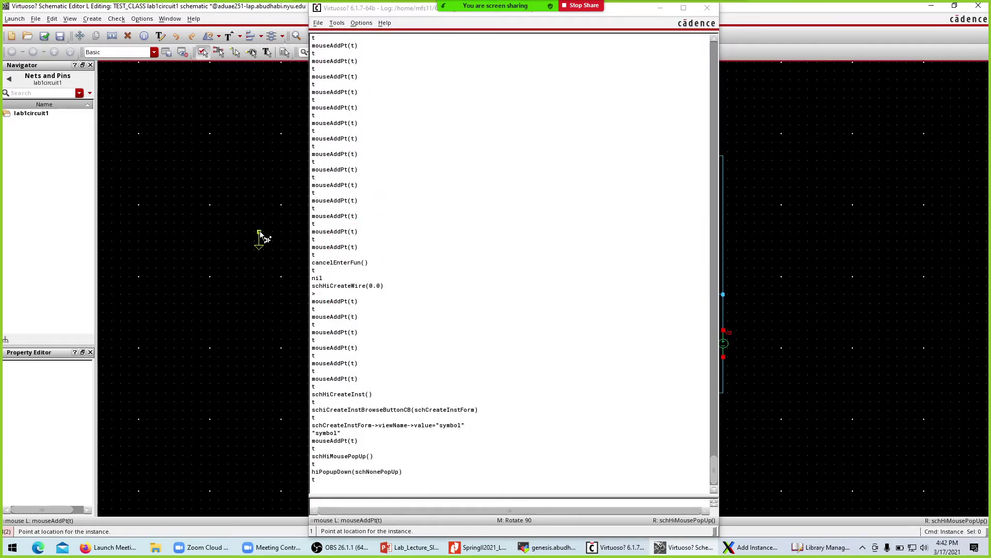
left_click(261, 233)
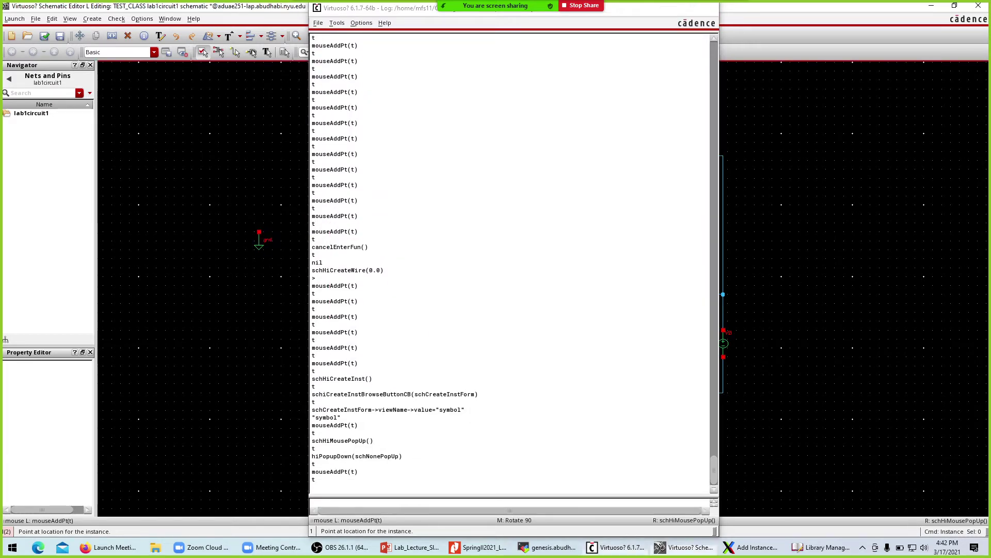
key("Escape")
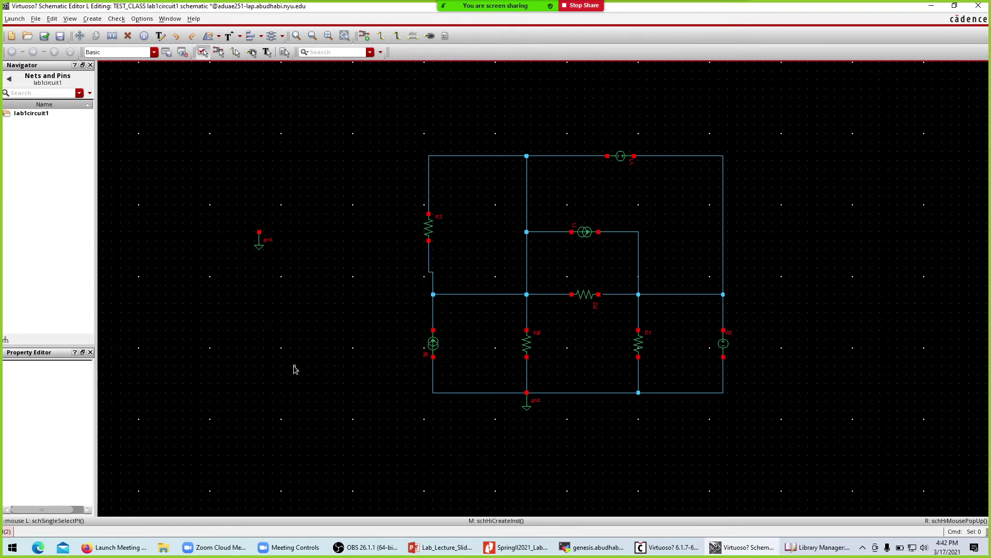
key("Delete")
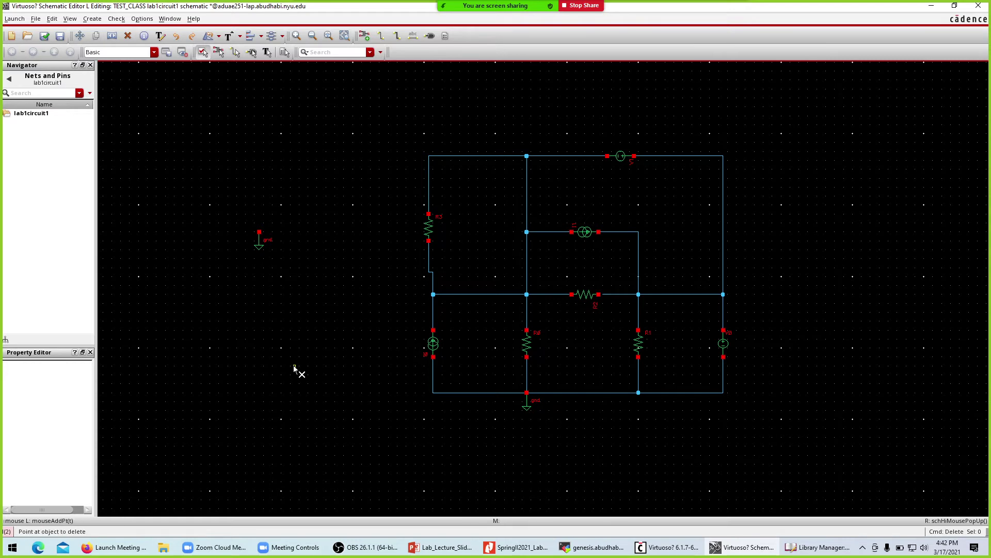
left_click(258, 246)
key("Escape")
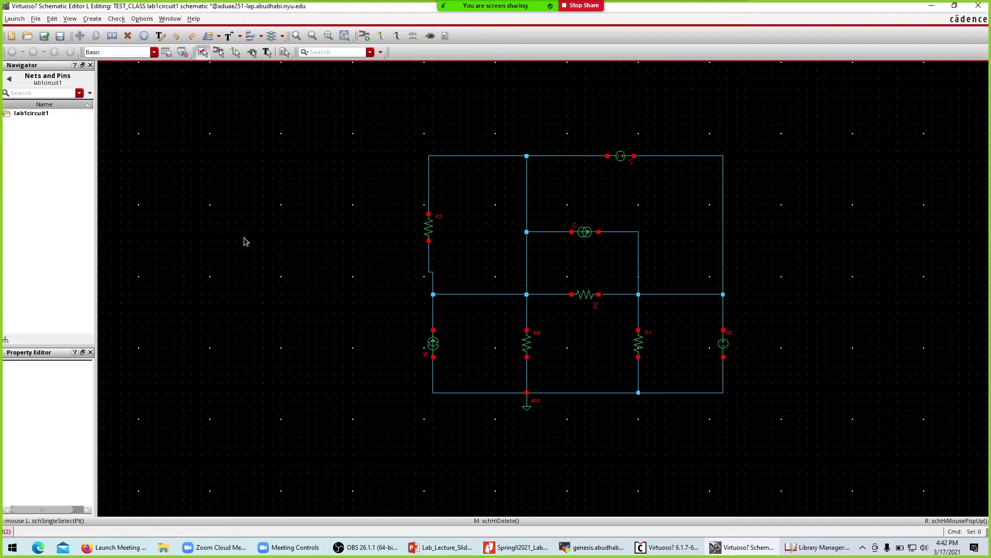
Check and save the schematic, then move the 4-warning report aside to find R2's flagged right end.
left_click(44, 36)
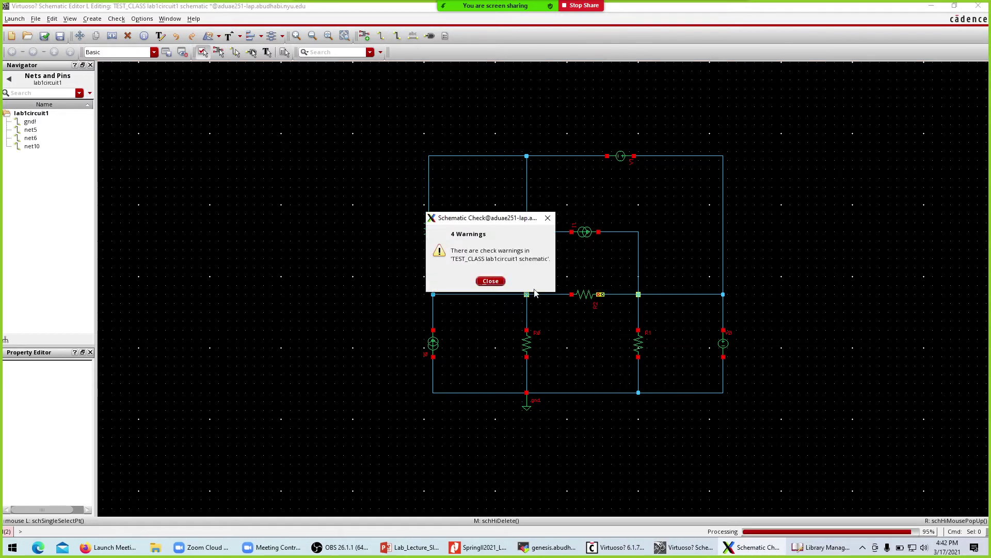
left_click_drag(506, 223, 344, 219)
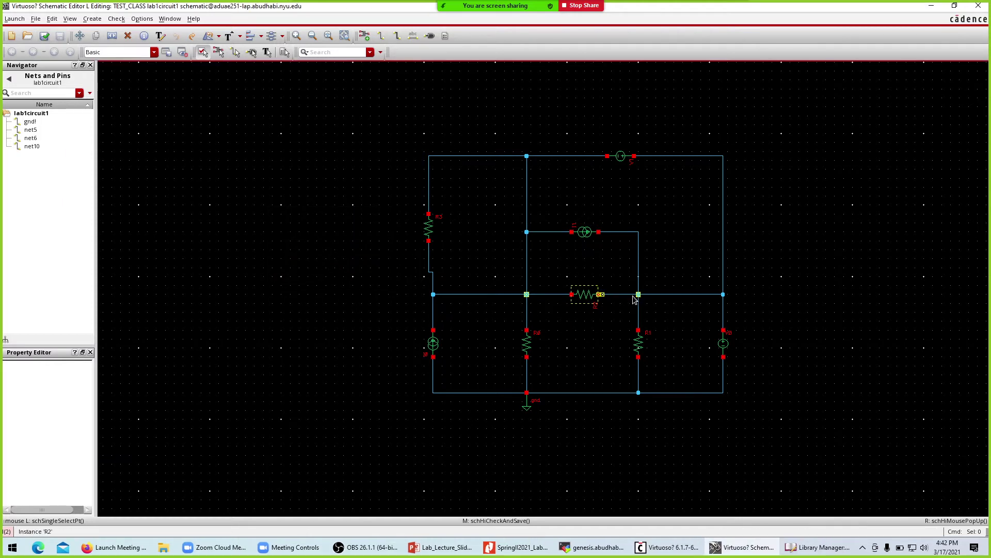
key("Delete")
Replace the faulty wire from R2's right pin to the junction, then check and save again.
left_click(616, 294)
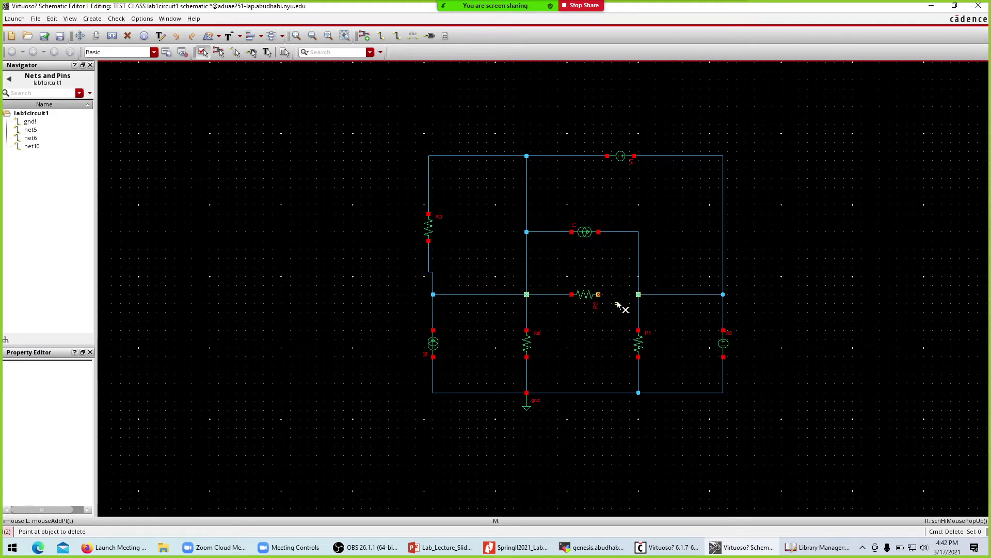
key("w")
left_click(598, 294)
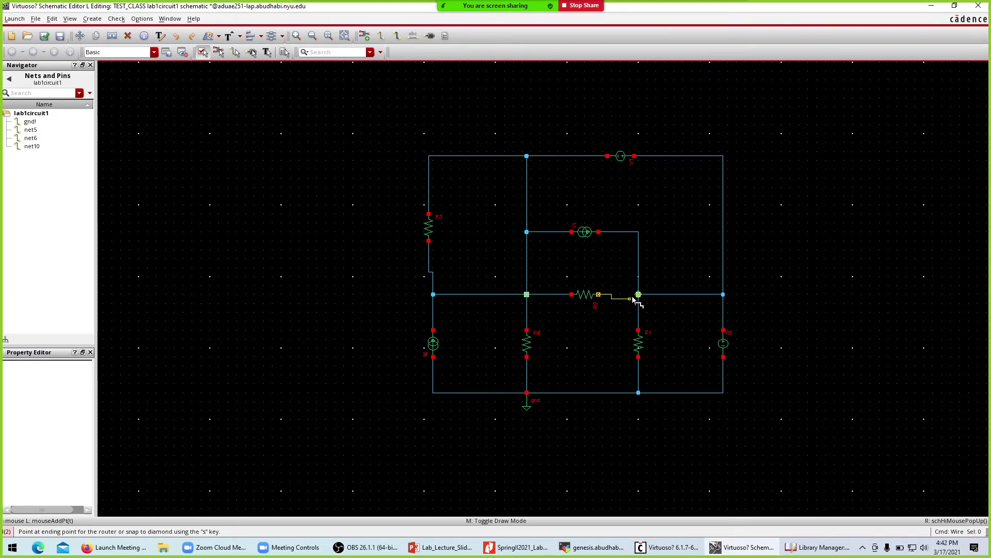
left_click(639, 295)
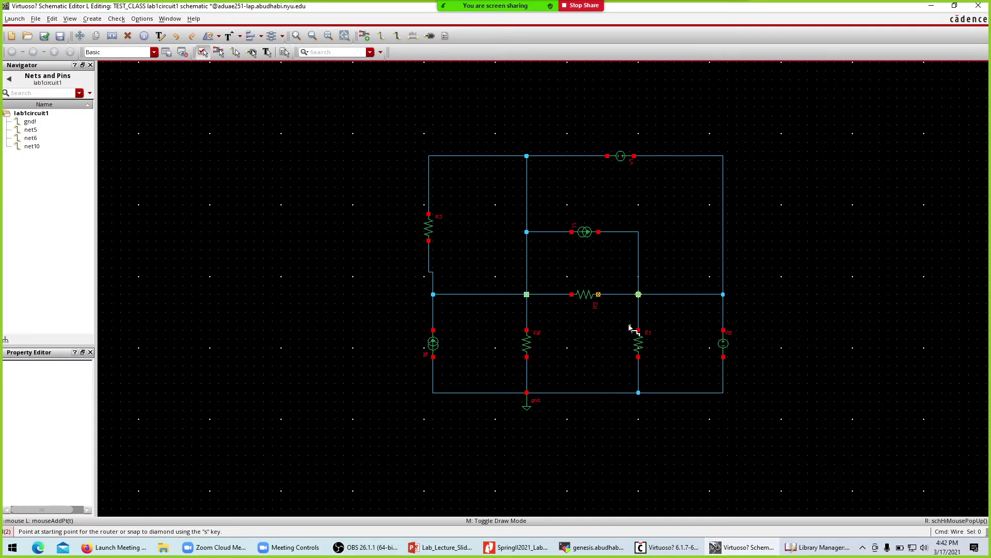
left_click(45, 36)
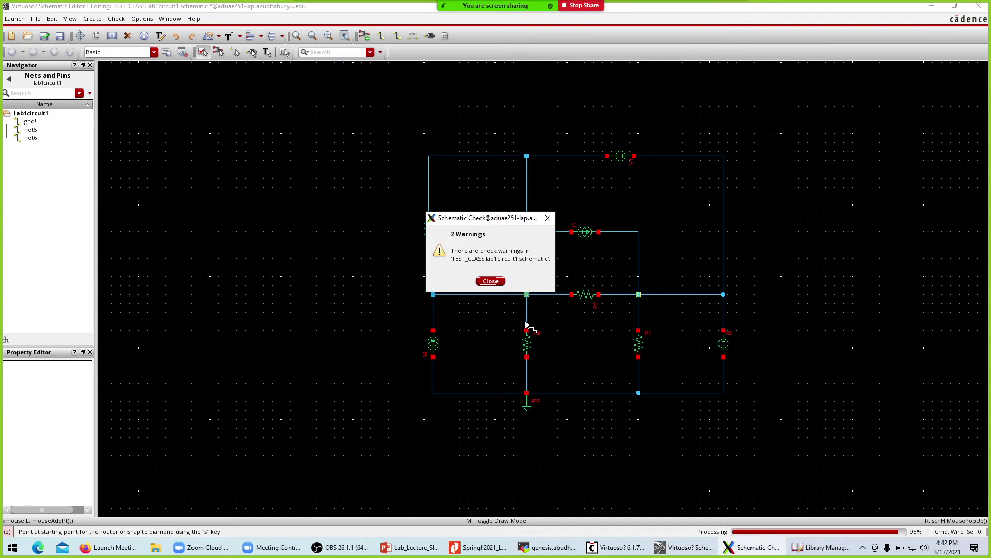
left_click_drag(500, 222, 441, 220)
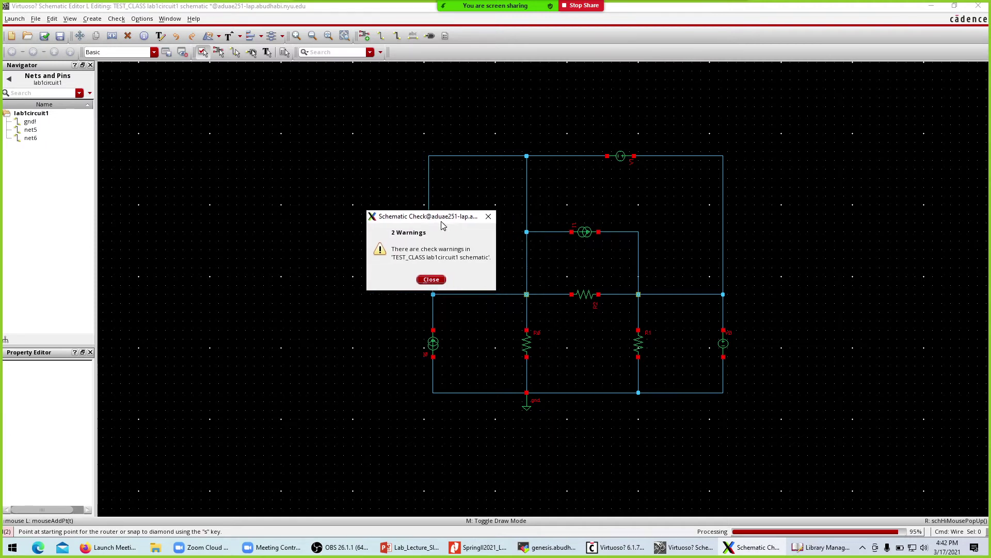
left_click(433, 279)
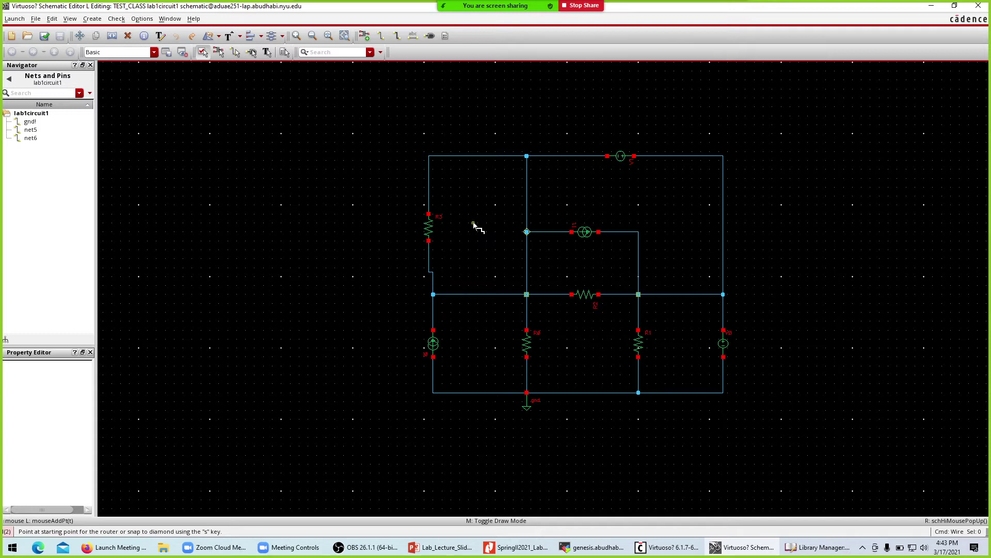
Inspect the junction left of R2 and re-run Check and Save, leaving 2 warnings.
left_click(527, 294)
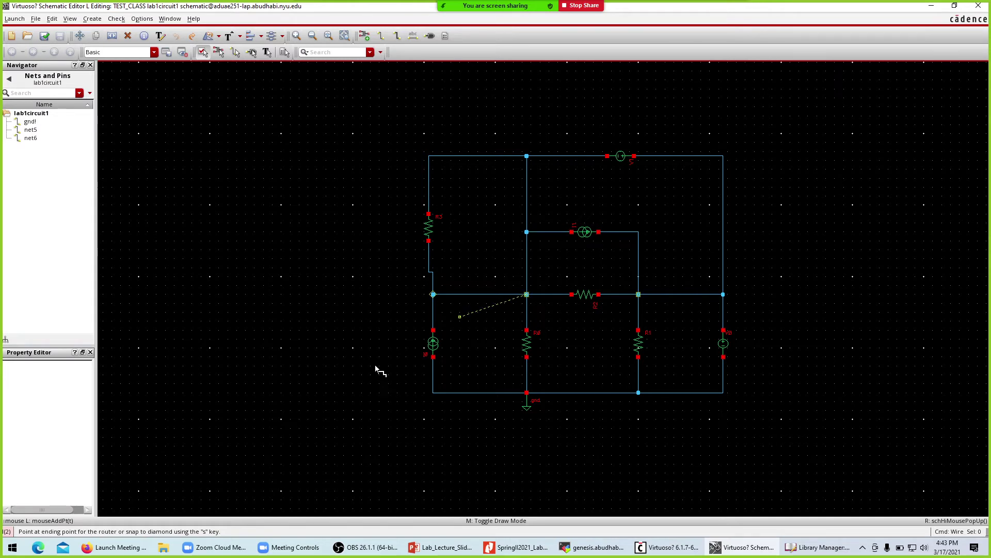
right_click(295, 391)
key("Escape")
key("Escape")
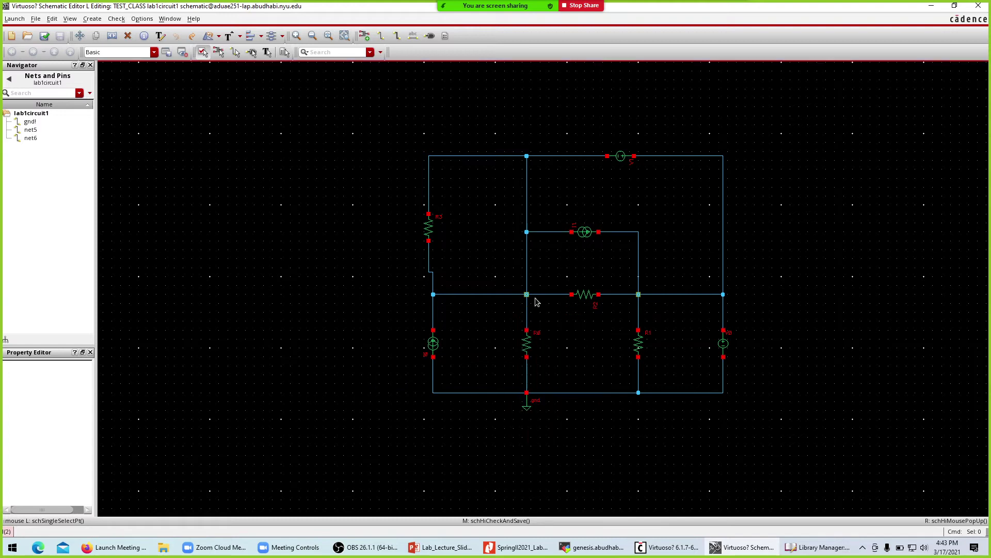
left_click(527, 297)
left_click(44, 35)
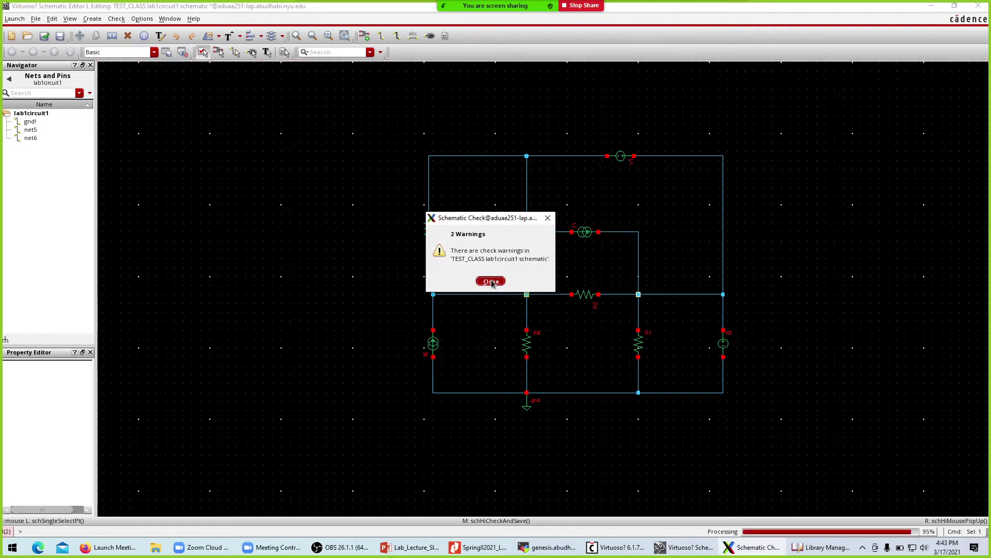
left_click(493, 282)
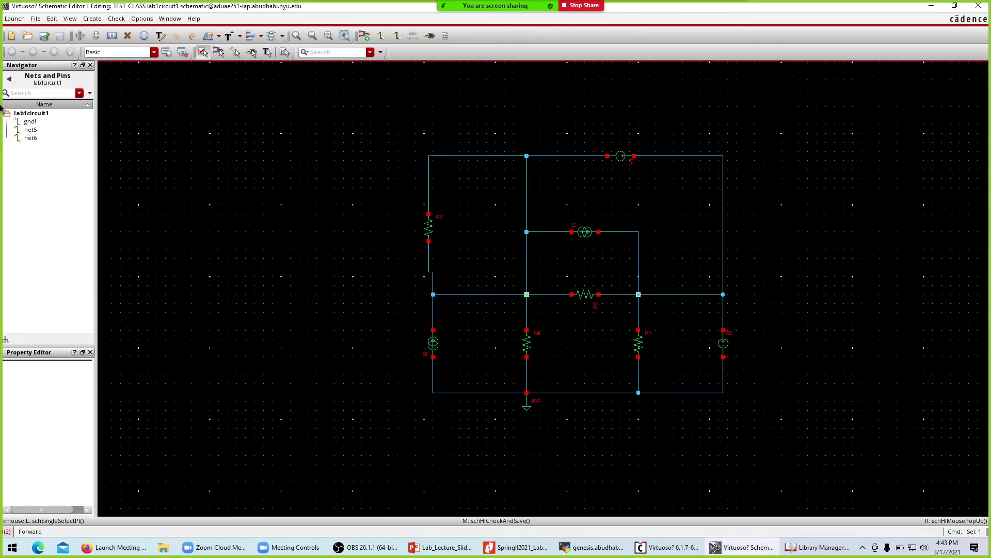
Set the Solder On CrossOver physical rule to ignored, then check and save the schematic.
left_click(116, 19)
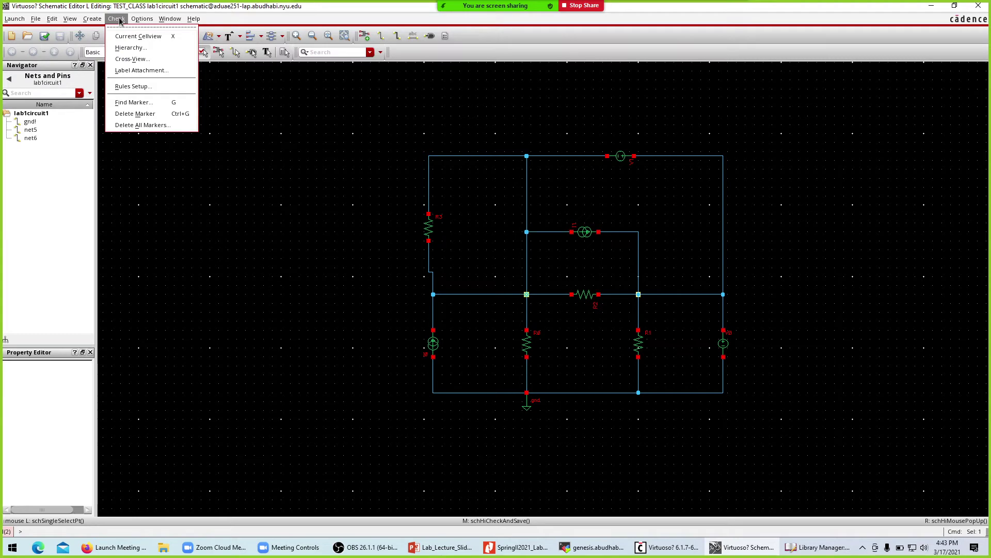
left_click(129, 87)
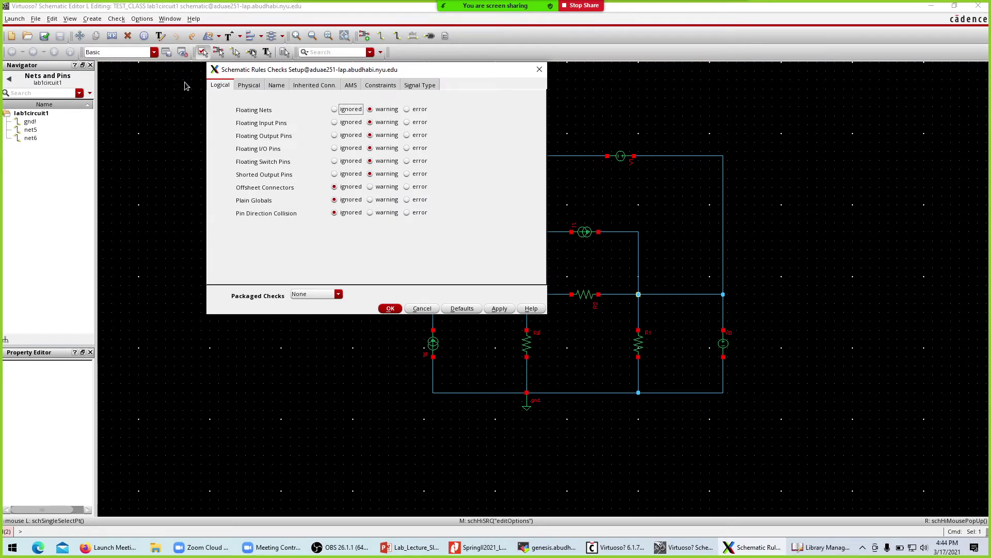
left_click(248, 86)
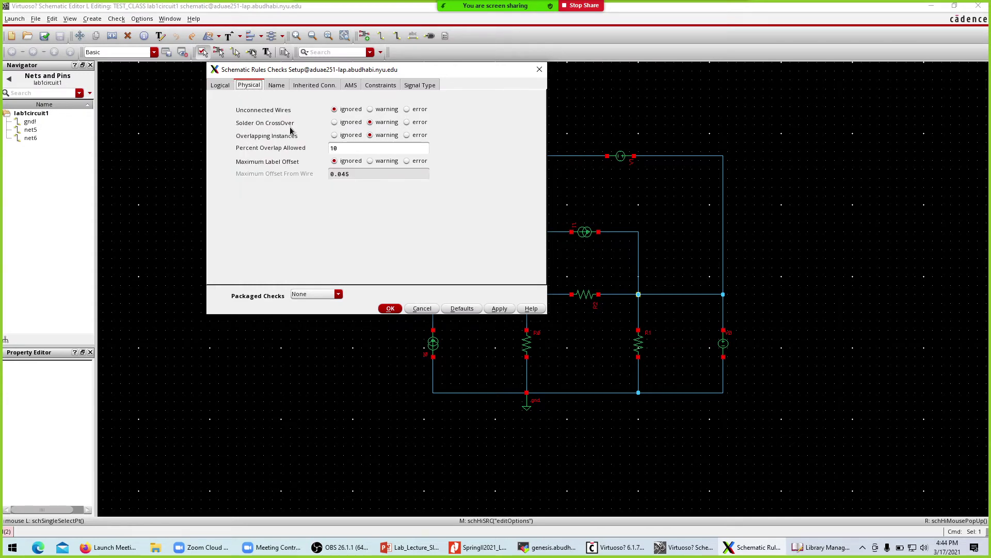
left_click(335, 124)
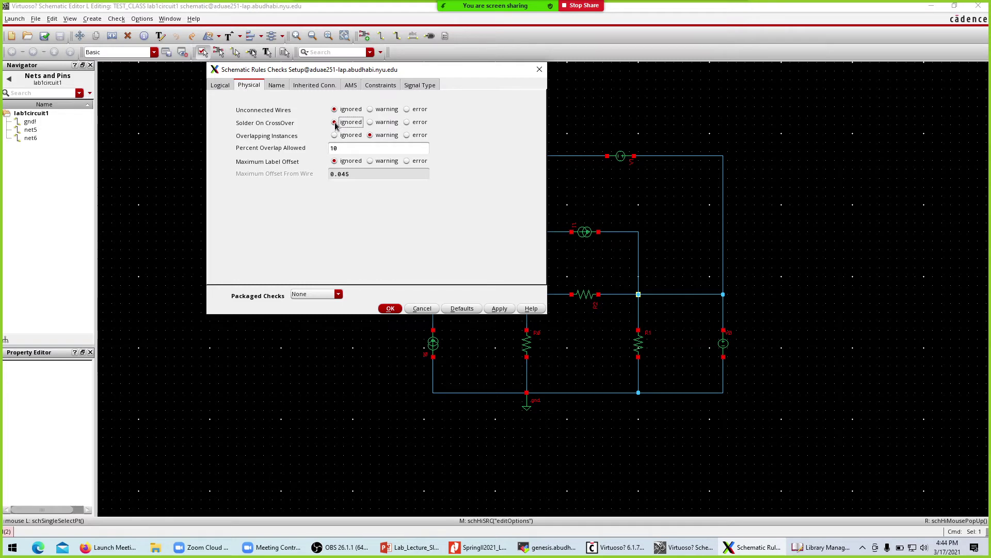
left_click(390, 308)
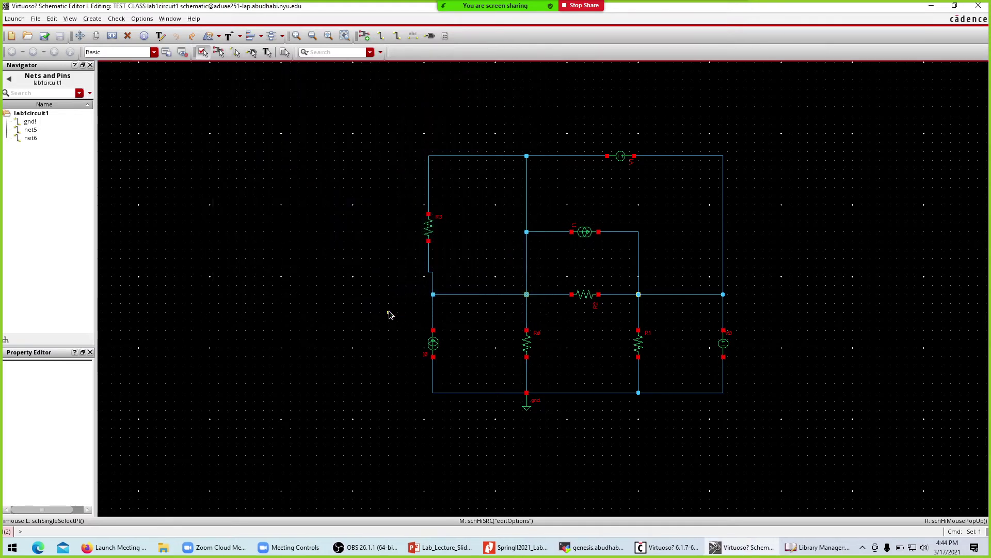
left_click(45, 36)
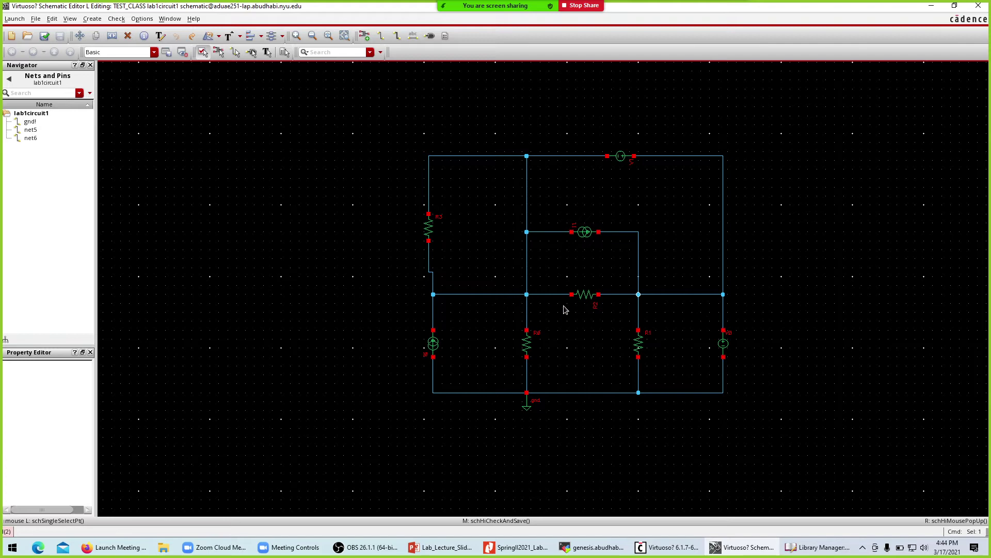
Stretch current source I0 and the wire jog below R3 onto one straight left-hand wire.
key("alt+Tab")
key("alt+Tab")
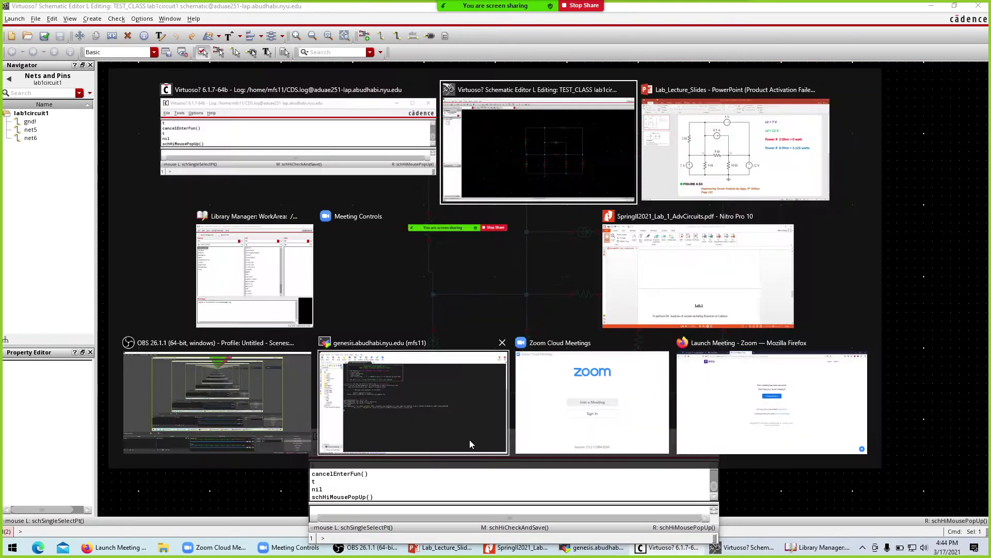
left_click(426, 547)
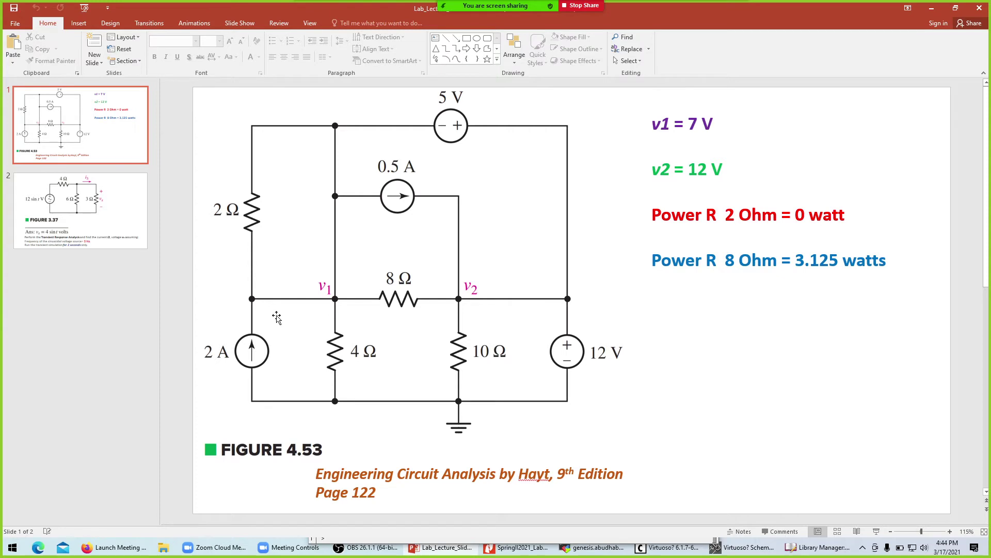
left_click(669, 548)
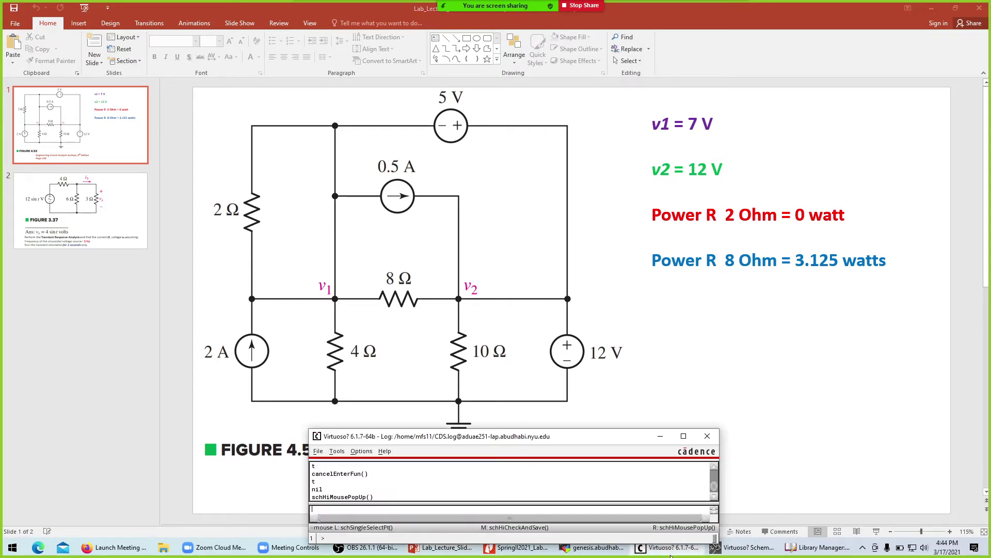
left_click(749, 548)
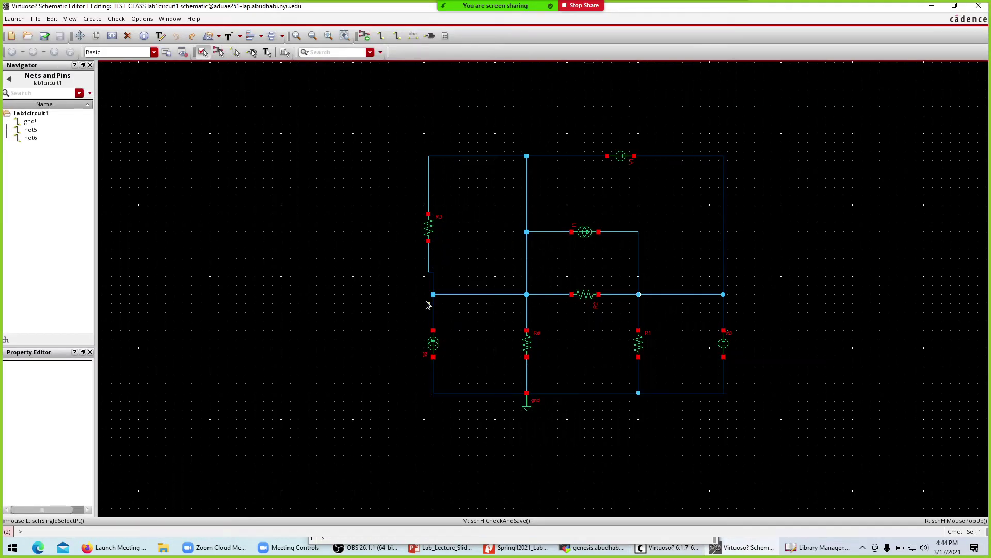
left_click_drag(435, 354, 431, 389)
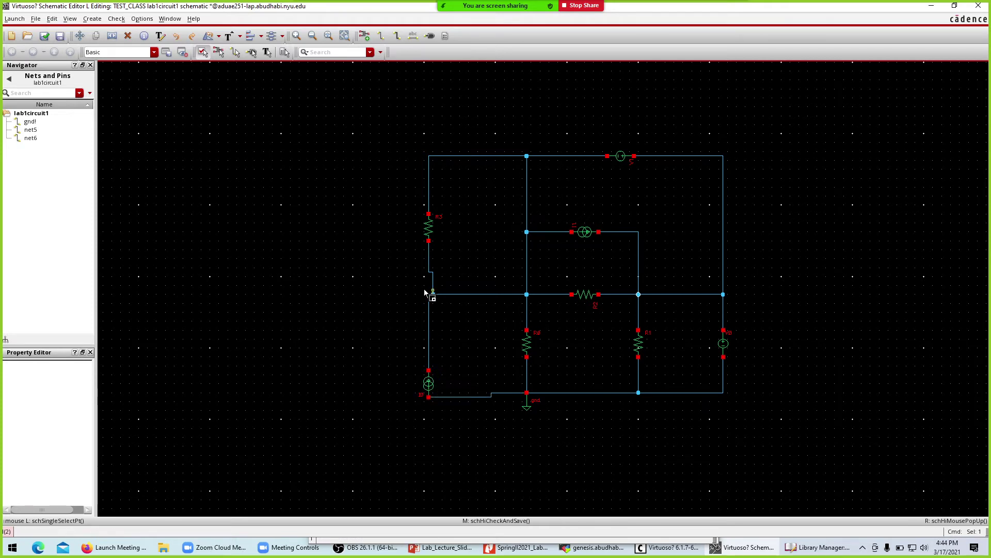
key("Escape")
left_click_drag(433, 284, 428, 284)
left_click_drag(428, 382, 430, 345)
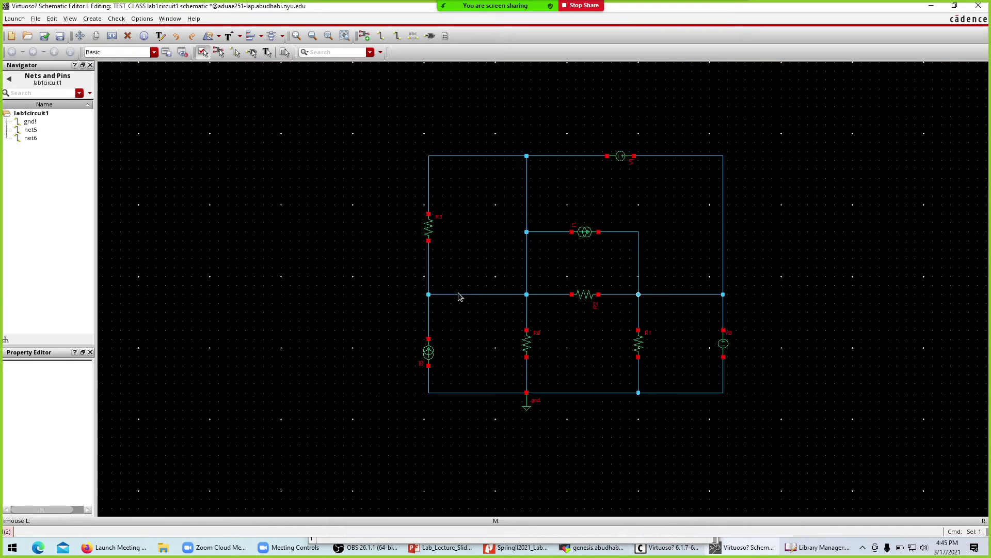
Set resistor R3's Resistance to 2 Ohms through its object properties.
left_click(415, 552)
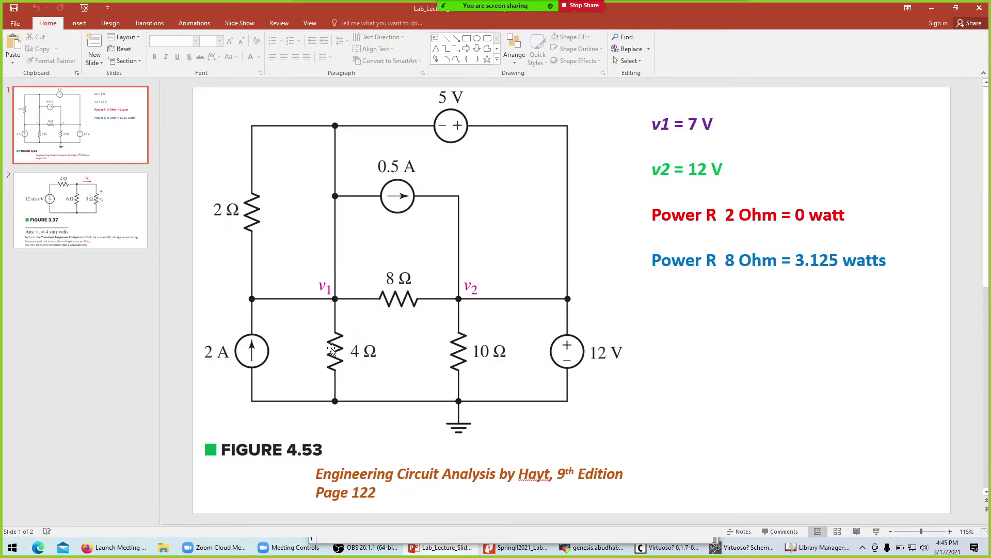
key("alt+Tab")
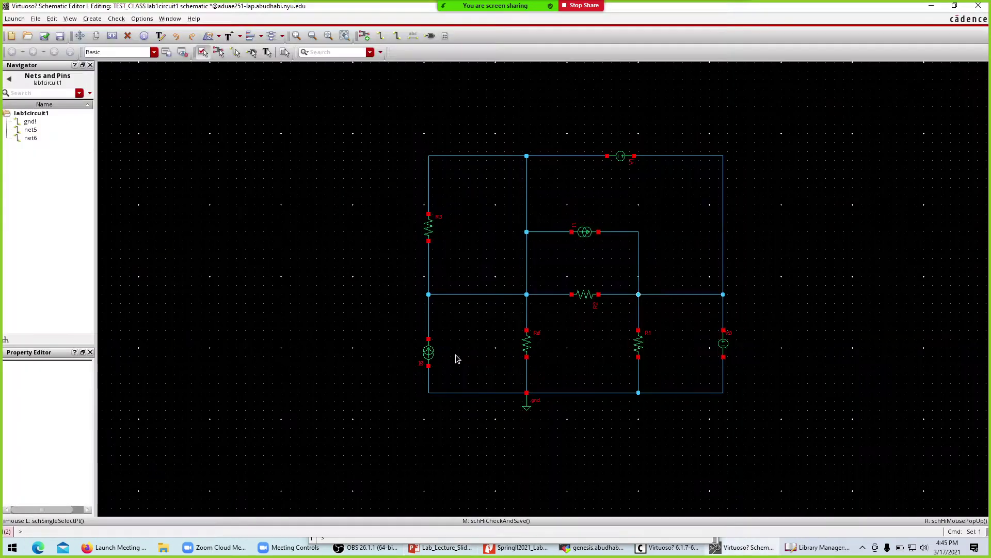
left_click(433, 228)
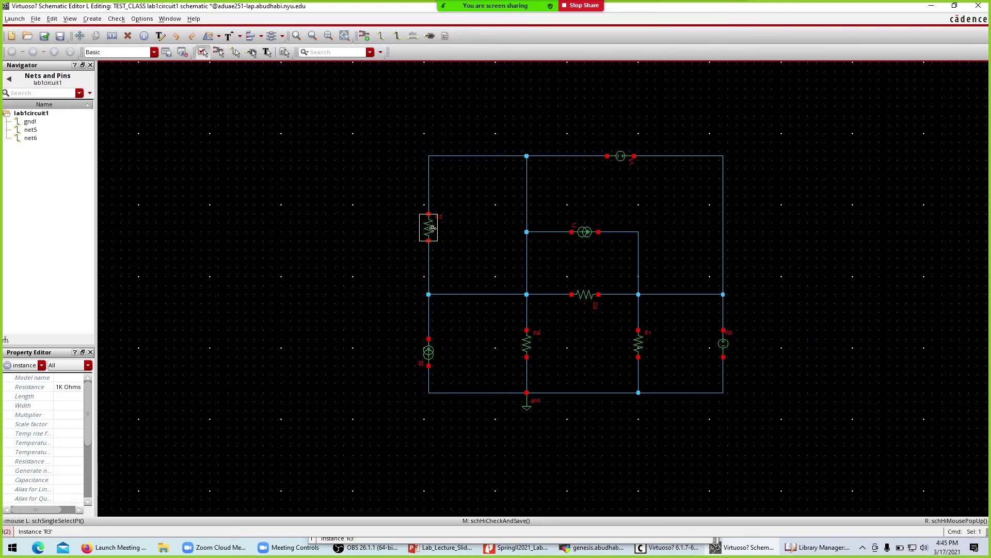
key("q")
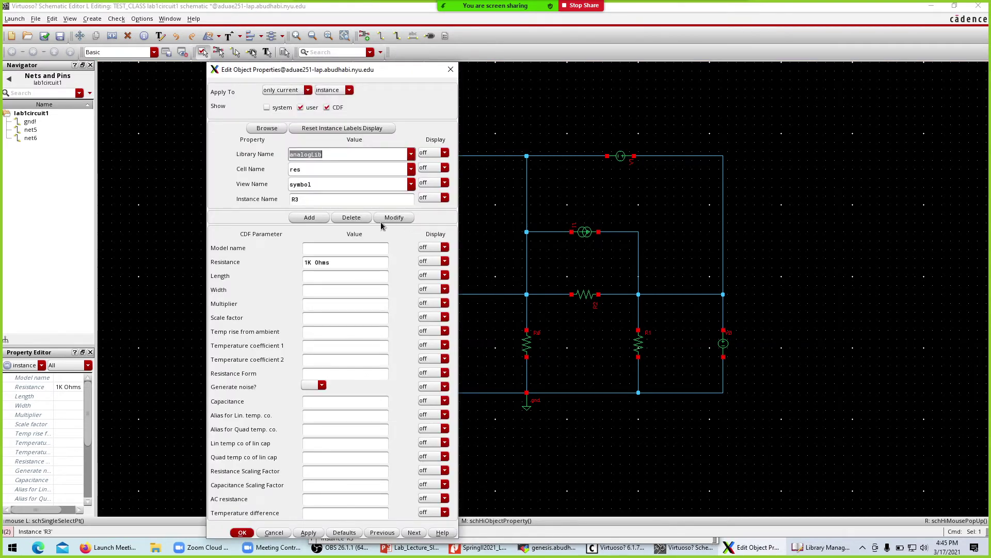
left_click(322, 262)
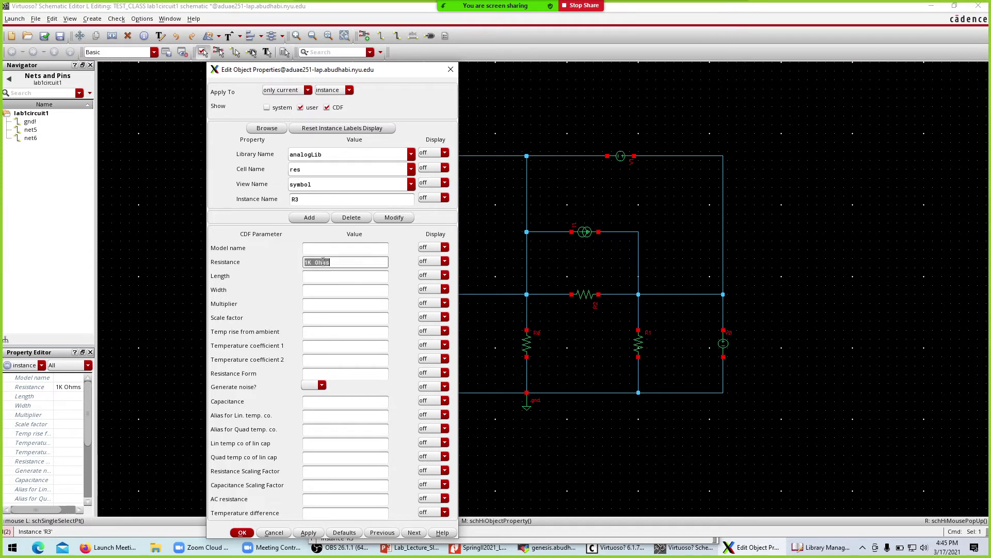
type("2")
left_click(242, 533)
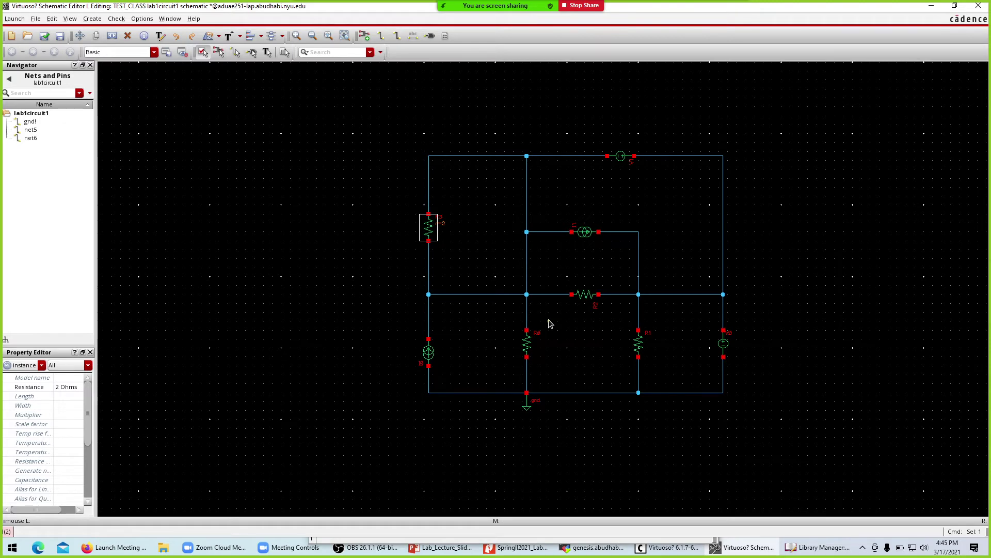
key("alt+Tab")
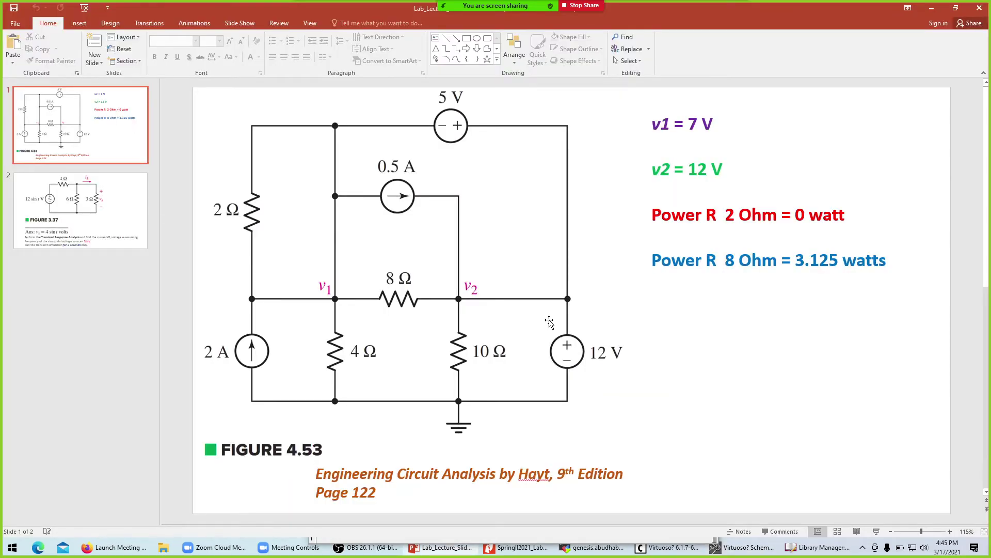
key("alt+Tab")
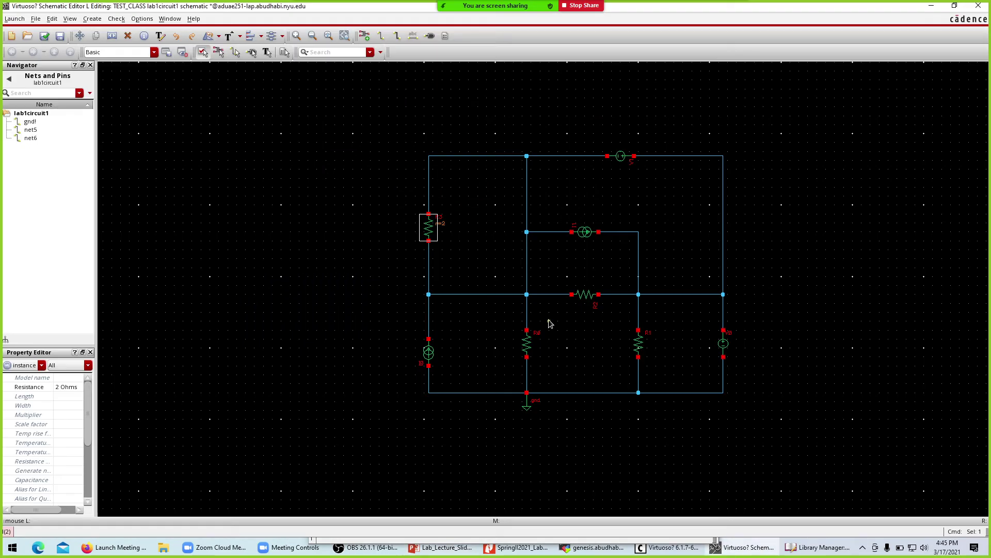
left_click(531, 349)
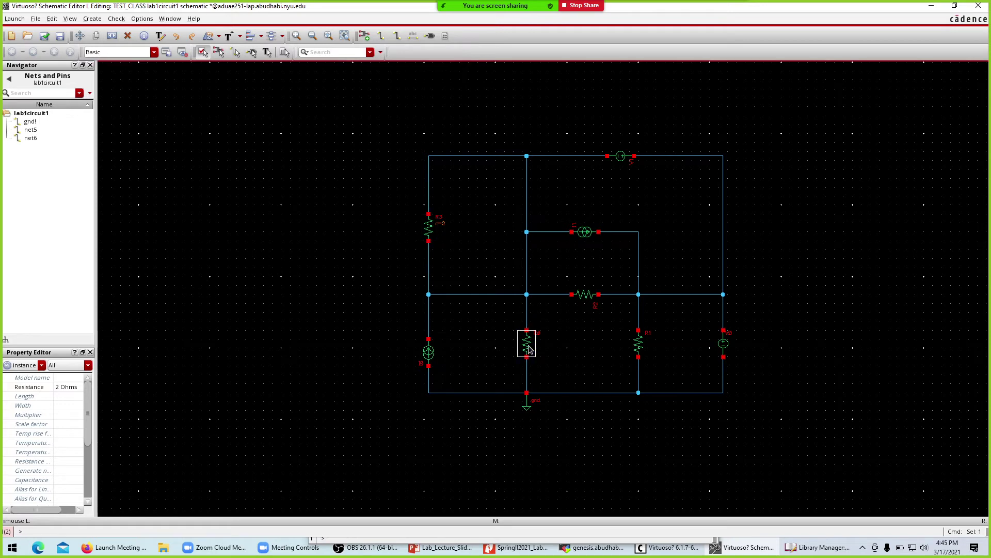
Set resistor R0's Resistance to 4 Ohms in its properties dialog.
key("q")
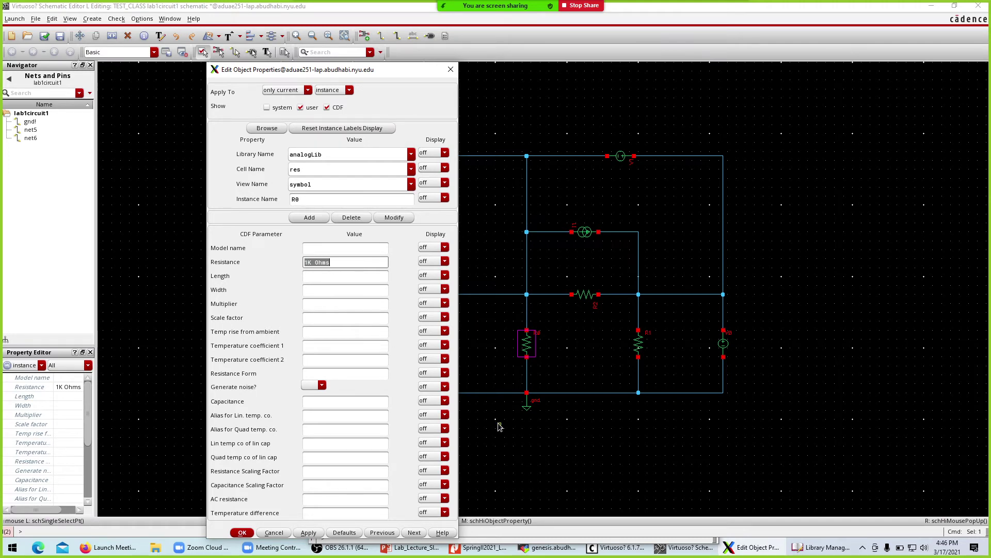
key("alt+Tab")
key("alt+Tab")
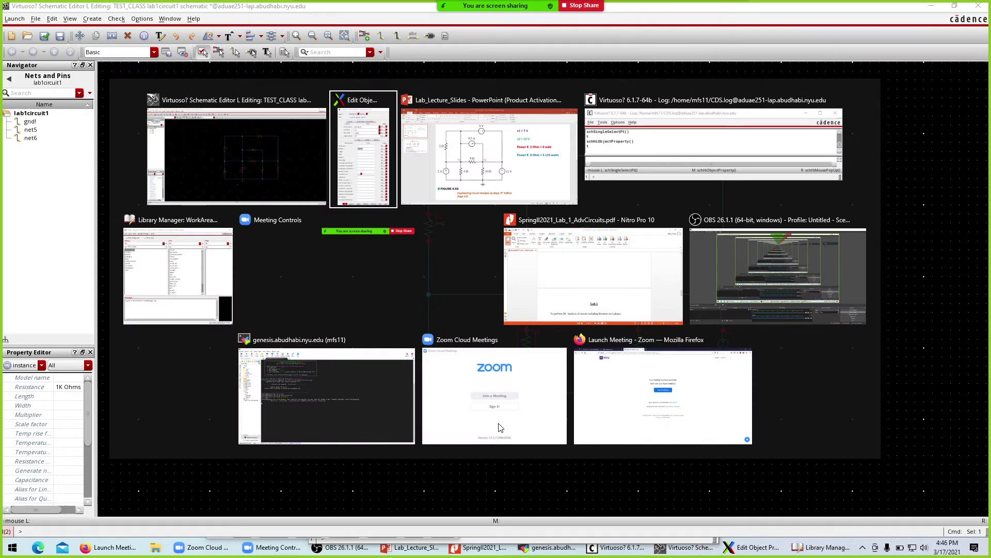
key("alt+Tab")
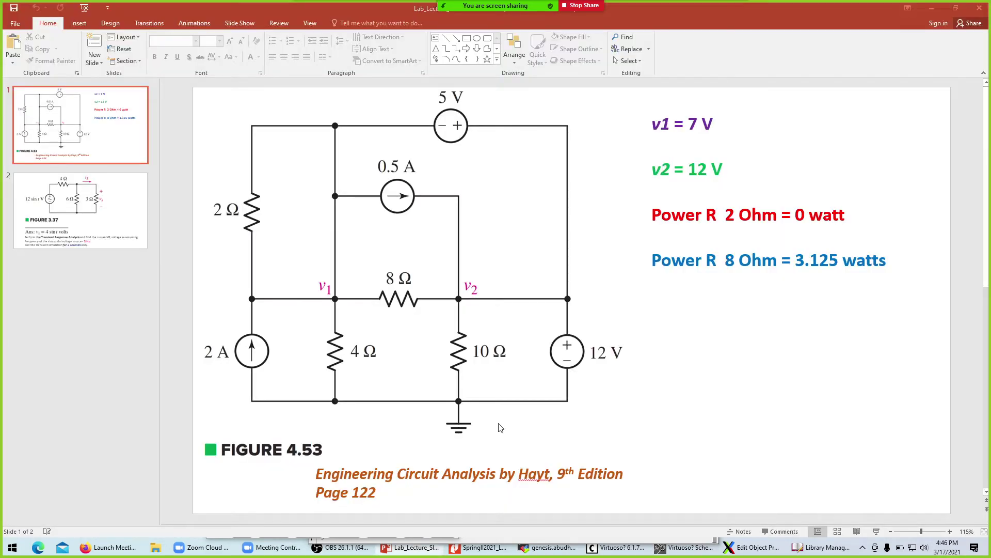
key("alt+Tab")
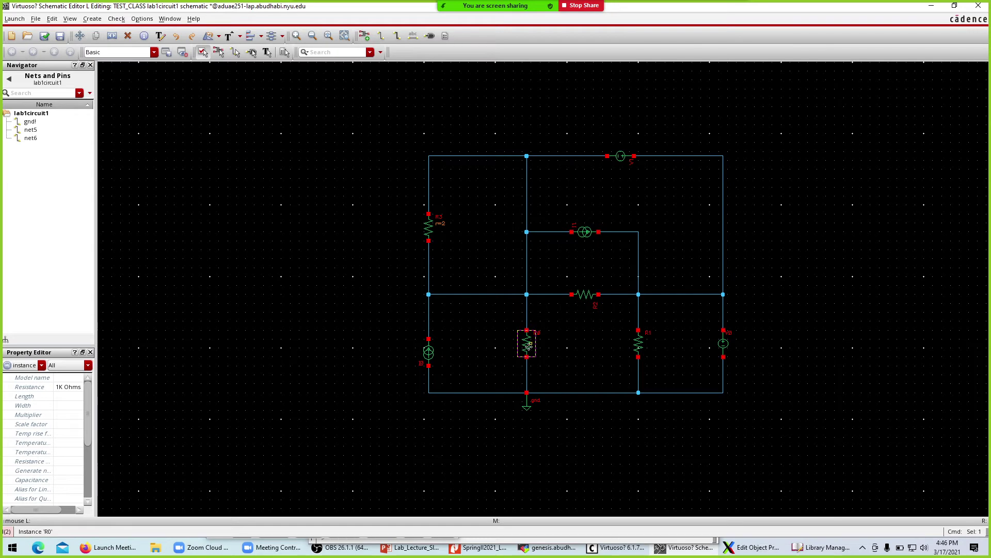
left_click(821, 548)
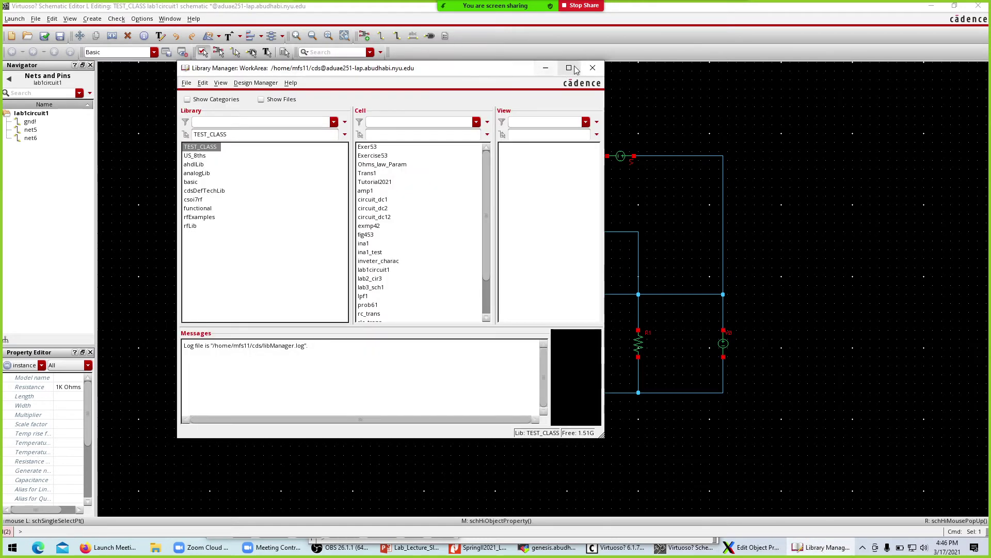
left_click(546, 68)
left_click(751, 547)
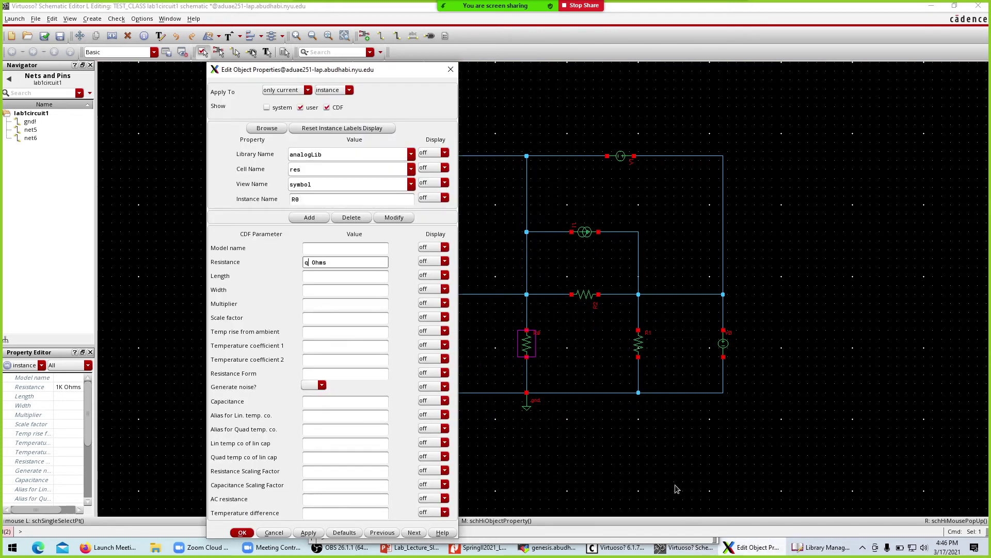
double_click(340, 264)
type("4")
key("Return")
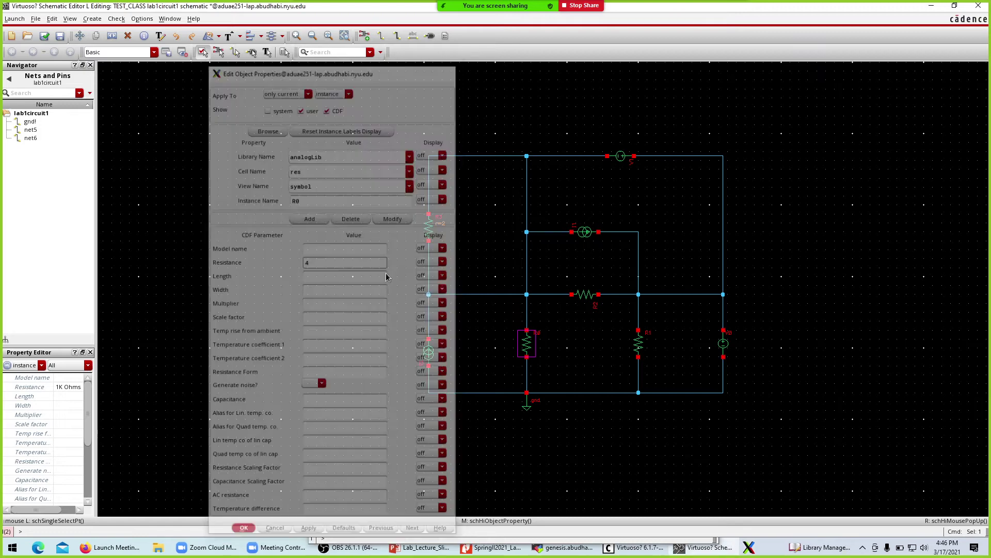
Set R2 to 8 Ohms and R1 to 10 Ohms, then compare against the Figure 4.53 slide.
left_click(591, 293)
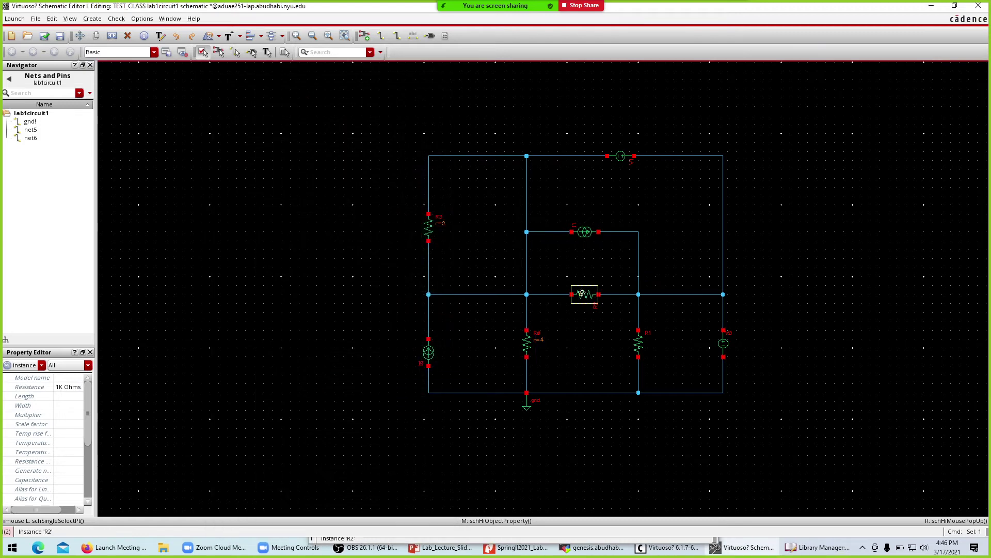
type("q")
type("8")
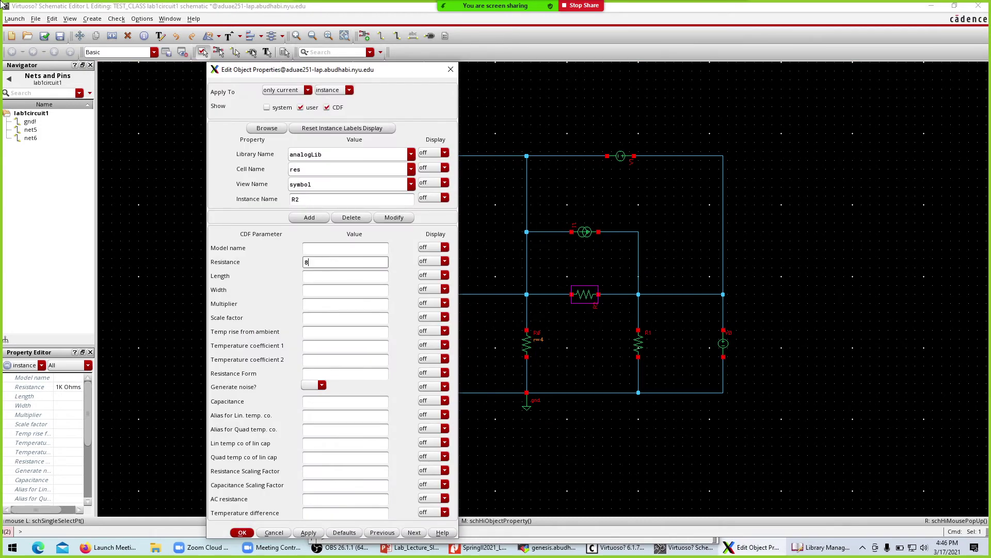
key("Return")
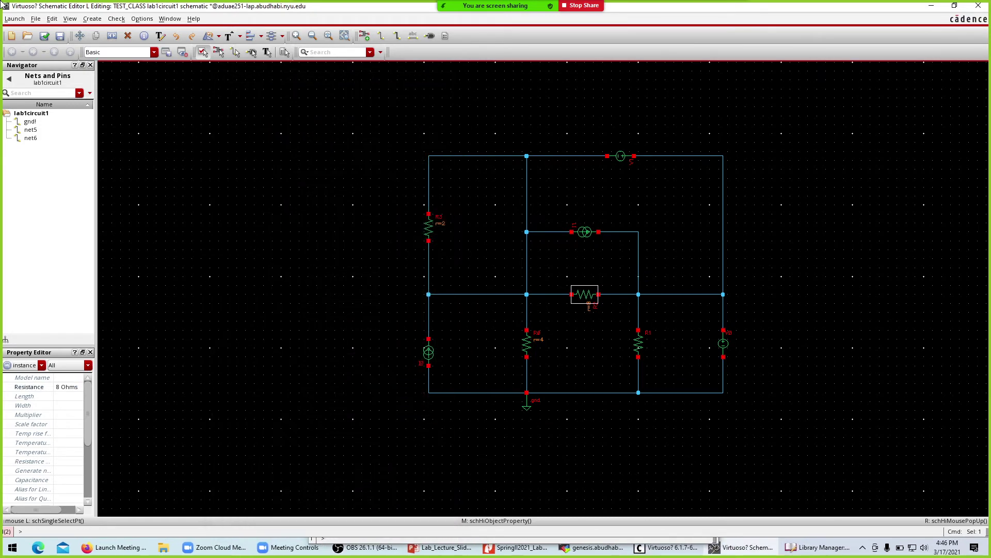
left_click(638, 352)
type("q")
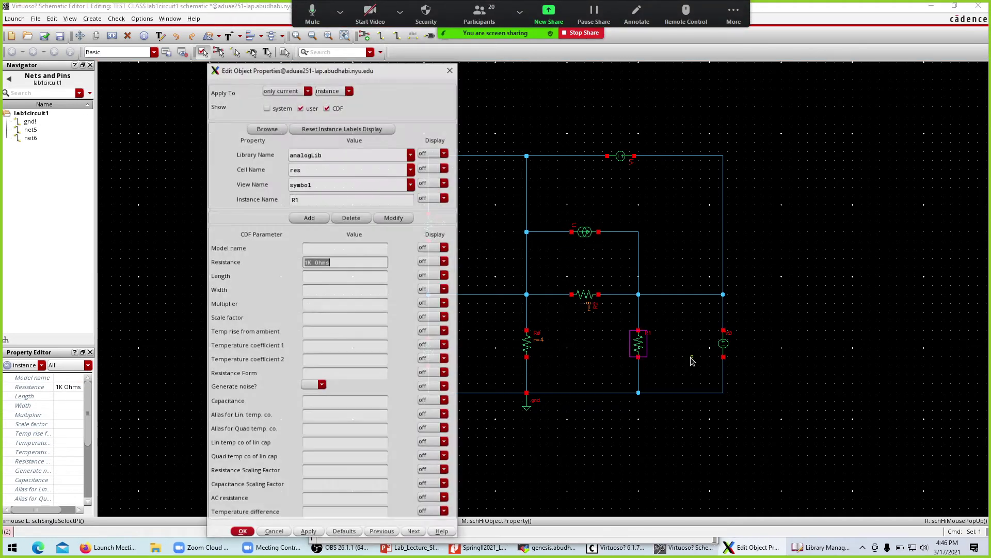
type("10")
key("Return")
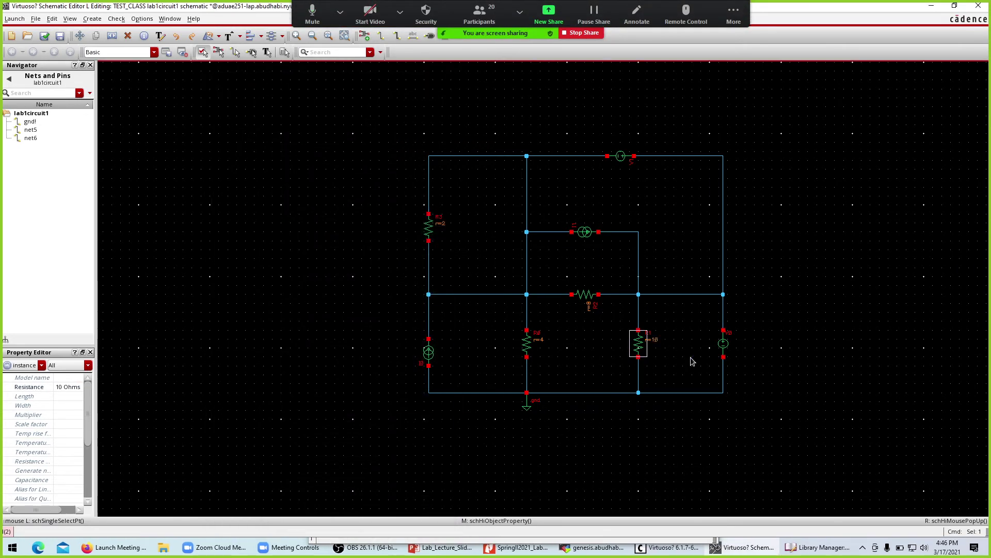
left_click(439, 553)
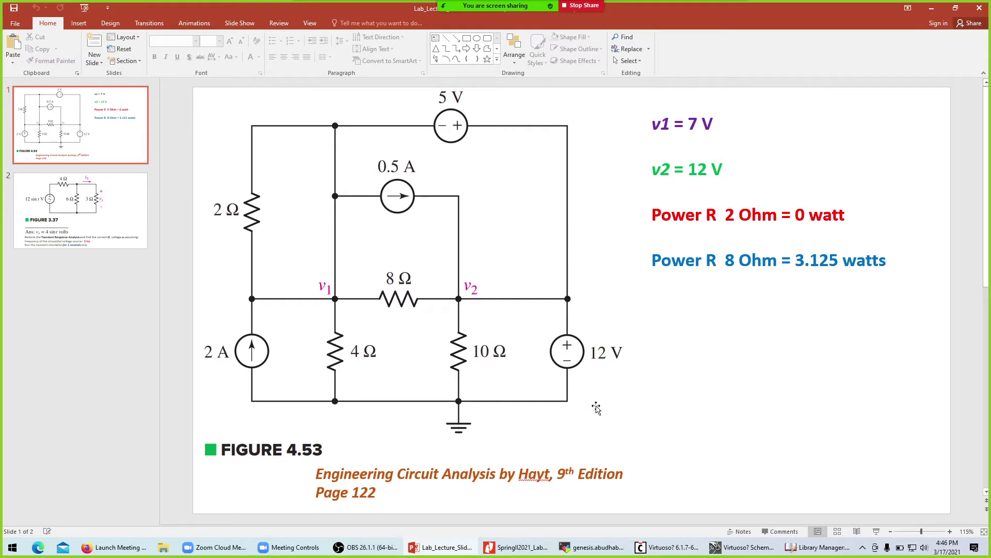
Bring the Virtuoso log window up over the Figure 4.53 slide.
left_click(689, 551)
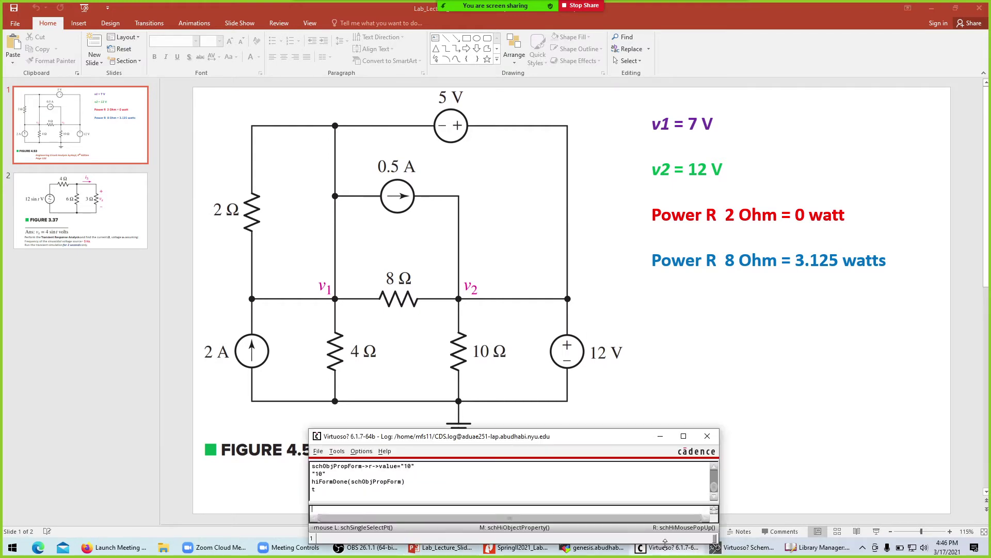
Set the top voltage source V1 to 5 V DC.
left_click(750, 551)
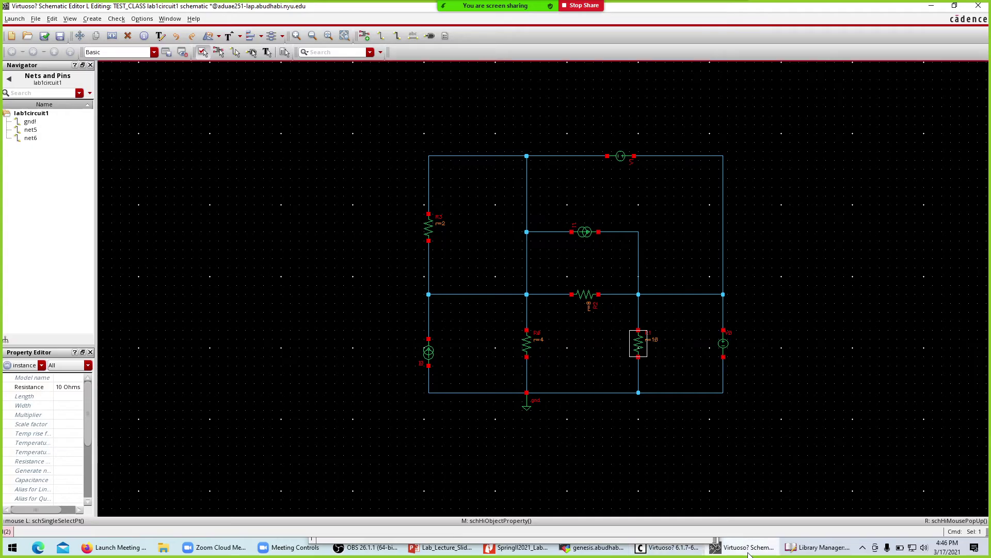
left_click(620, 161)
key("q")
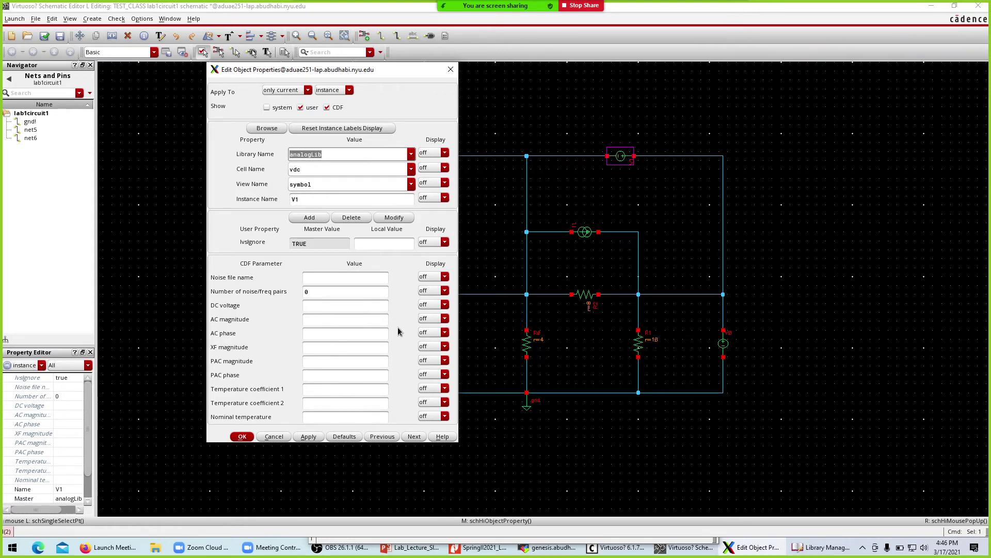
left_click(318, 306)
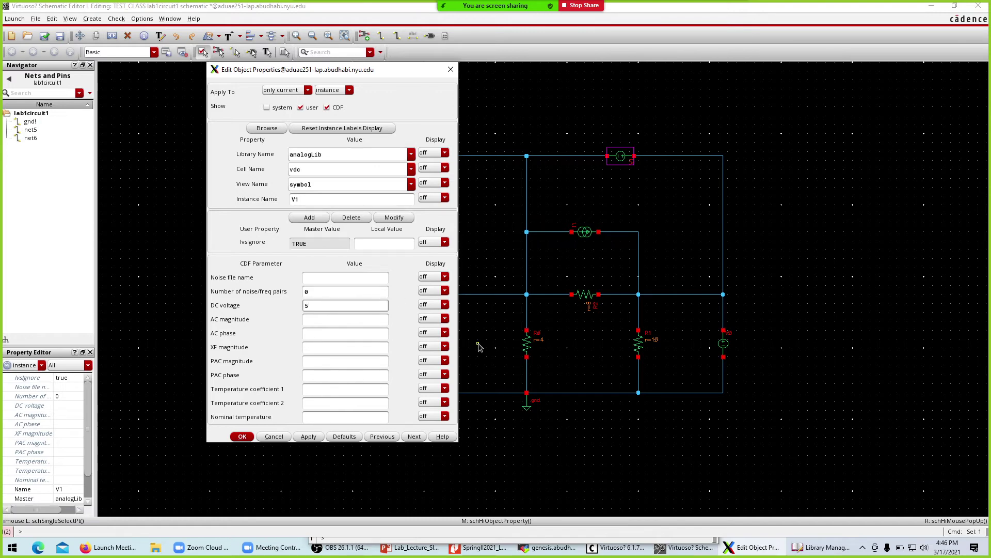
left_click(242, 437)
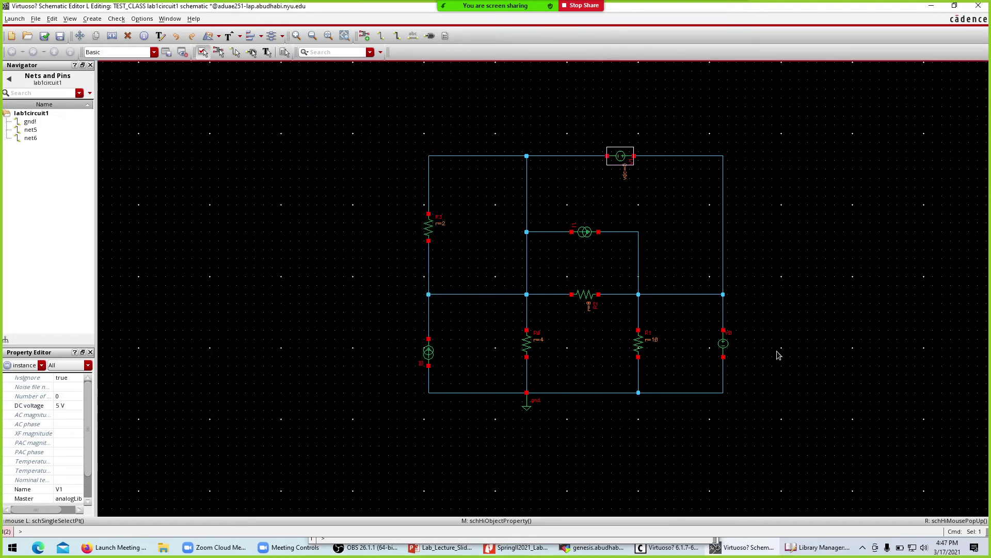
Set the right-side voltage source V0 to 12 V DC.
left_click(723, 346)
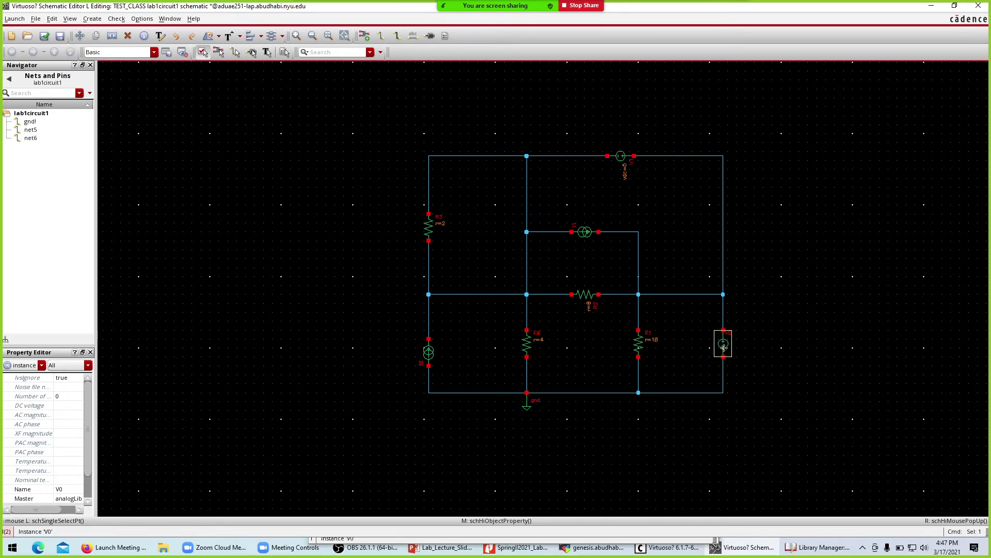
middle_click(723, 348)
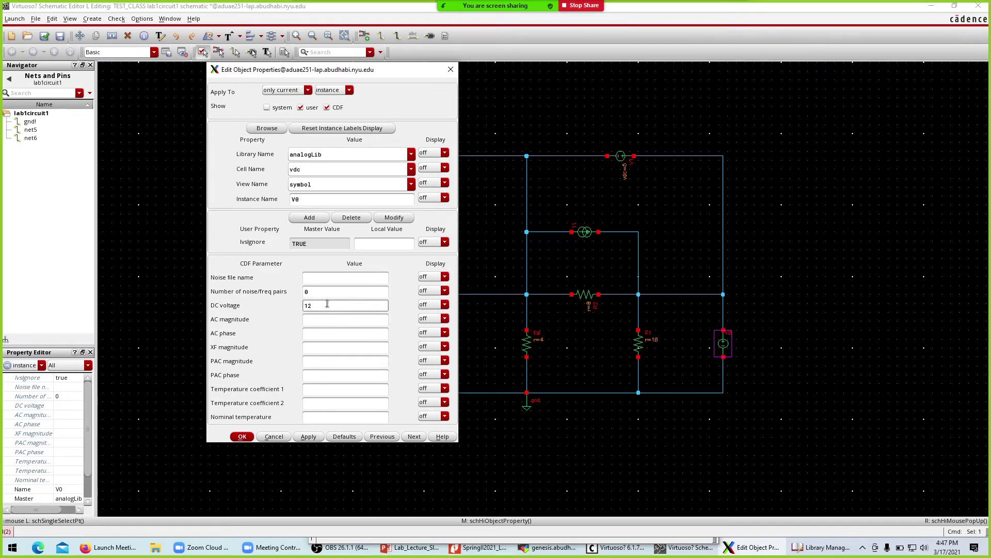
left_click(242, 437)
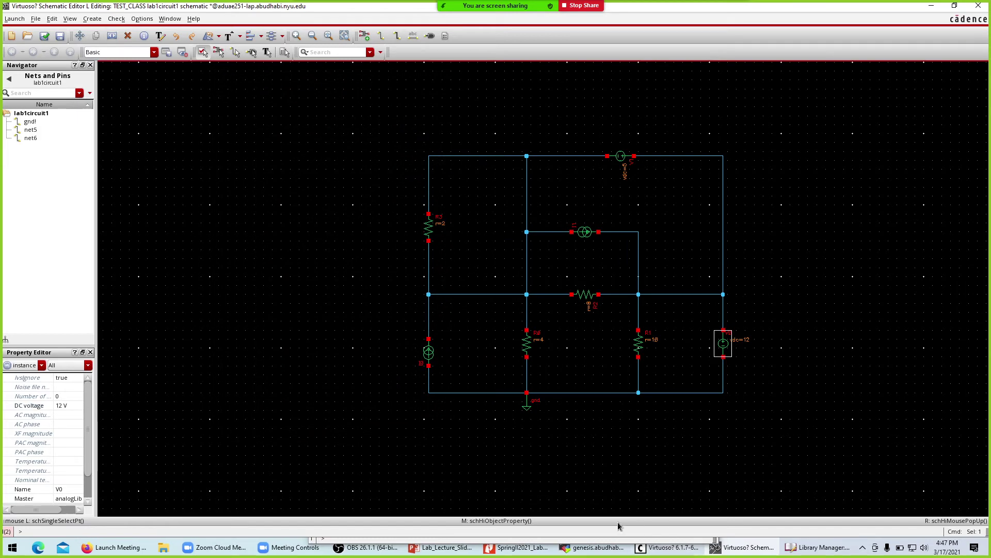
After checking the textbook slide, set the left current source I0 to 2 A DC.
left_click(445, 553)
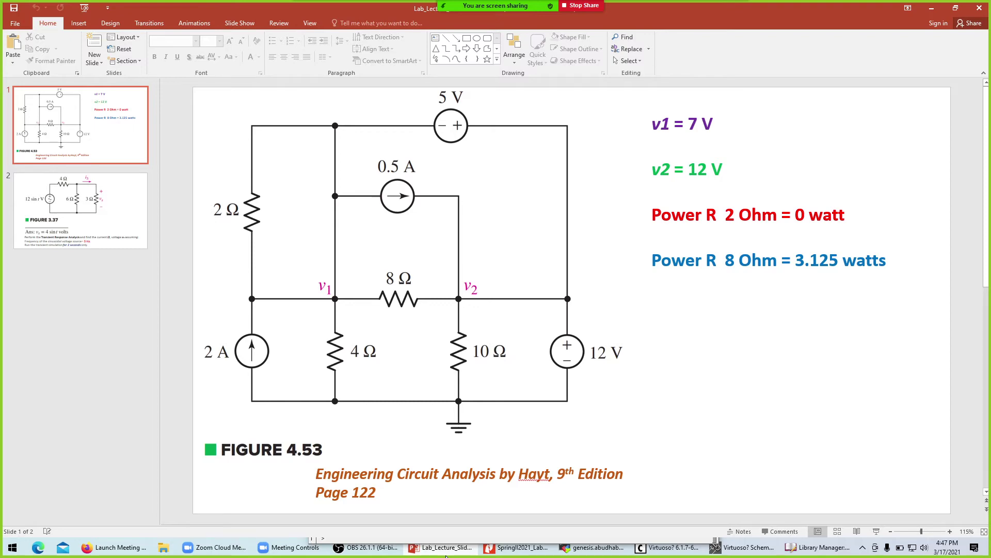
left_click(446, 553)
left_click(429, 353)
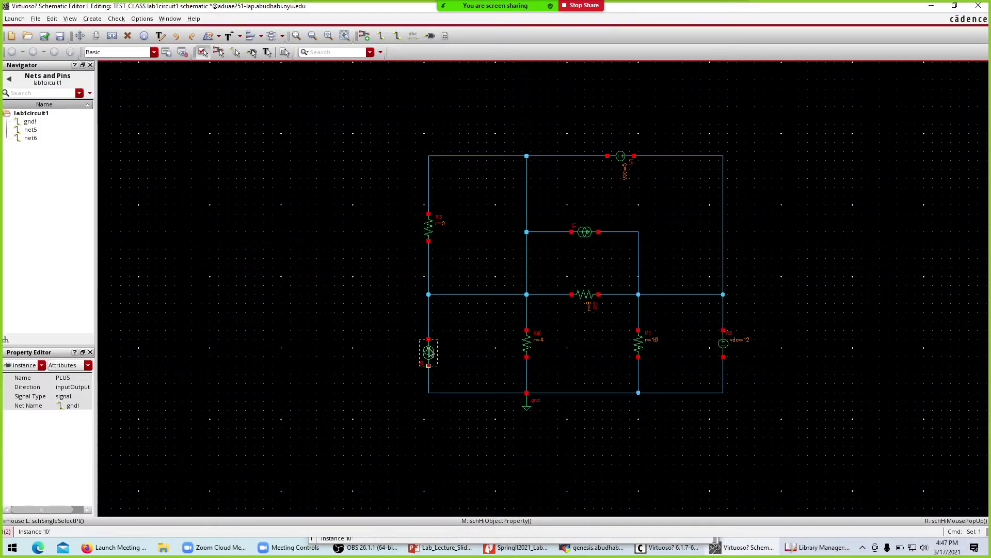
left_click(429, 351)
middle_click(429, 351)
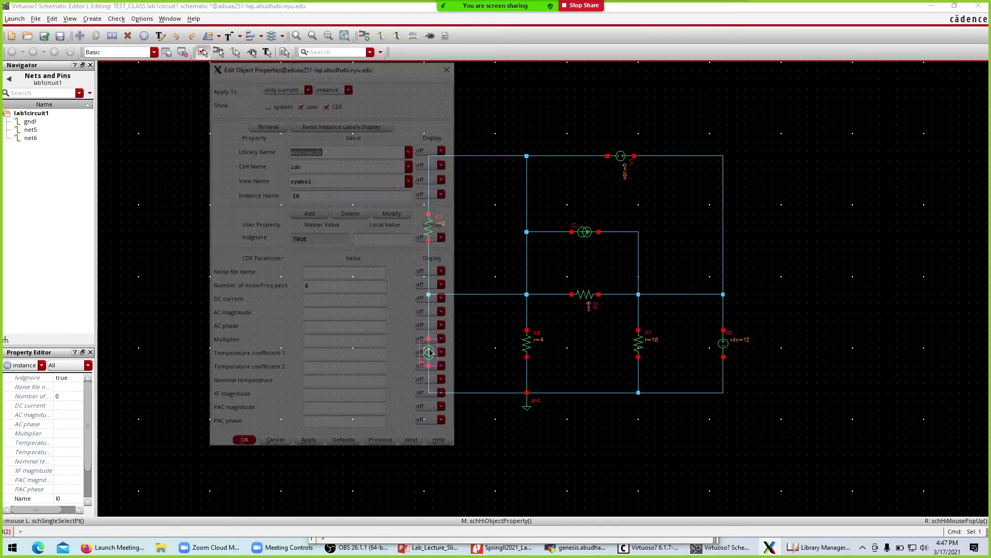
left_click(317, 306)
type("2")
key("Return")
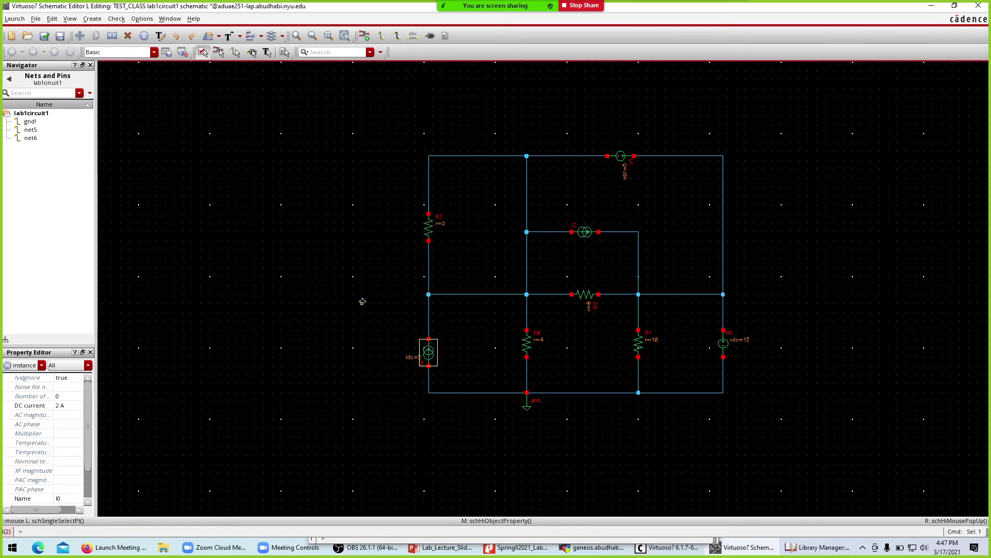
Set the middle current source I1 to 0.5 A, then check and save the schematic.
left_click(588, 232)
key("q")
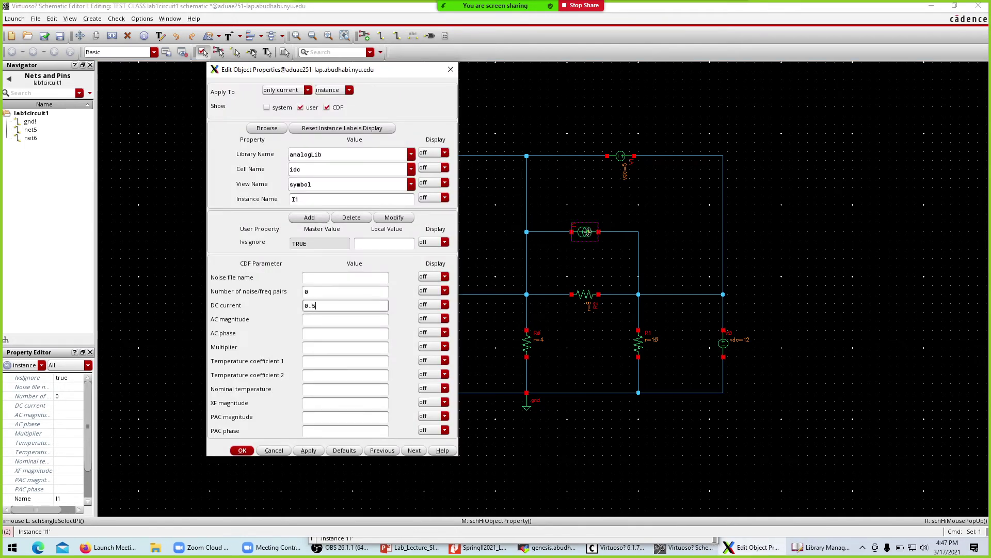
key("Return")
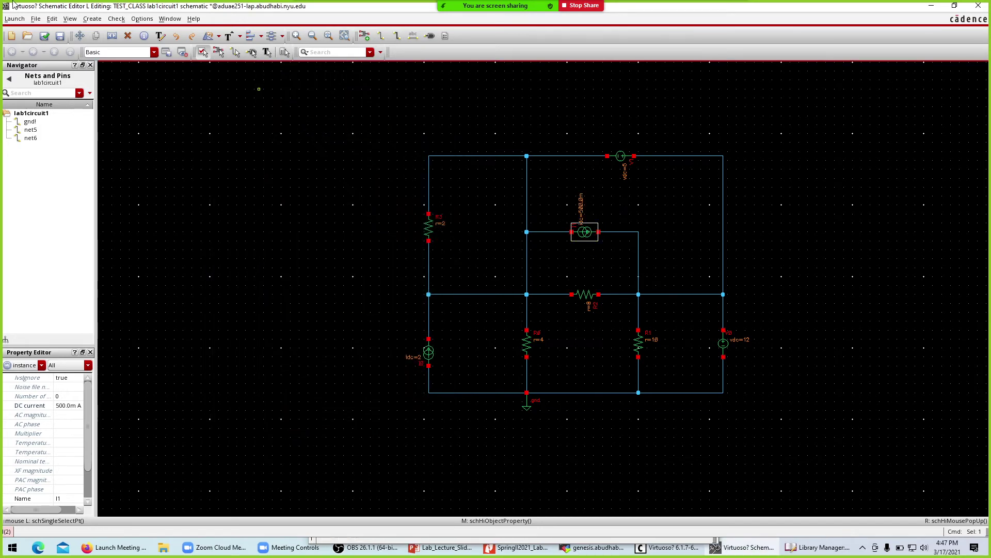
left_click(43, 37)
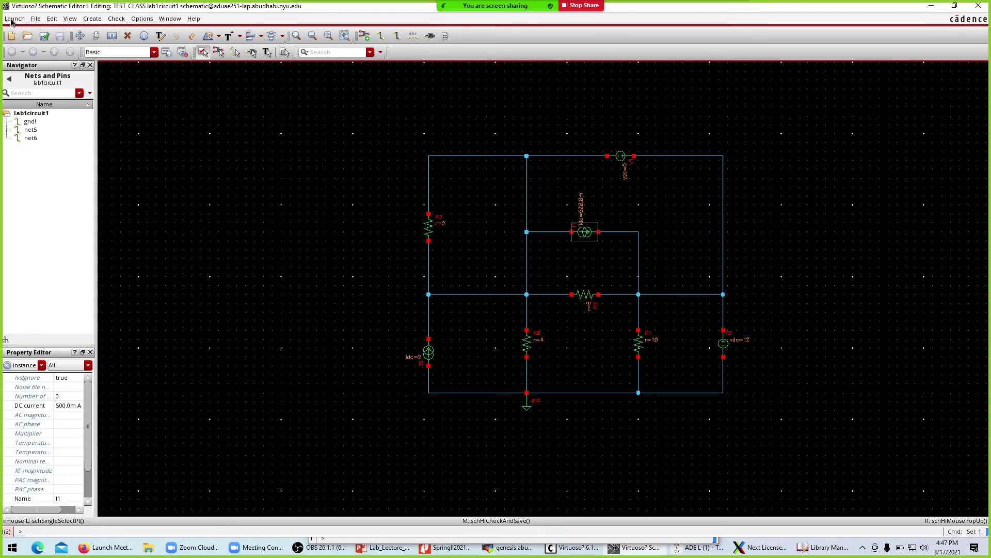
Dismiss the licence prompt and create a new ADE XL view named adexl for lab1circuit1.
left_click(763, 547)
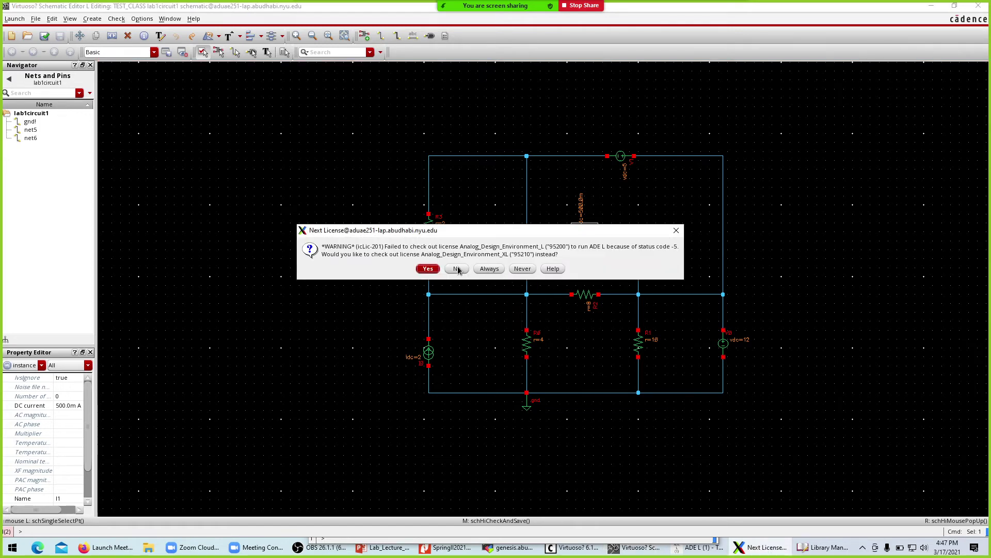
left_click(677, 230)
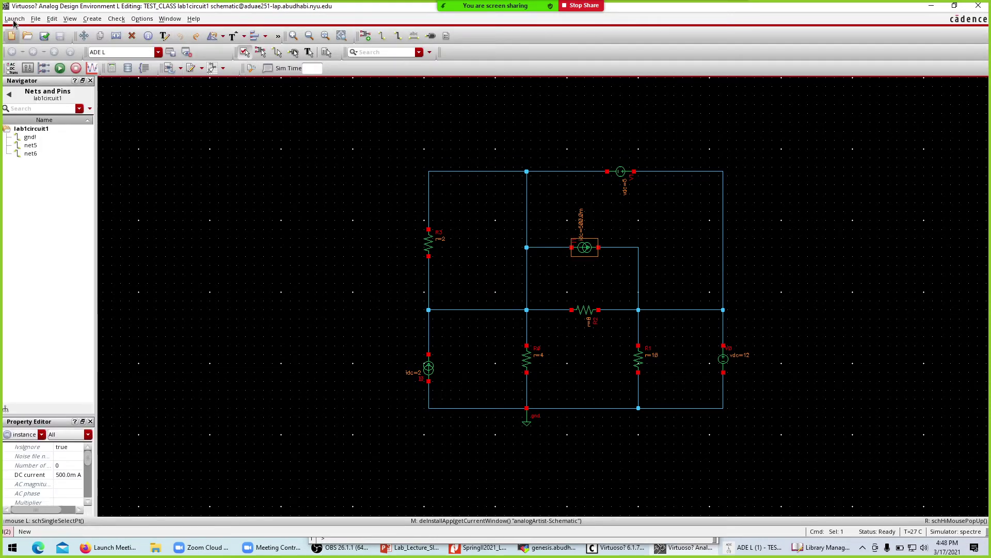
left_click(15, 21)
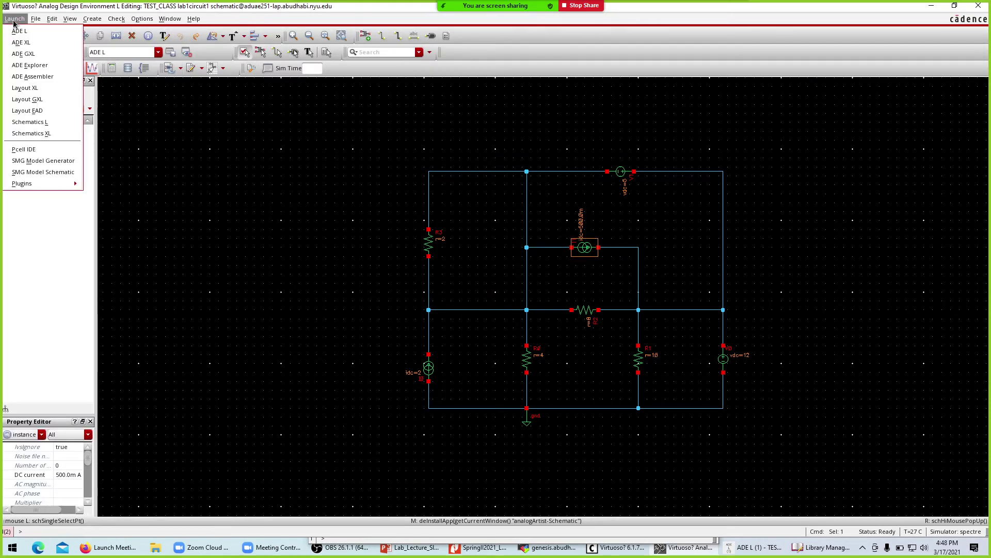
left_click(24, 47)
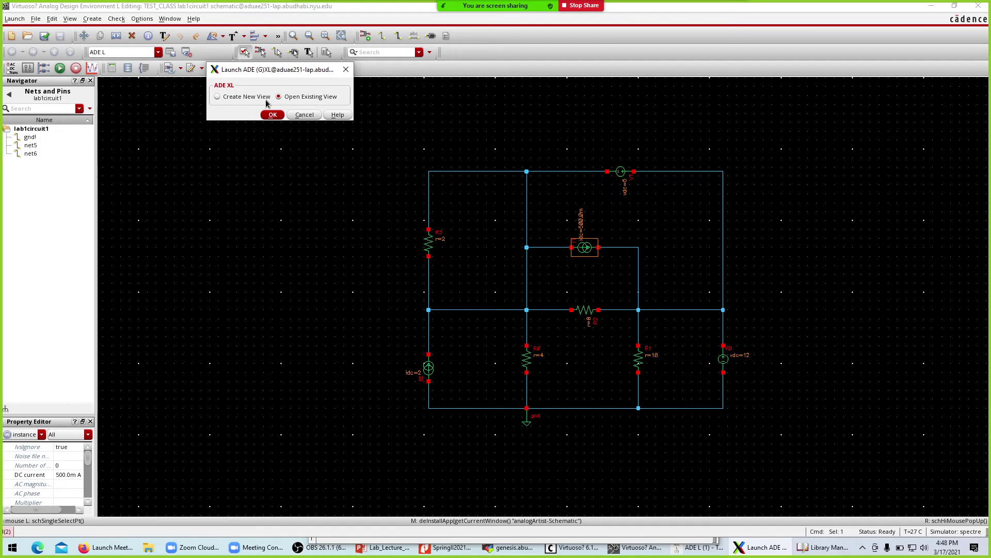
left_click(223, 99)
left_click(271, 115)
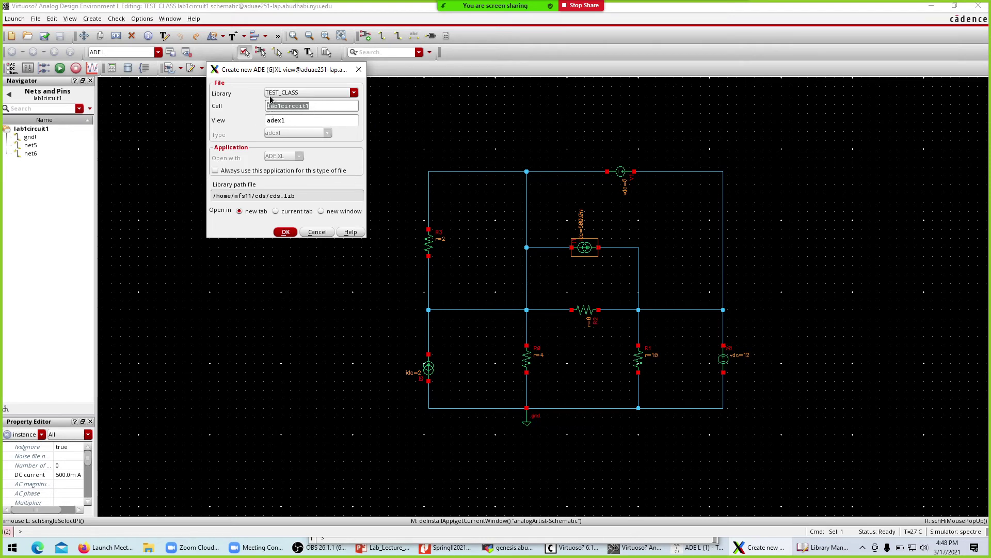
left_click(283, 232)
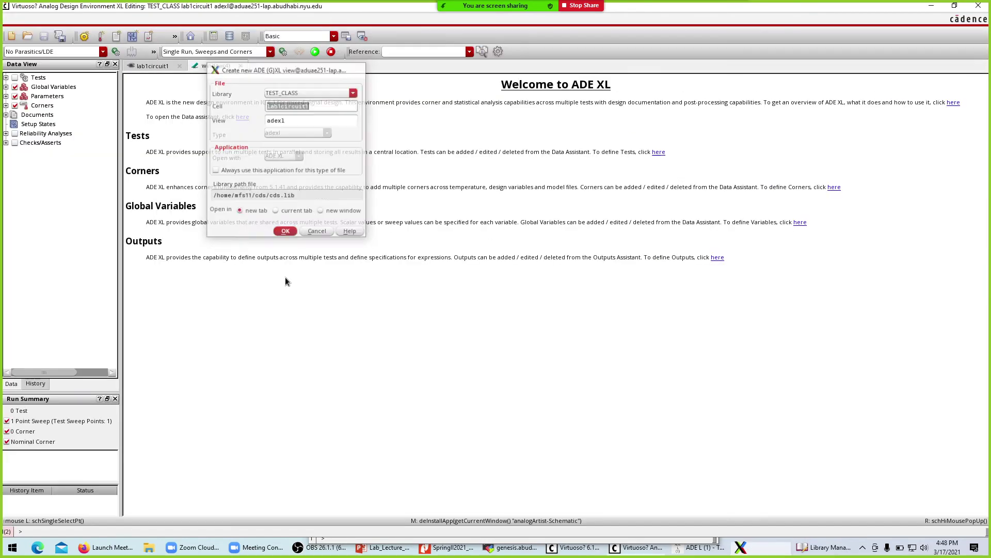
Add an ADE XL test using the lab1circuit1 schematic as its design.
left_click(658, 153)
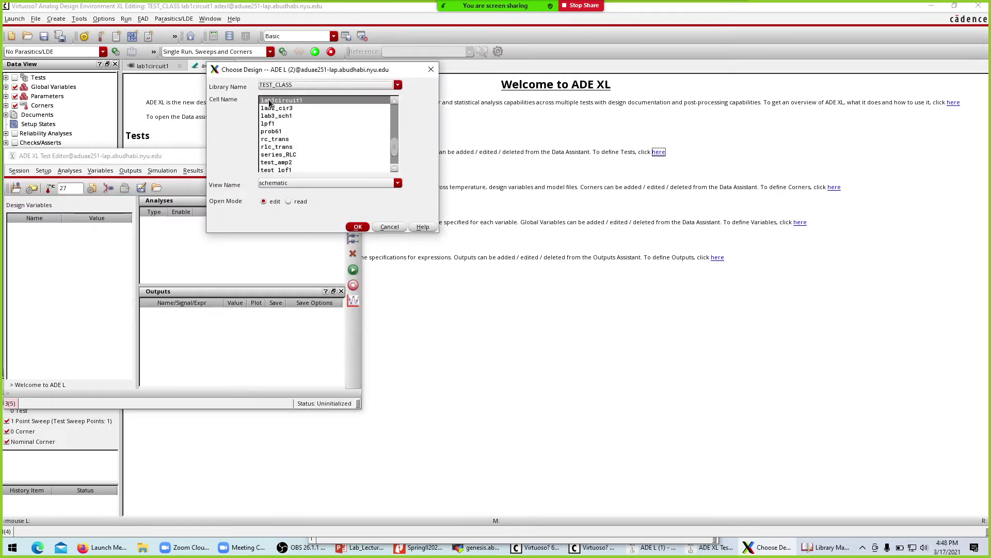
left_click(358, 227)
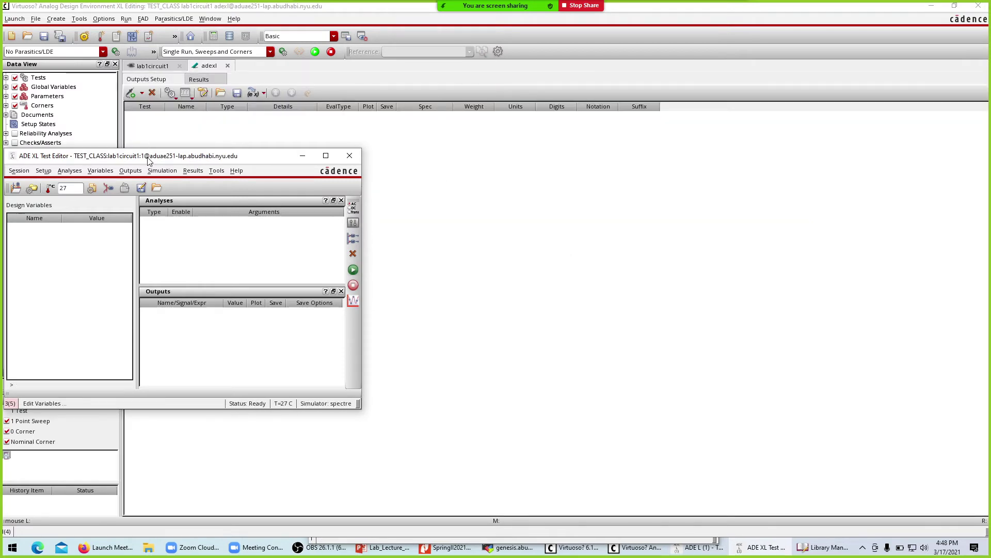
left_click_drag(148, 161, 259, 158)
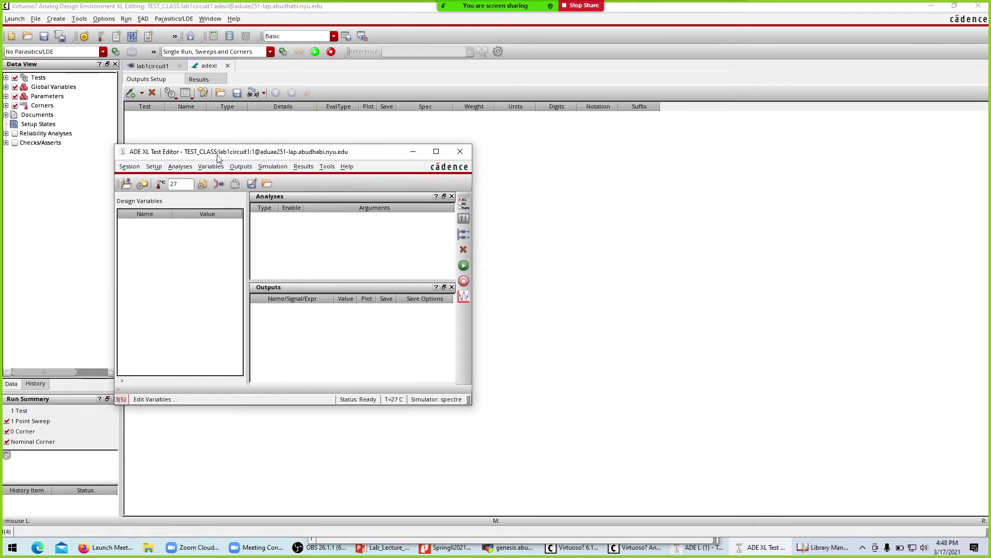
Enable Run with 64-Bit Binary in the test's simulation environment.
left_click(153, 166)
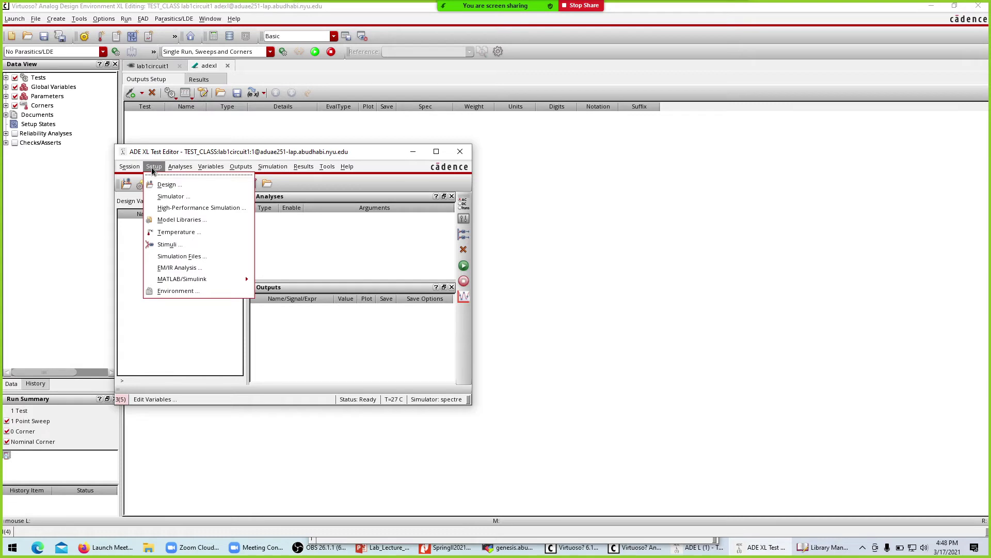
left_click(185, 292)
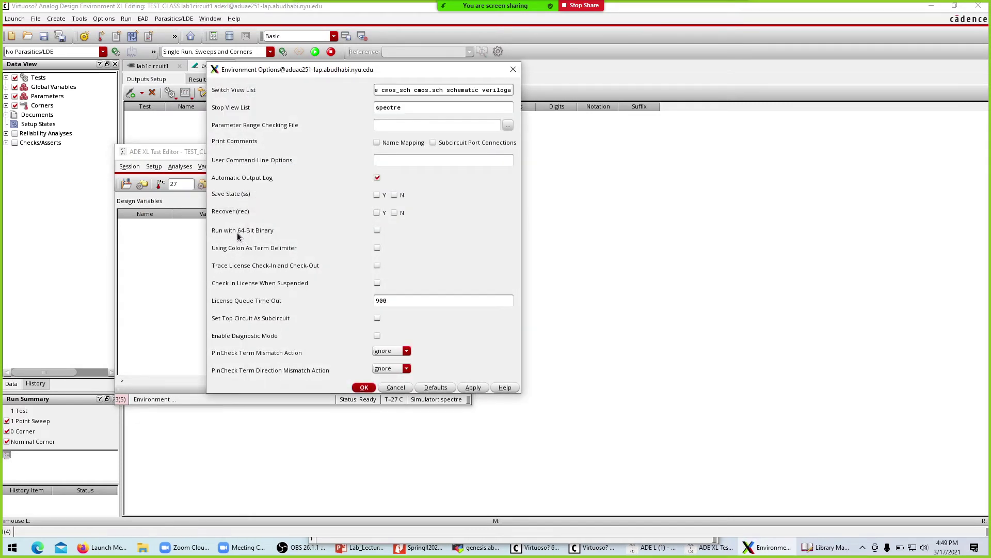
left_click(237, 235)
left_click(363, 388)
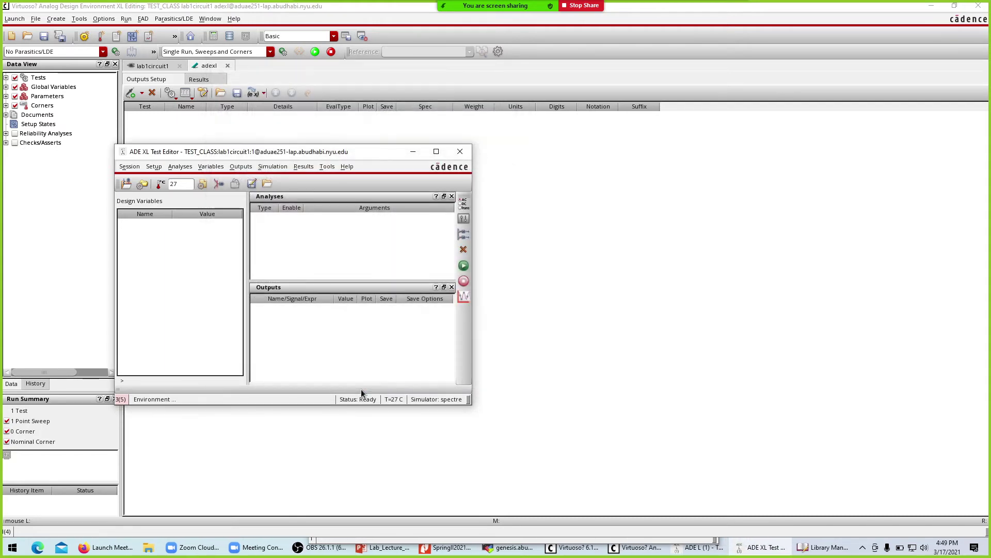
Add a dc analysis that saves the DC operating point.
left_click(464, 205)
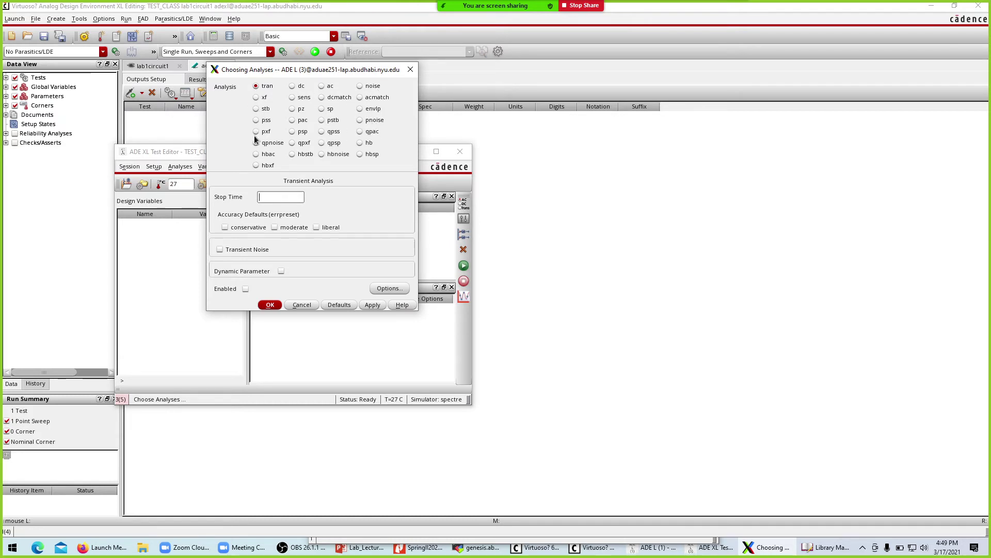
left_click(293, 86)
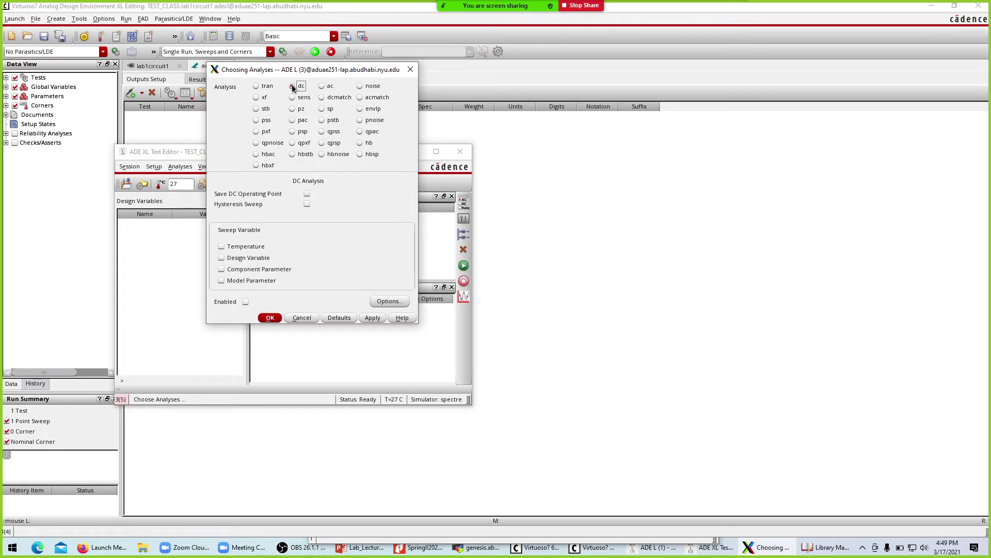
left_click(307, 195)
left_click(269, 318)
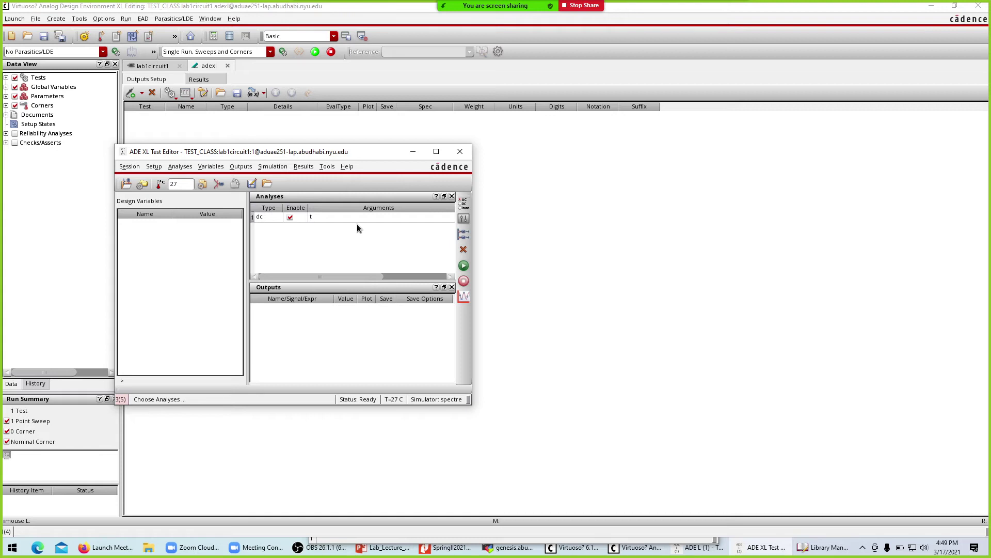
Open the design variables and output setup dialogs, closing both without changes.
left_click(462, 218)
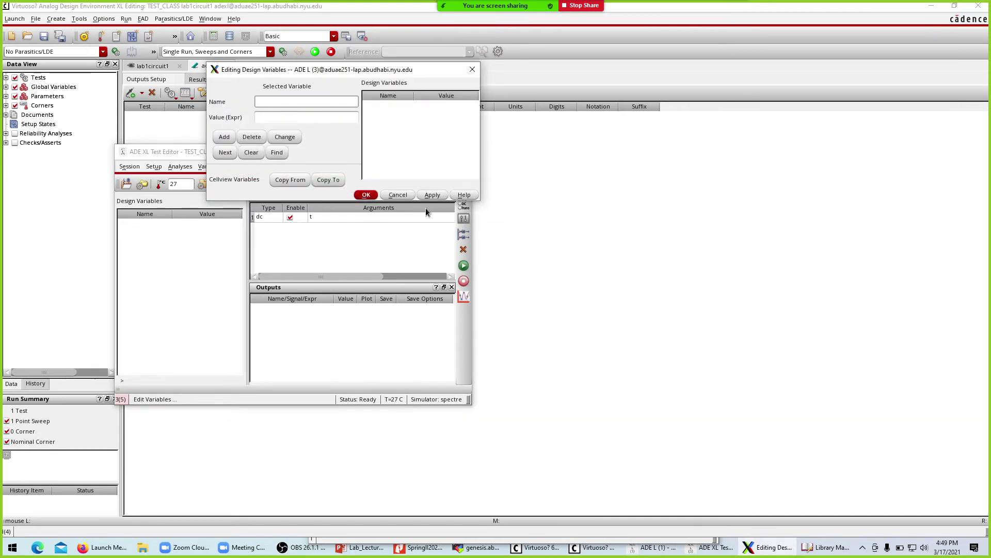
left_click(399, 195)
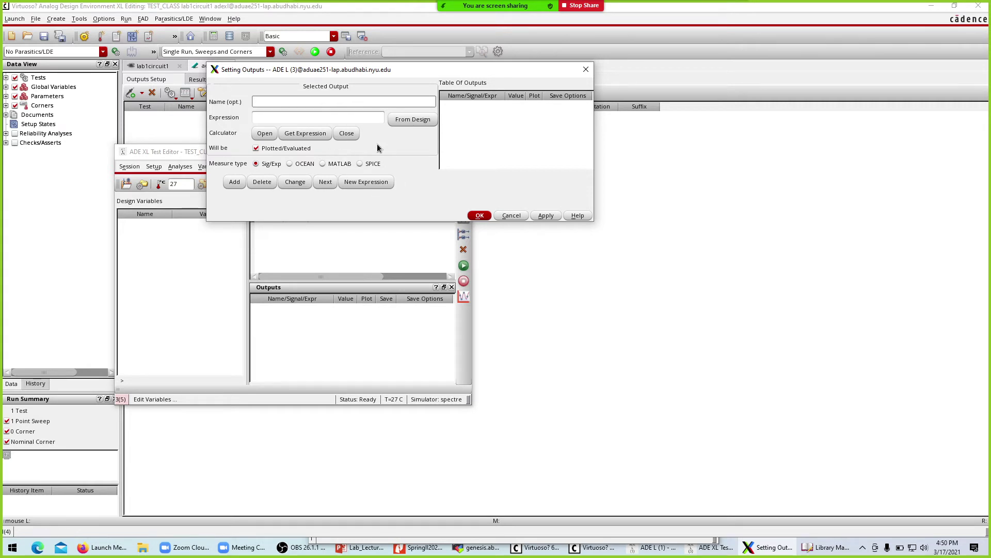
left_click(511, 216)
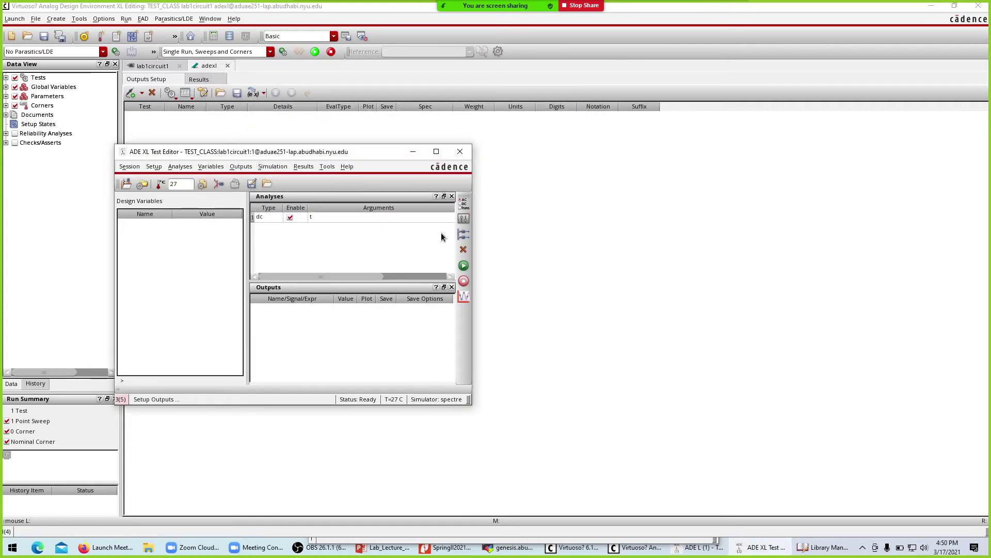
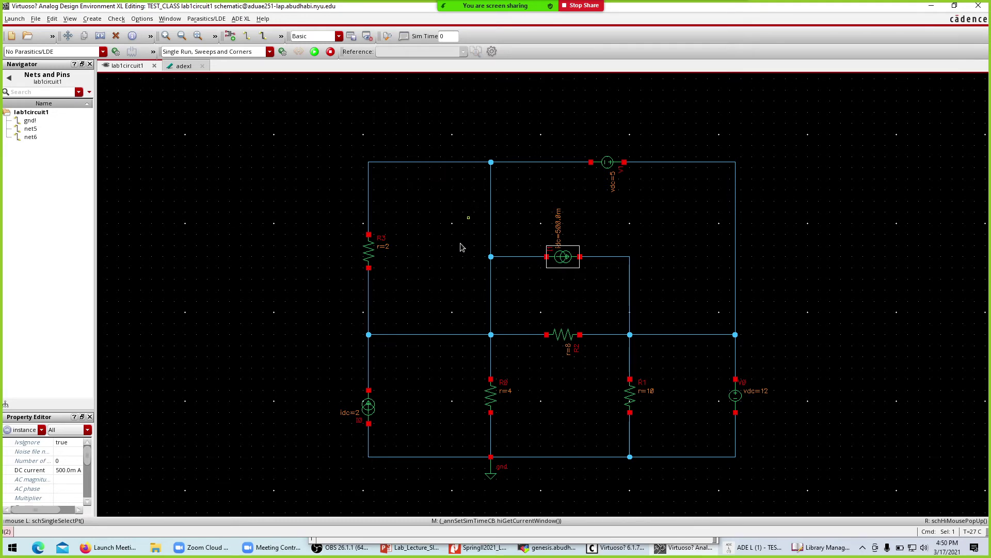
Label the node above the 4-ohm resistor v1 and the node above the 10-ohm resistor v2 (rotated 90°).
key("l")
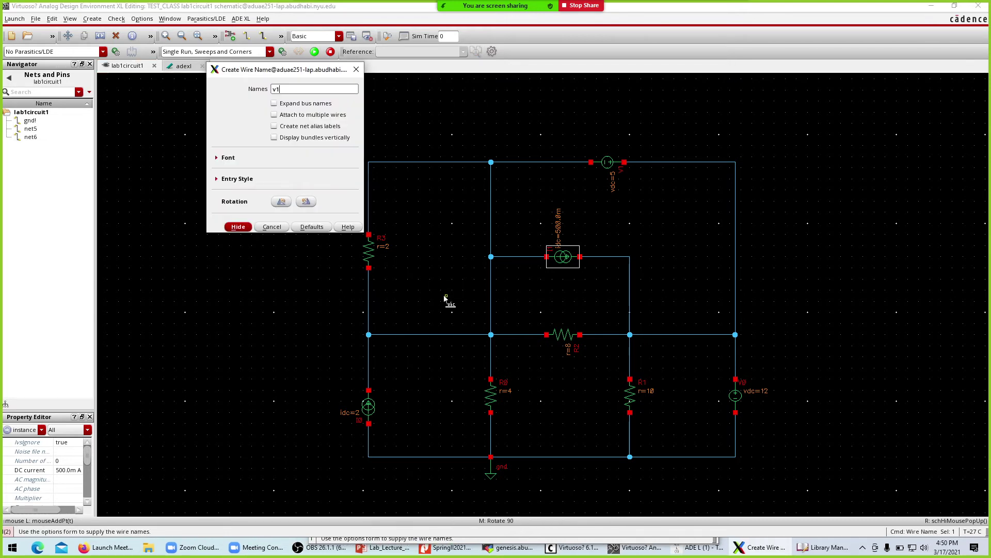
left_click(239, 229)
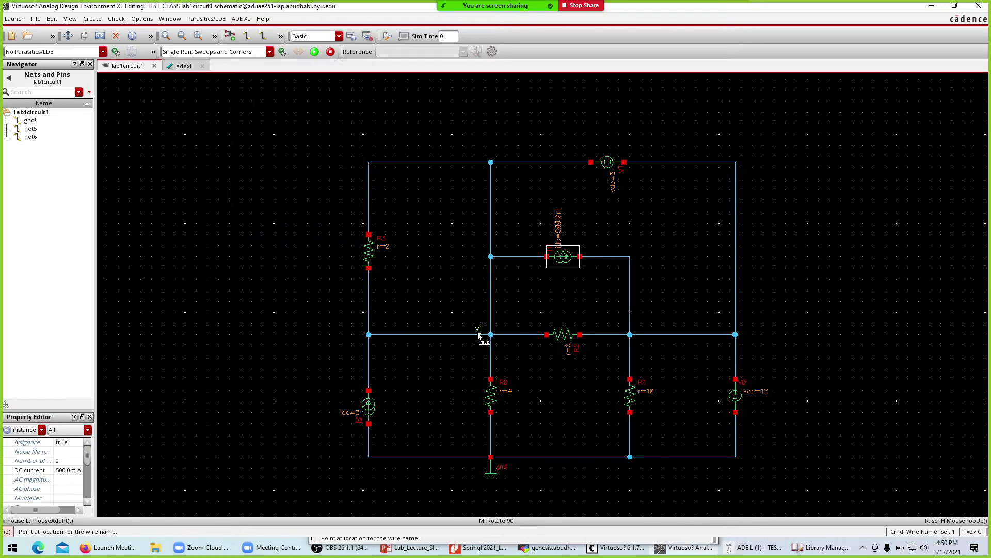
left_click(480, 334)
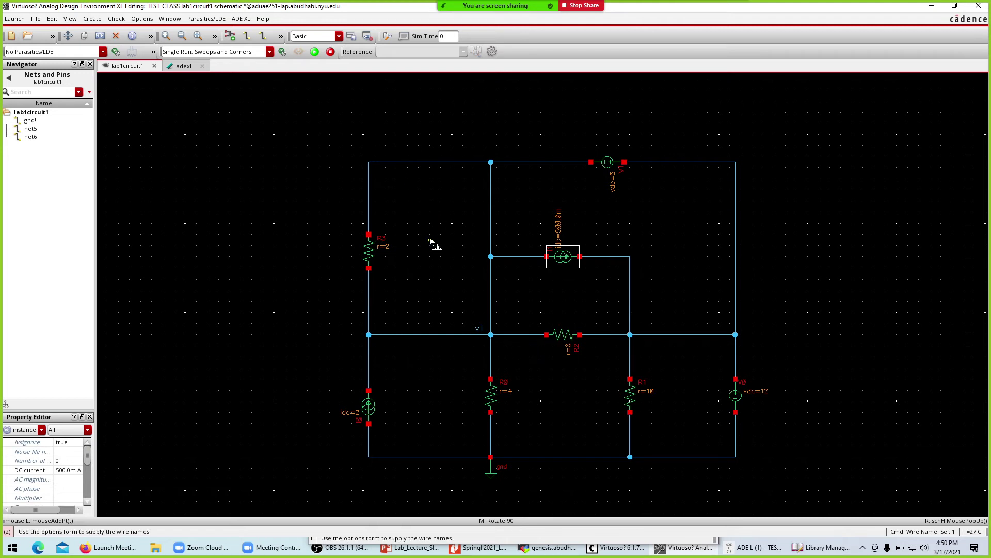
type("v2")
left_click(238, 226)
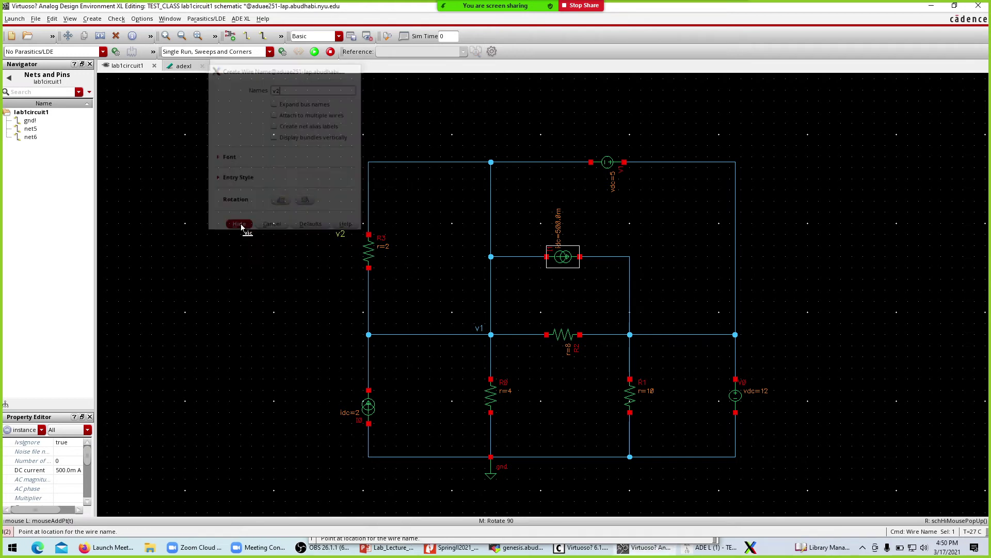
middle_click(633, 333)
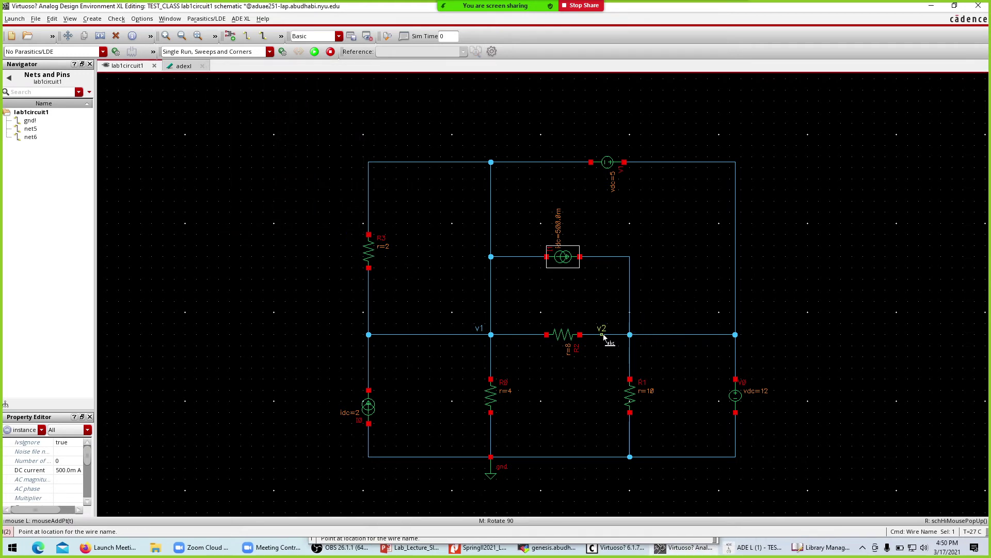
left_click(621, 334)
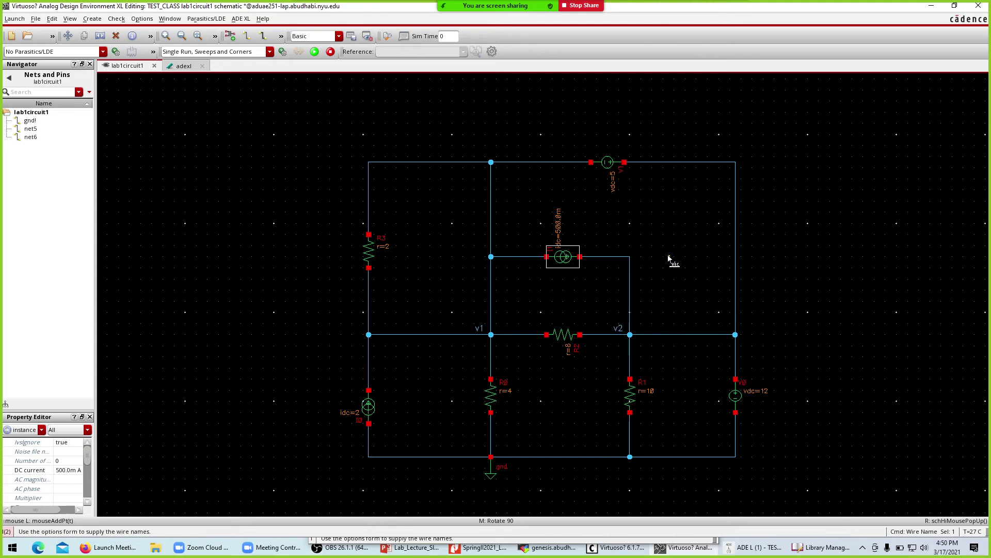
key("Escape")
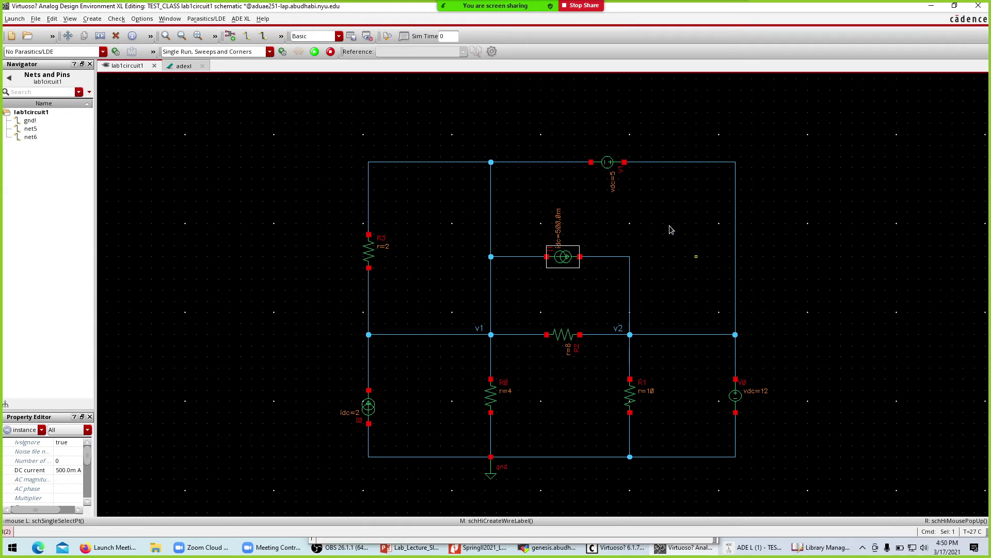
left_click(52, 37)
Check and save the labelled schematic, then run the lab1circuit1 dc simulation from ADE XL.
left_click(12, 52)
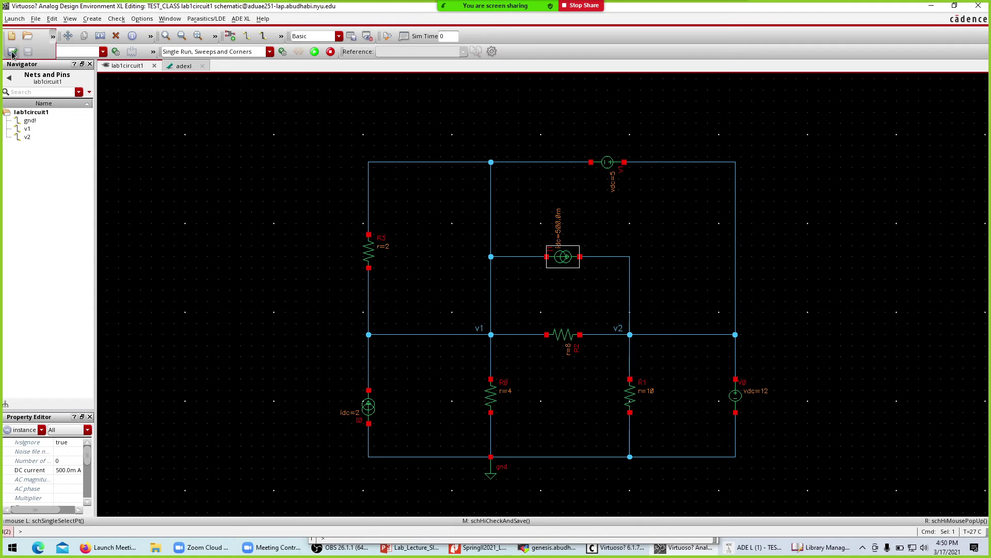
left_click(177, 67)
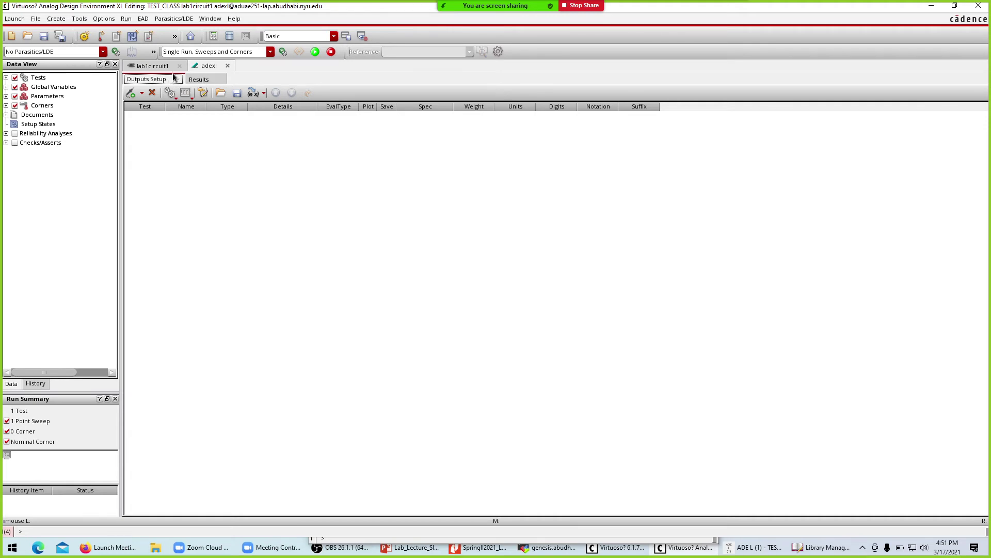
left_click(6, 78)
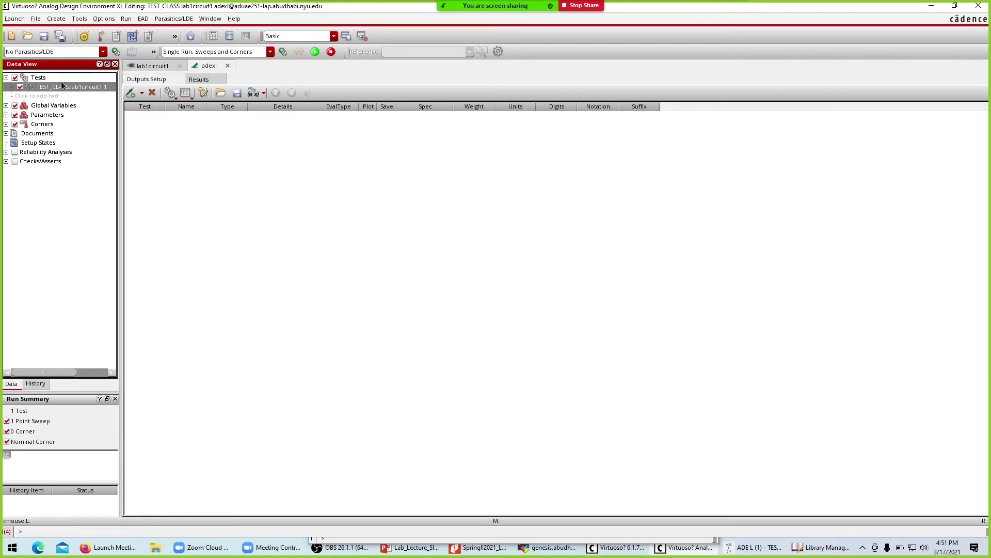
left_click(12, 87)
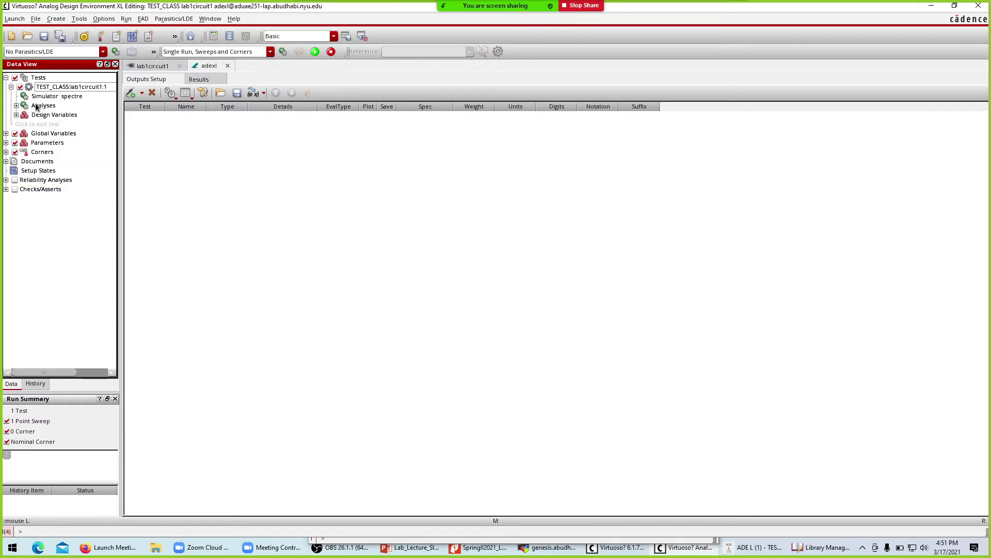
left_click(16, 116)
left_click(16, 106)
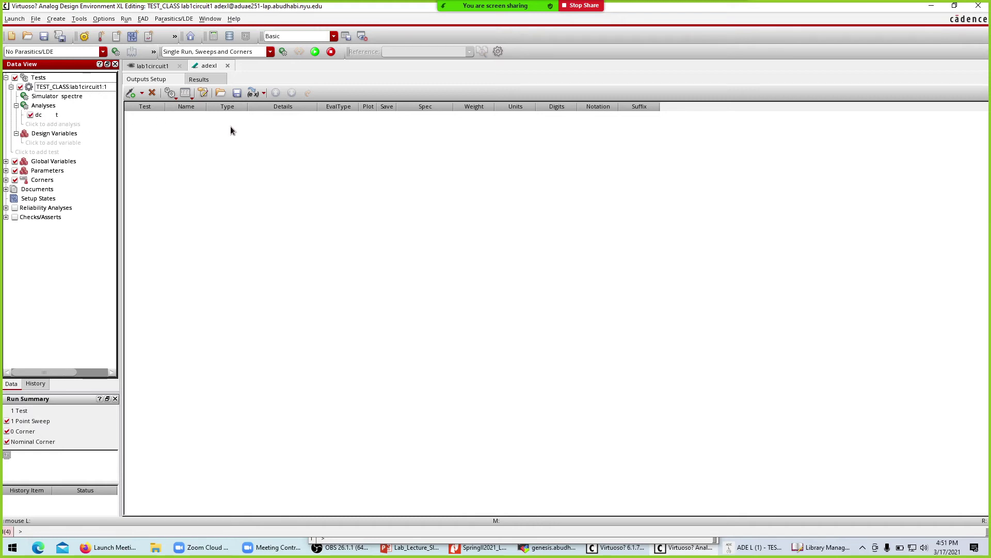
left_click(316, 53)
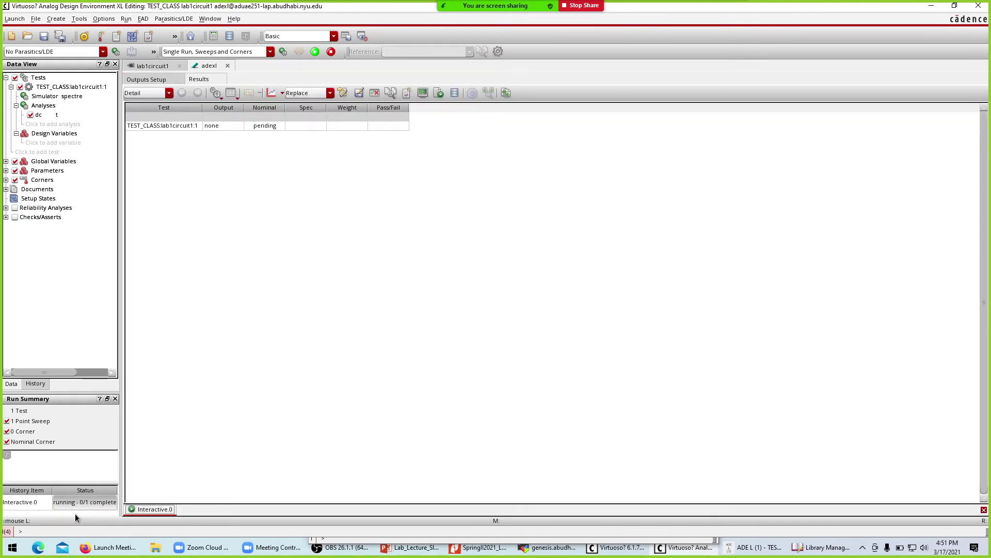
Review the Spectre log of the running simulation, then close it once the run finishes.
left_click(97, 507)
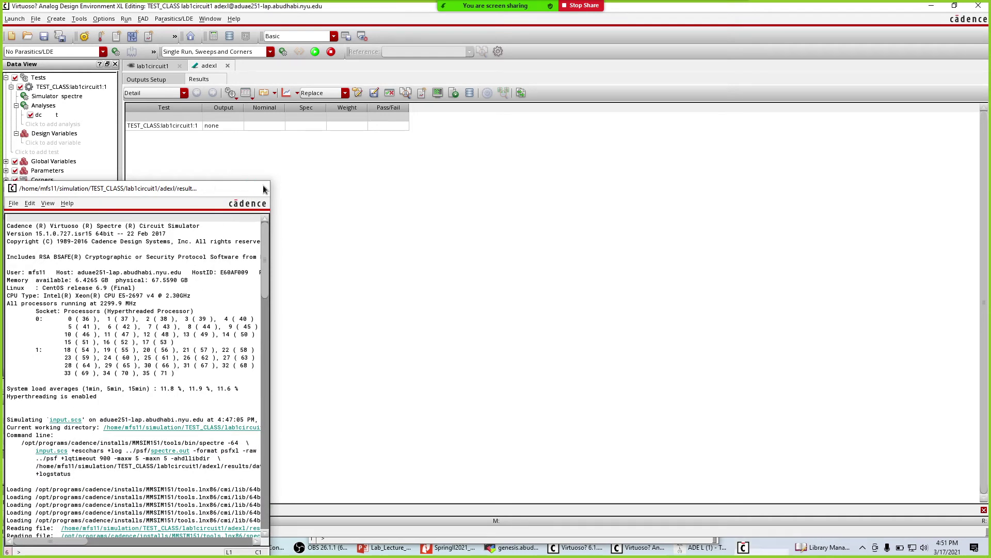
left_click(262, 188)
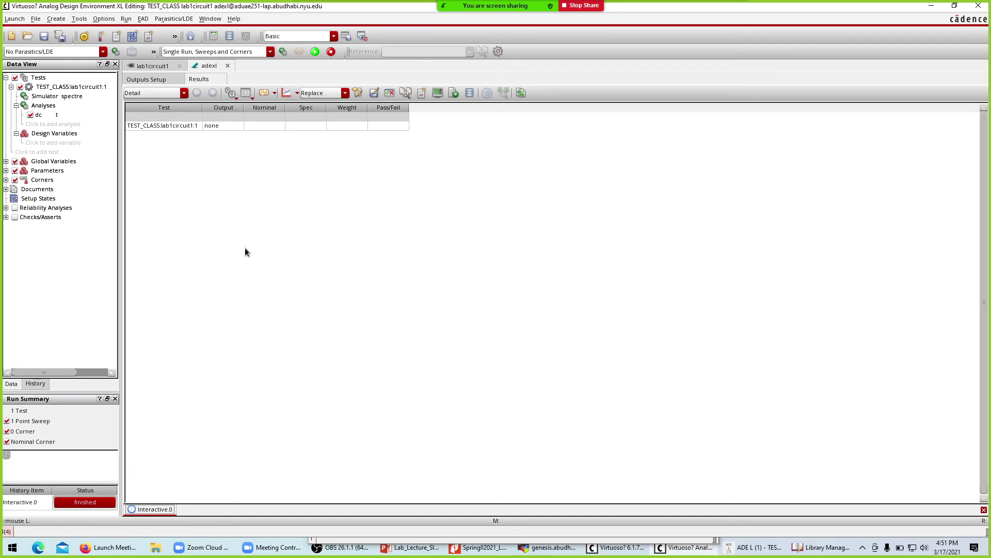
Annotate DC node voltages onto the schematic (7 at v1, 12 at v2, 0 at ground) and fit the circuit in view.
right_click(192, 131)
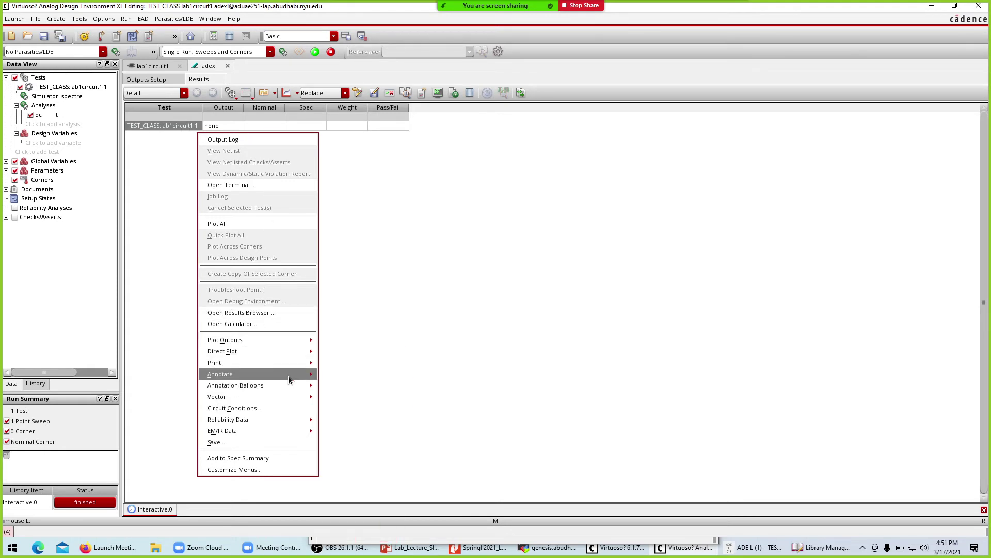
mouse_move(288, 377)
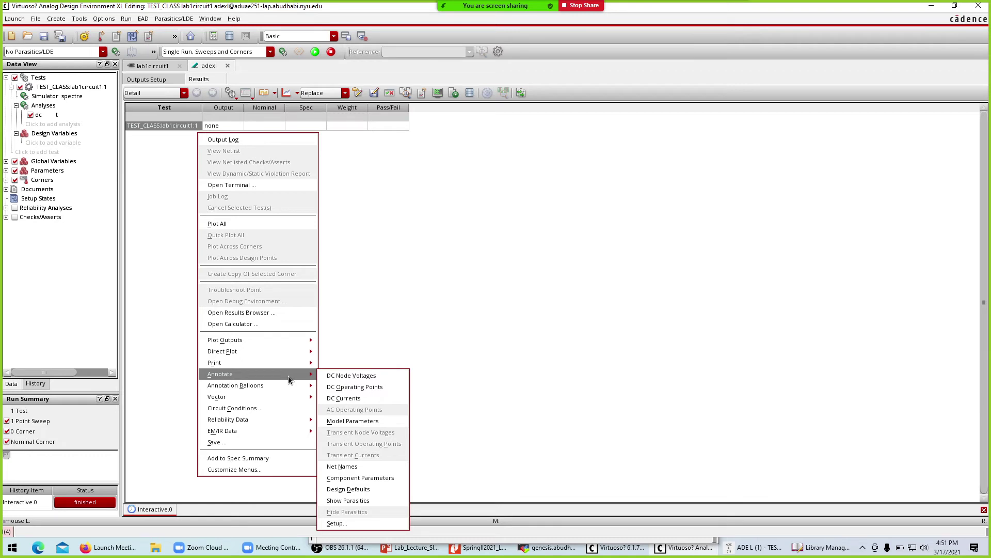
left_click(378, 376)
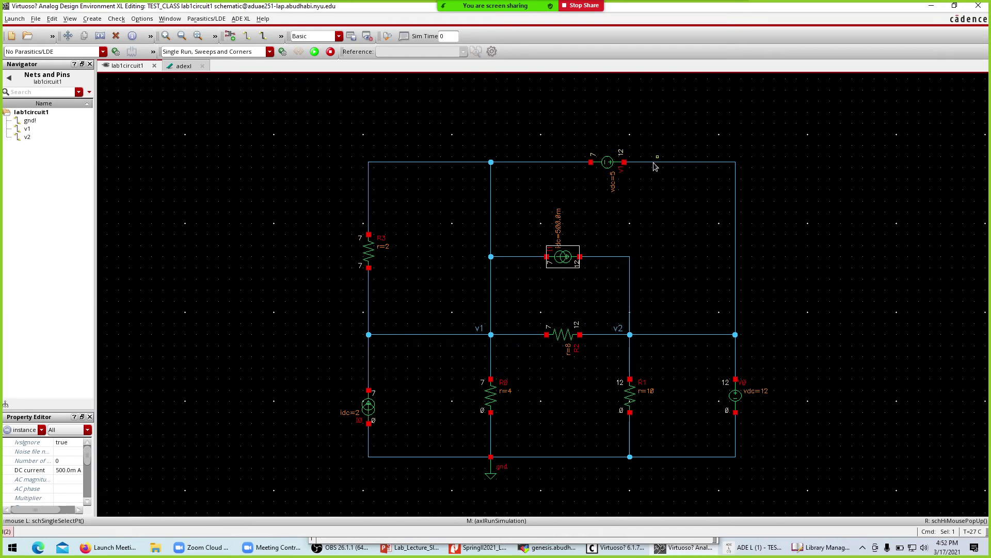
left_click(791, 157)
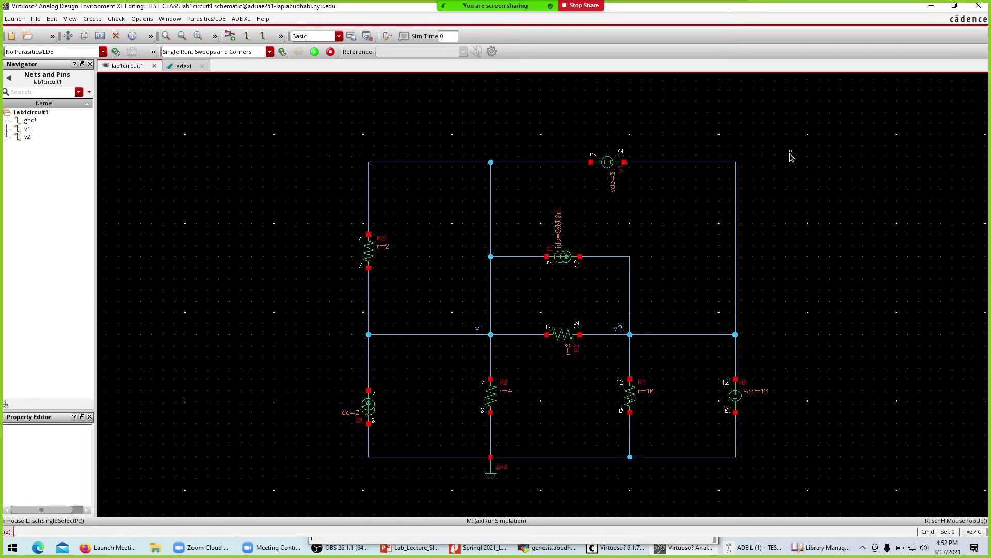
key("f")
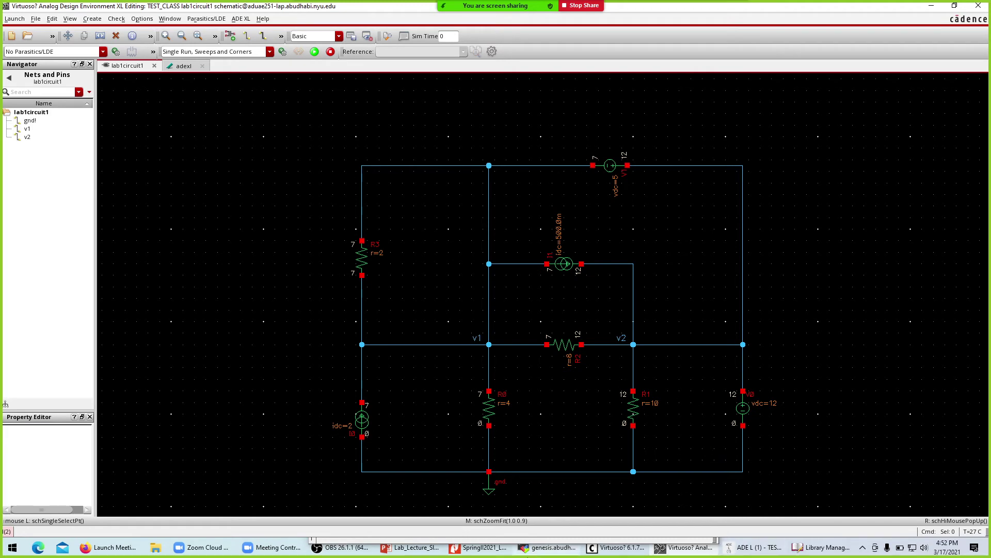
left_click(411, 548)
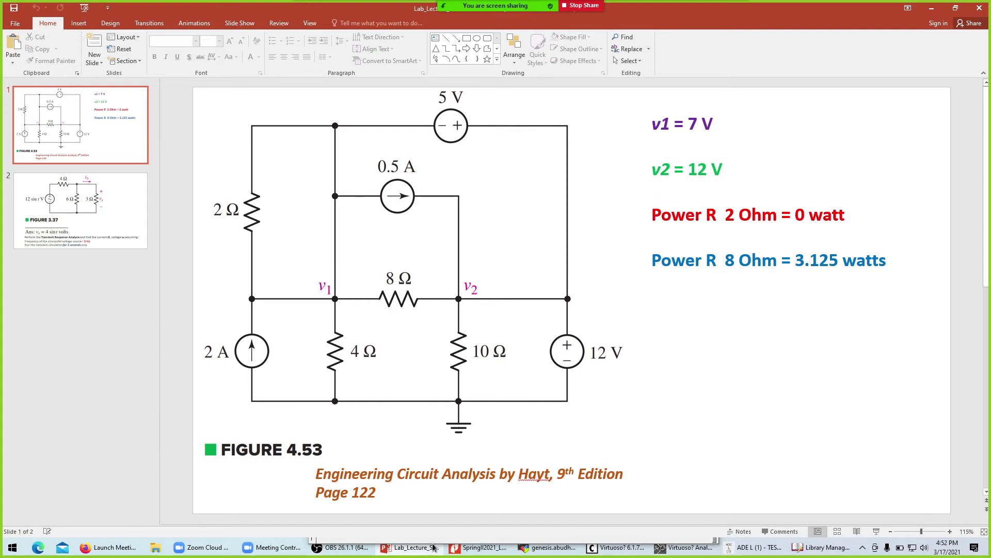
left_click(669, 547)
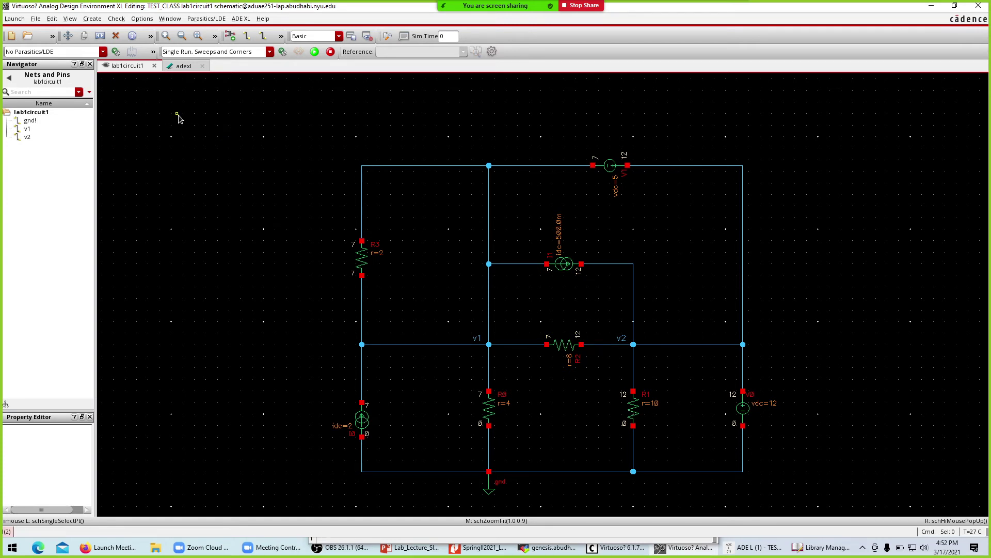
Annotate the schematic with DC operating points, e.g. i=1.75 and pwr=12.25 on R0.
left_click(172, 69)
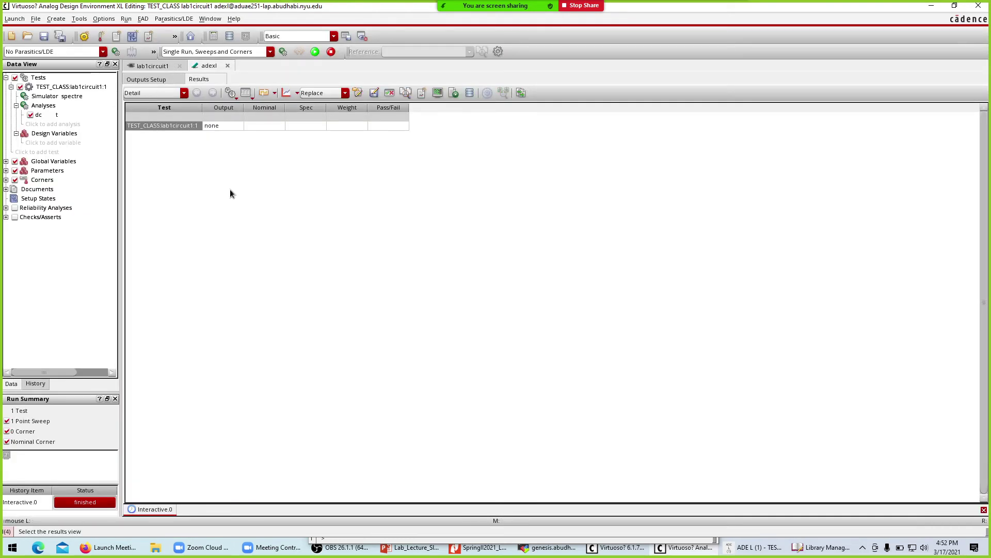
right_click(191, 127)
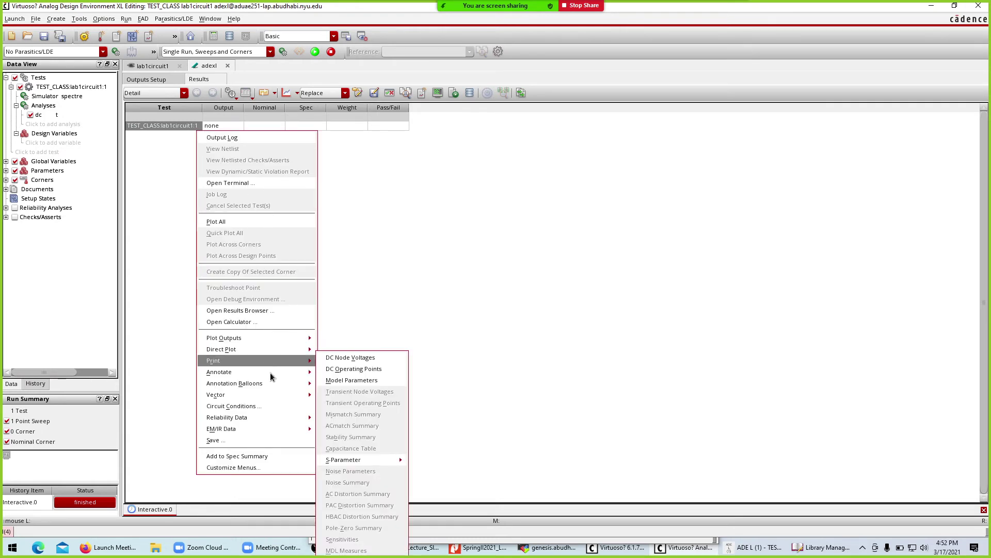
mouse_move(271, 373)
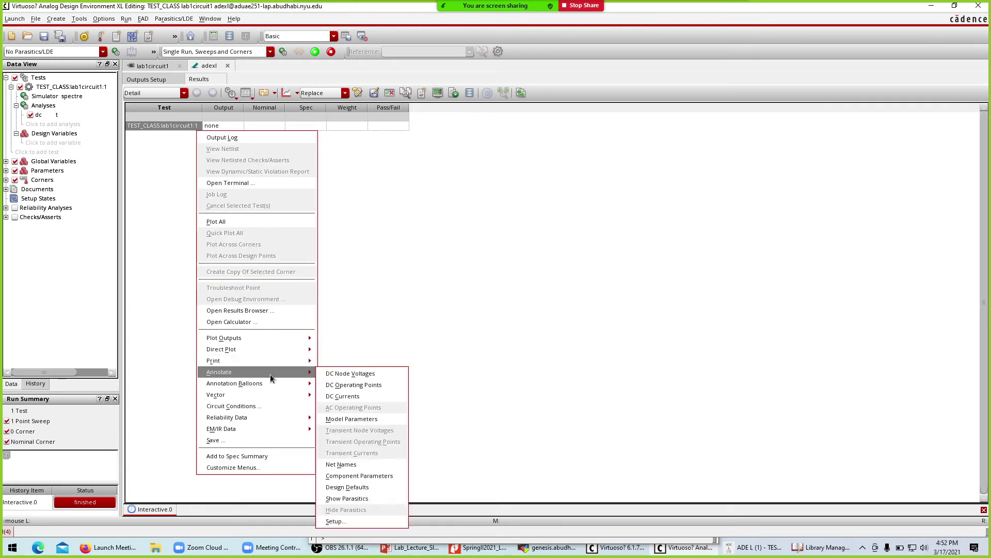
left_click(375, 388)
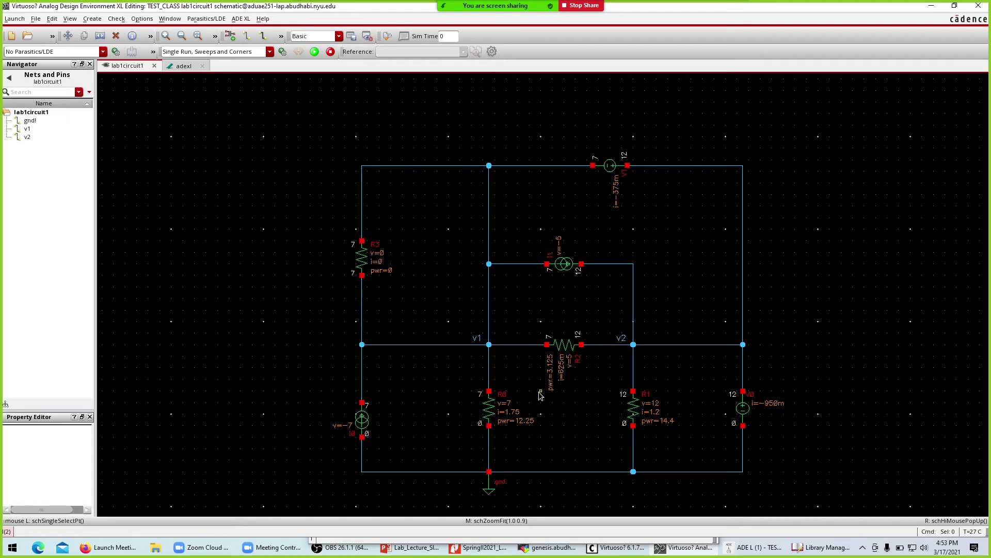
scroll(560, 409, "up", 5, "ctrl")
scroll(545, 306, "down", 2, "ctrl")
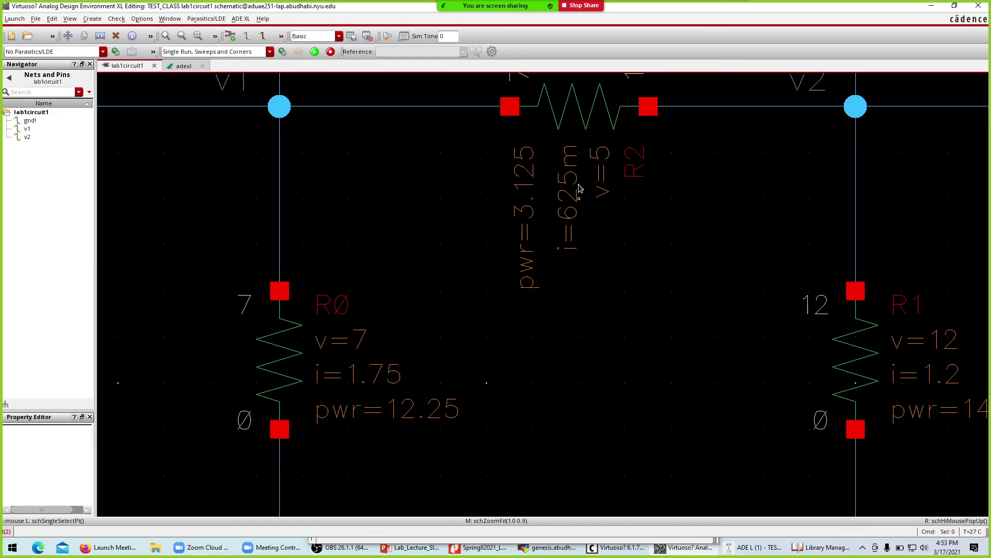
scroll(614, 183, "up", 2, "ctrl")
scroll(616, 182, "down", 2, "ctrl")
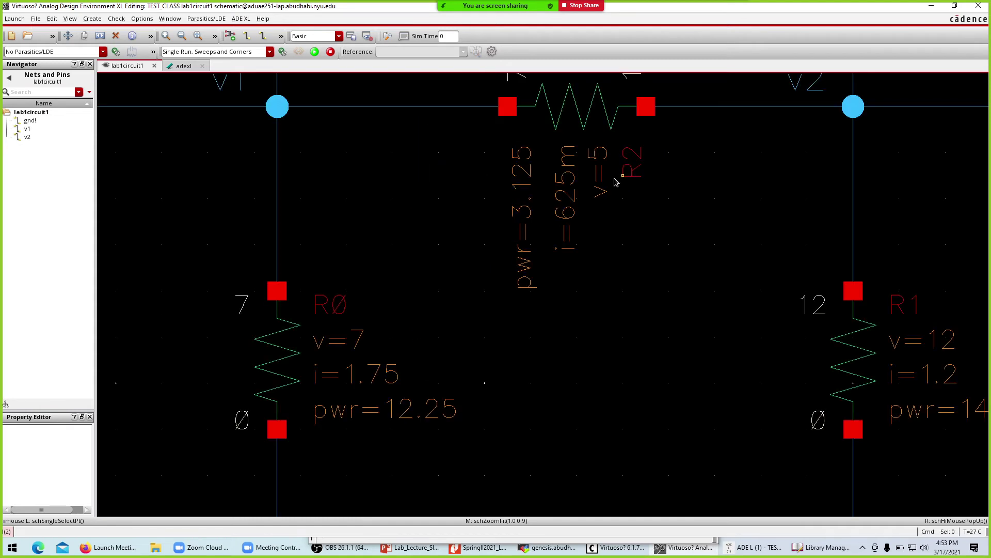
scroll(614, 182, "down", 2, "ctrl")
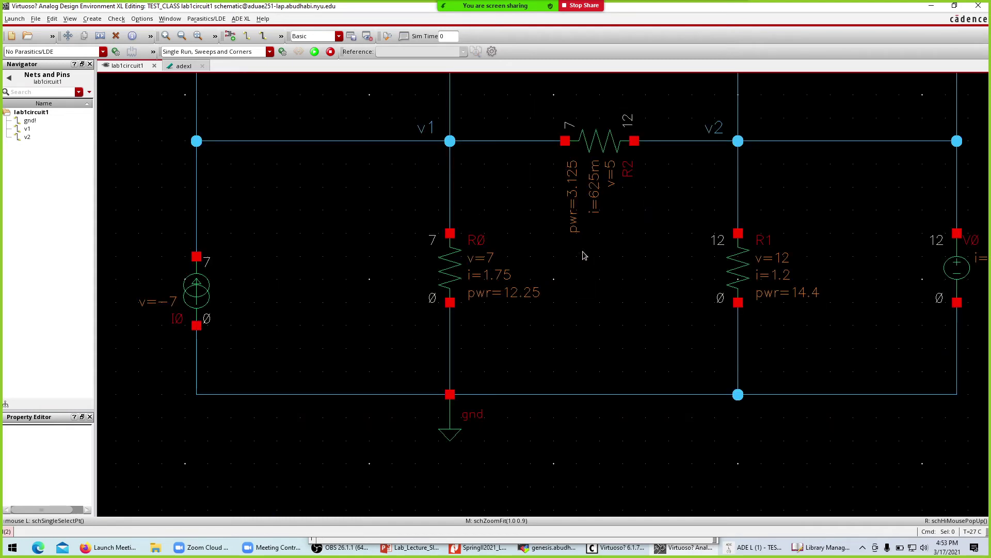
scroll(500, 221, "down", 2, "ctrl")
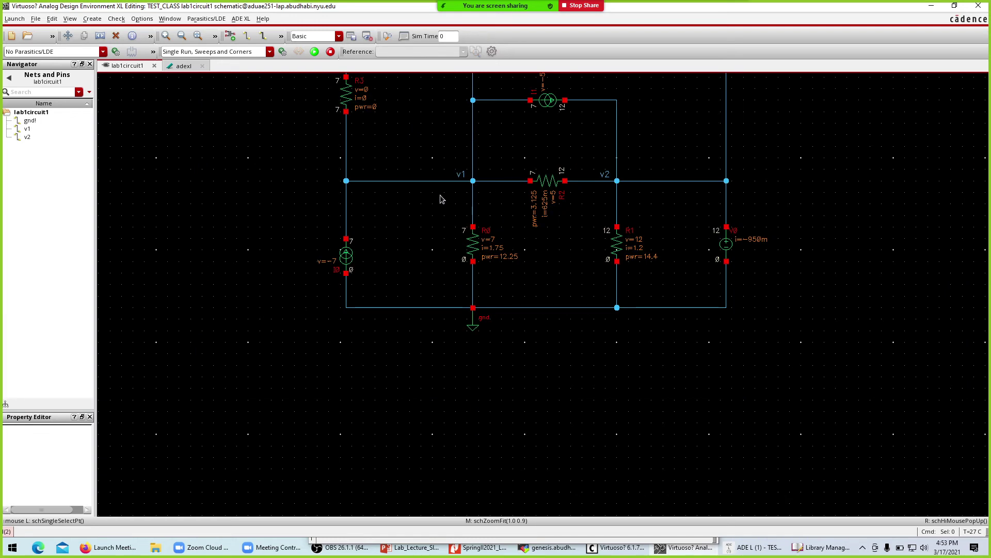
scroll(385, 78, "up", 2, "ctrl")
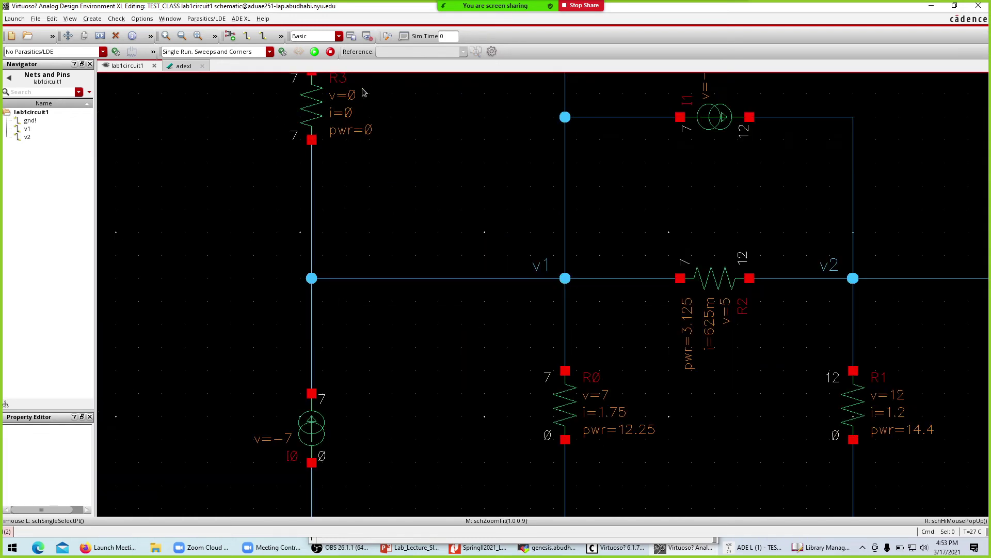
key("f")
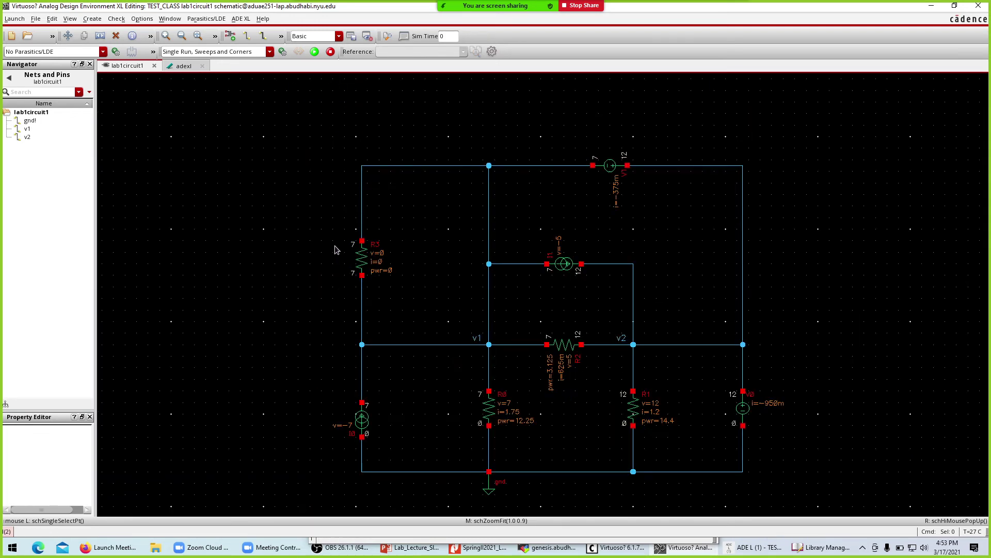
scroll(355, 273, "up", 2, "ctrl")
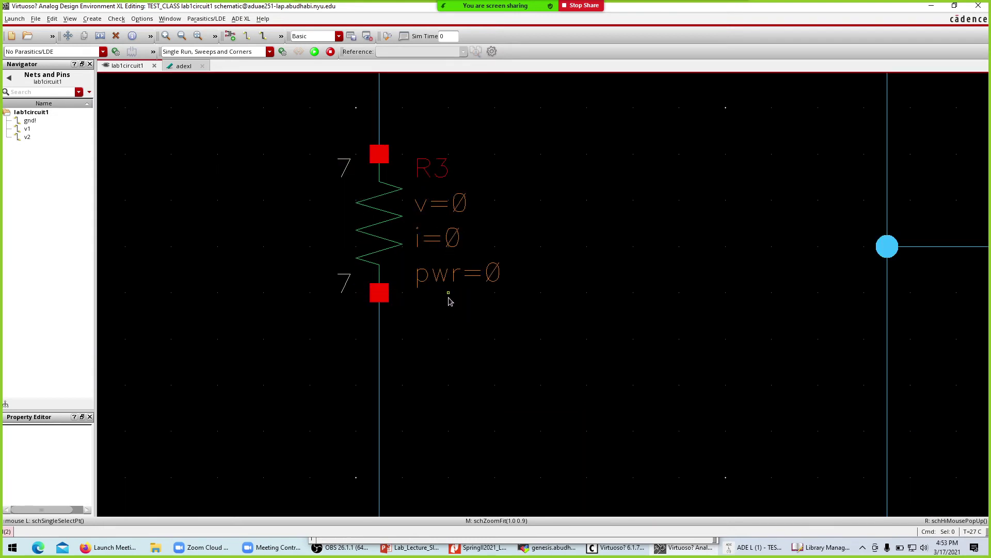
scroll(444, 293, "down", 3, "ctrl")
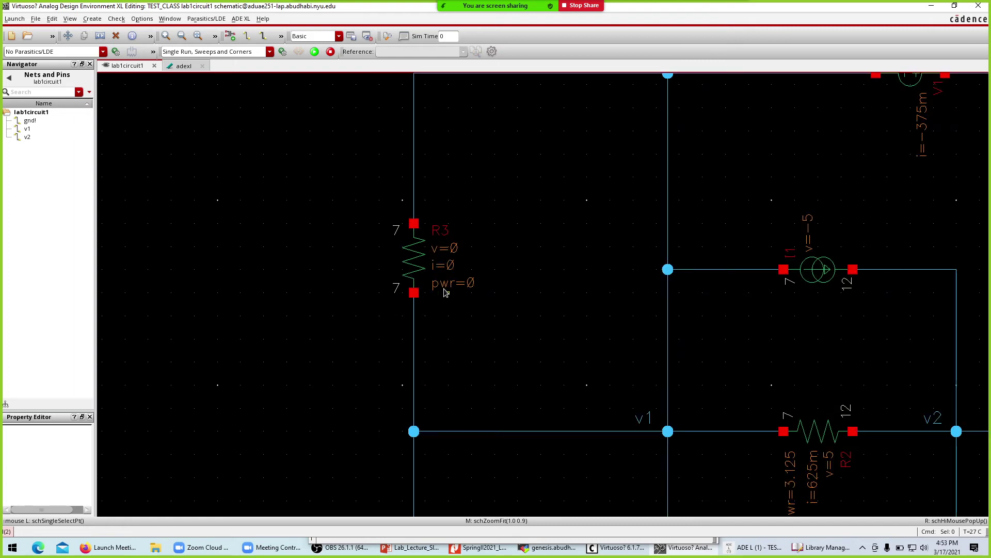
key("f")
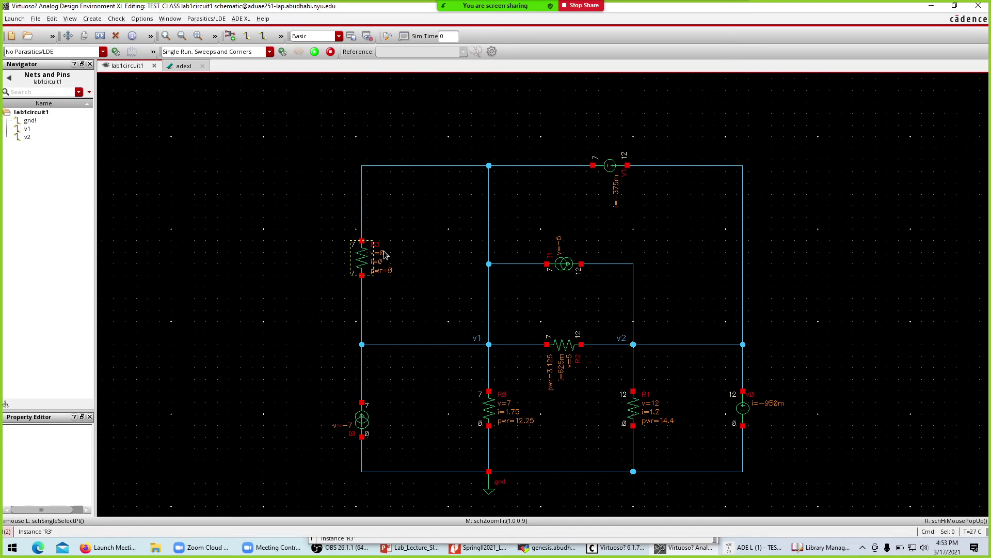
Return to the ADE XL Results view showing the finished lab1circuit1 interactive run.
left_click(15, 19)
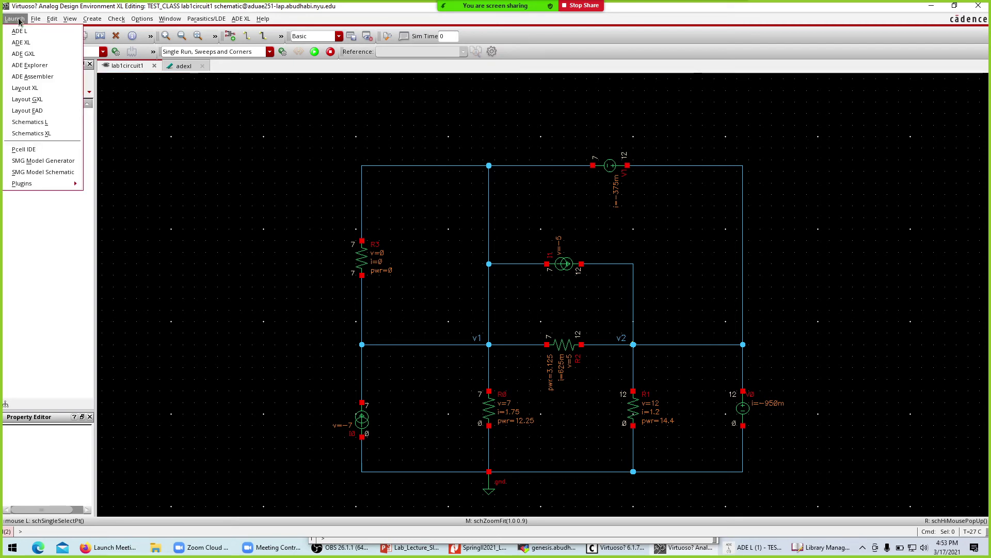
left_click(172, 73)
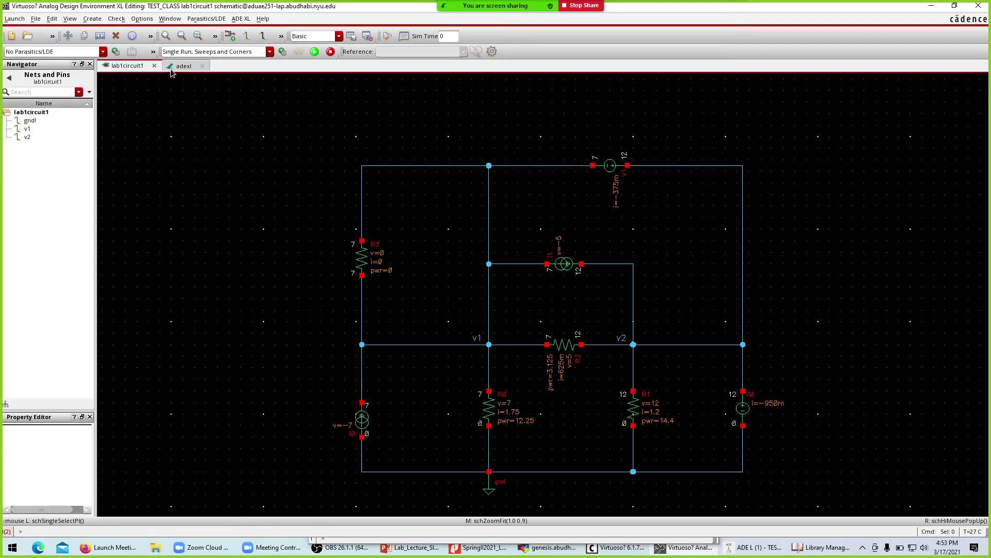
left_click(178, 67)
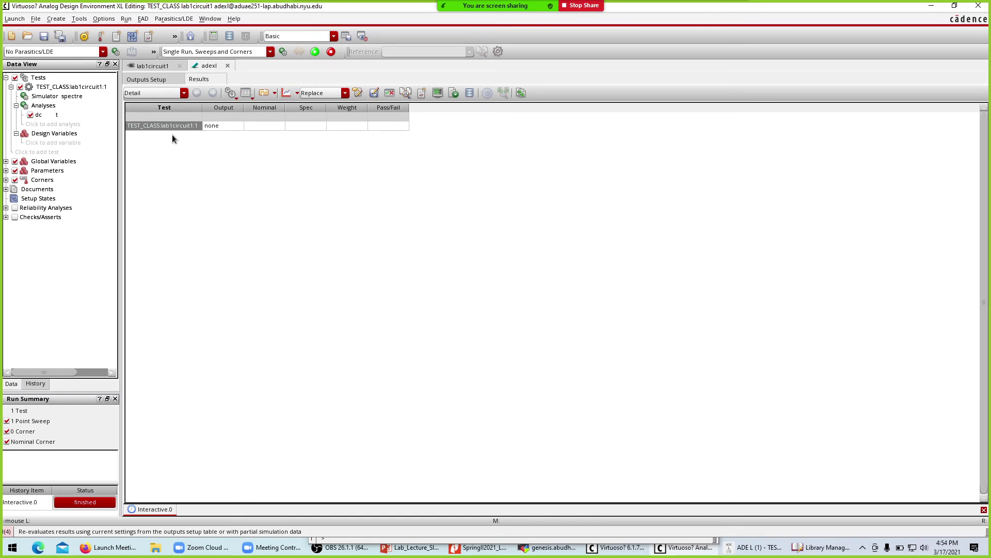
Switch back to the annotated lab1circuit1 schematic showing R1 at v=12, i=1.2, pwr=14.4.
right_click(199, 125)
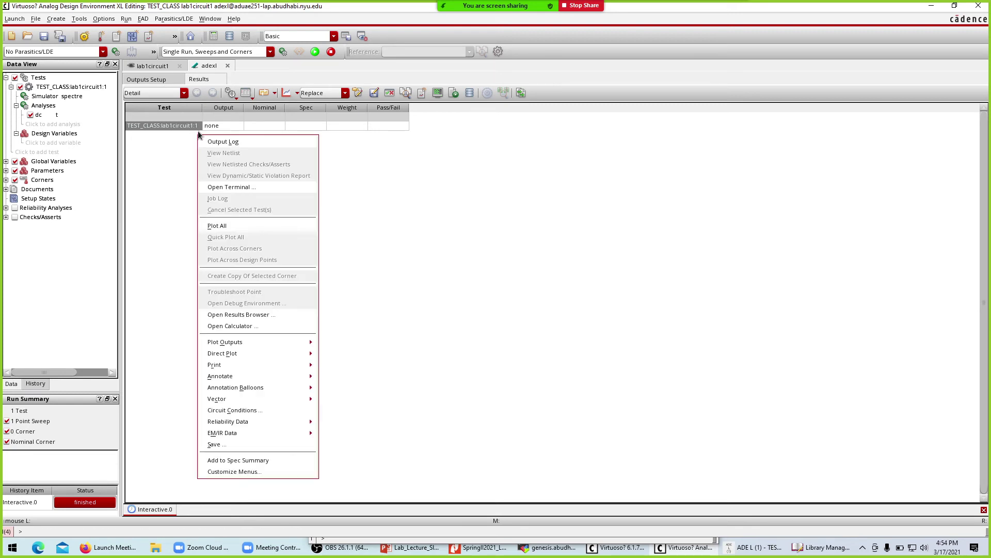
mouse_move(269, 388)
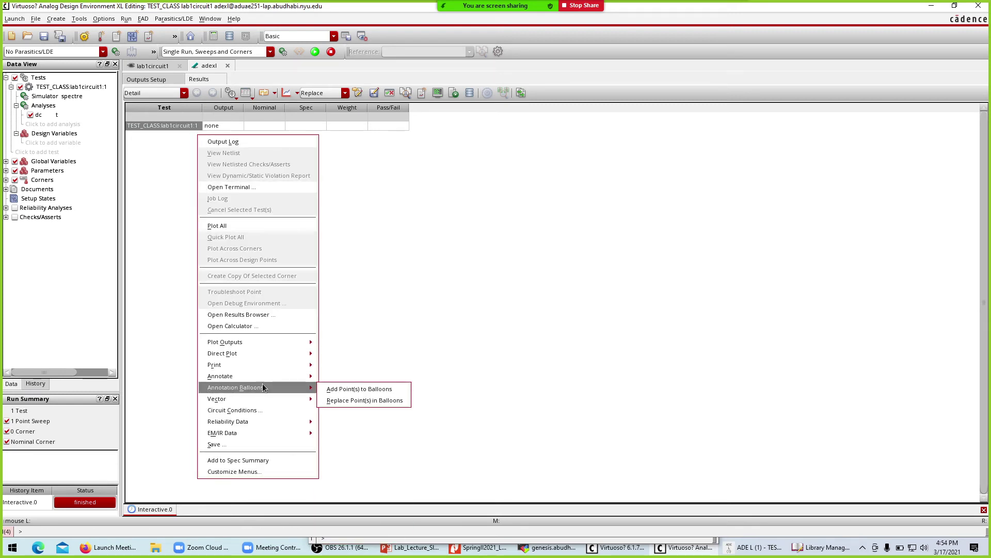
left_click(463, 324)
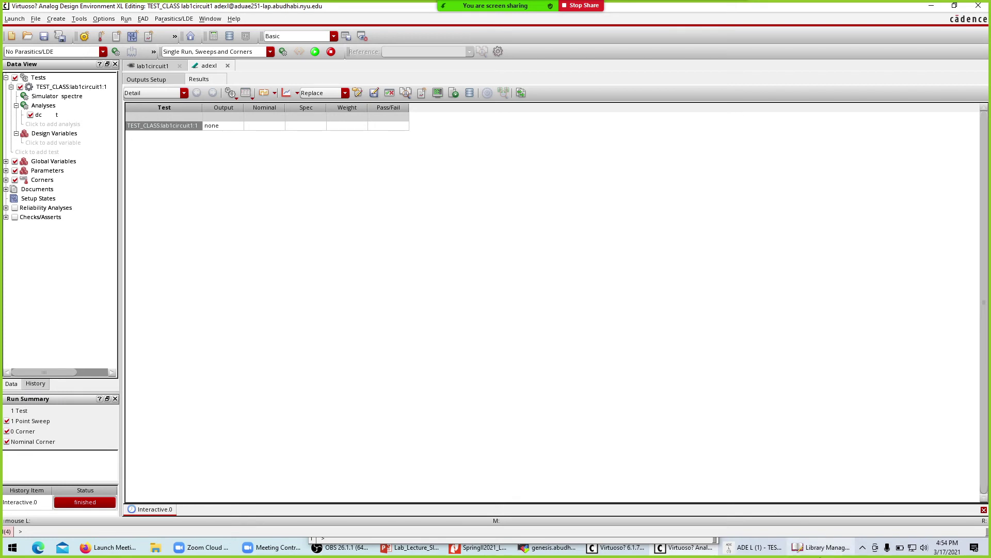
left_click(755, 552)
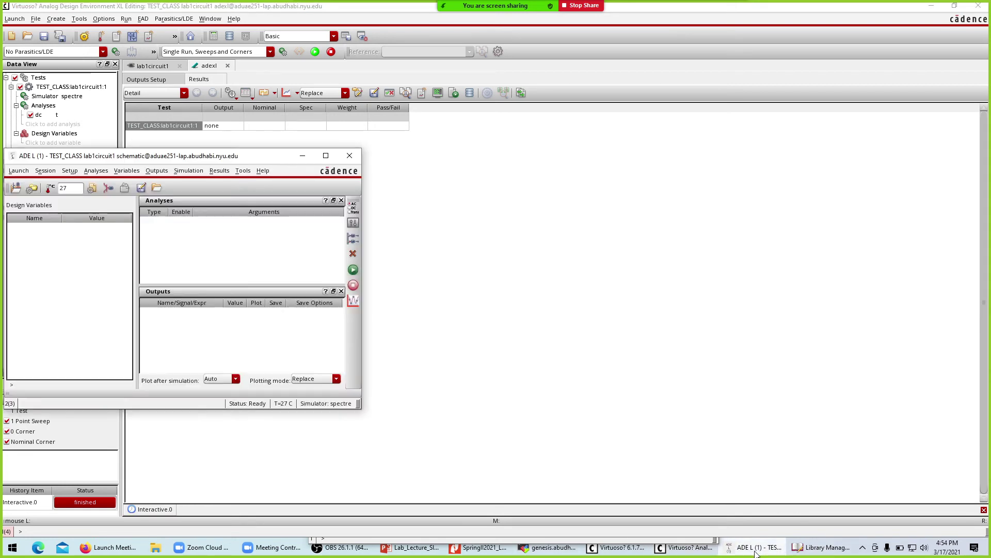
left_click(669, 551)
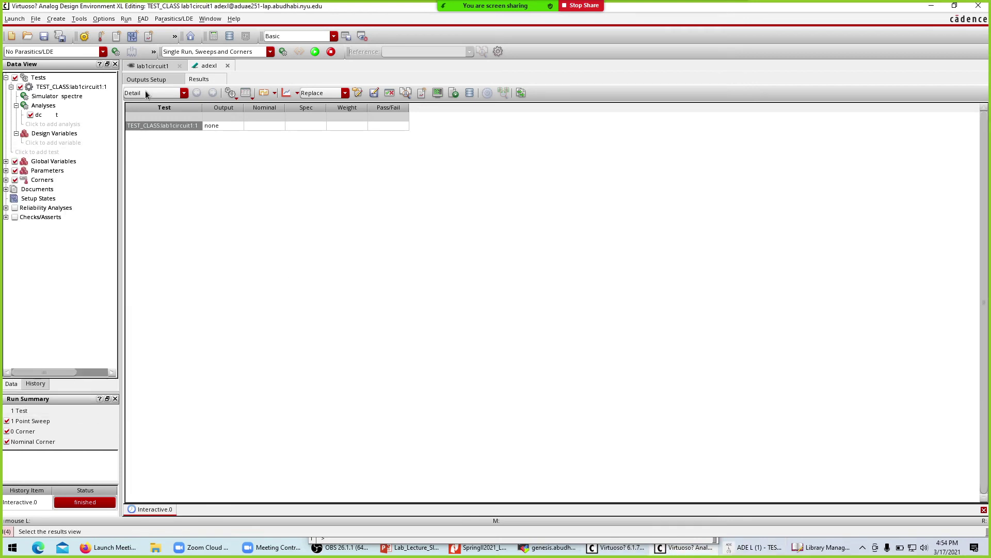
left_click(155, 66)
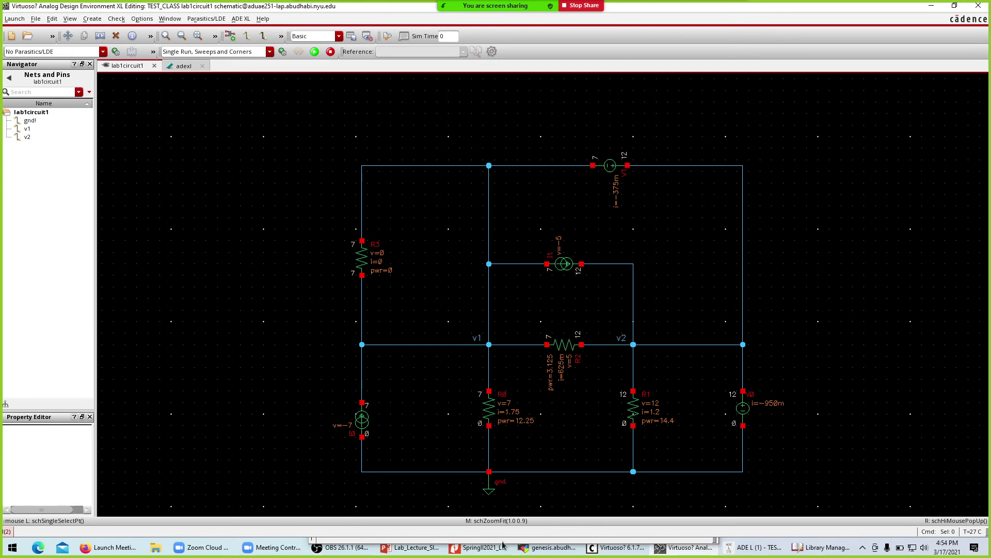
Create and select the folder Advcicuitspics in the MobaXterm remote home folder, then return to Virtuoso.
left_click(540, 548)
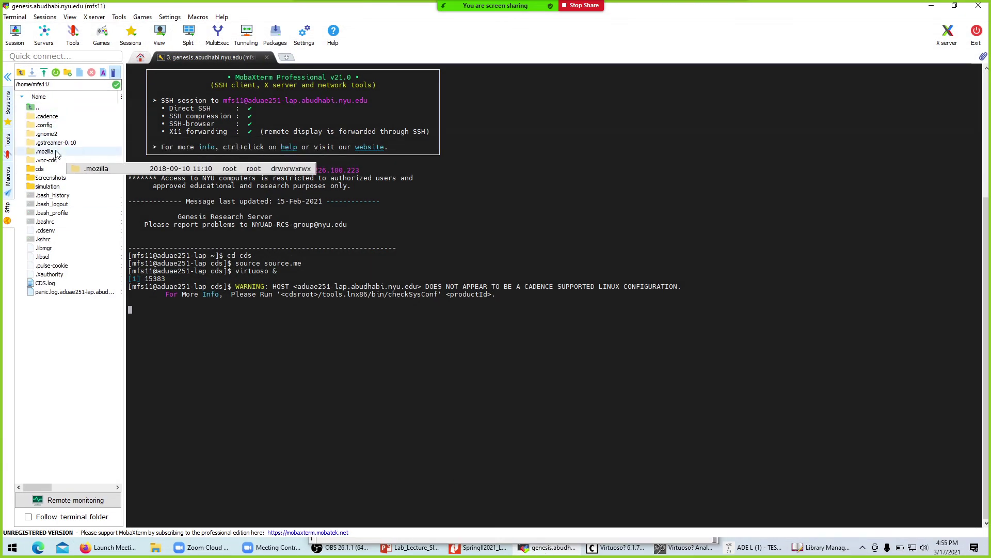
left_click(67, 73)
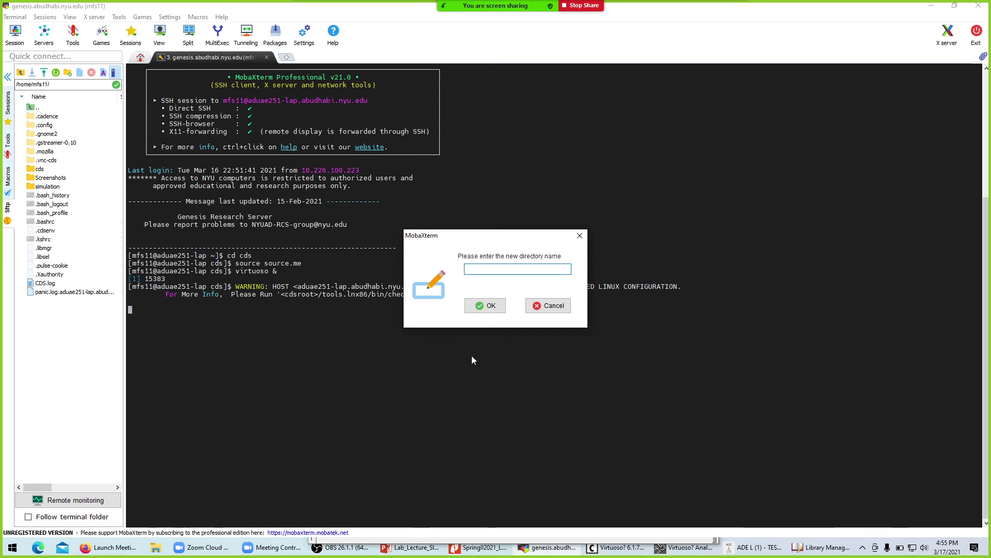
type("Advcicuitspics")
left_click(481, 305)
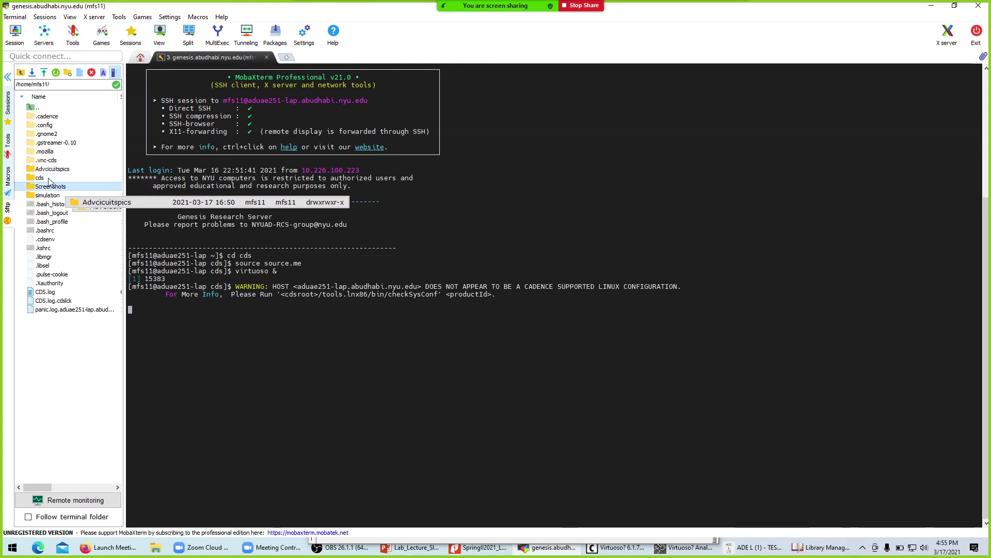
left_click(51, 169)
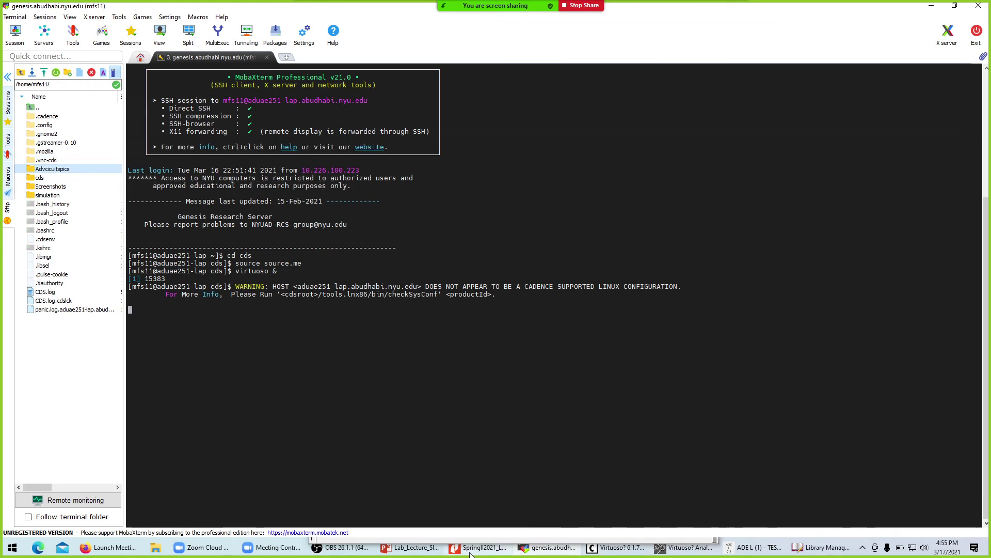
left_click(684, 548)
left_click(617, 548)
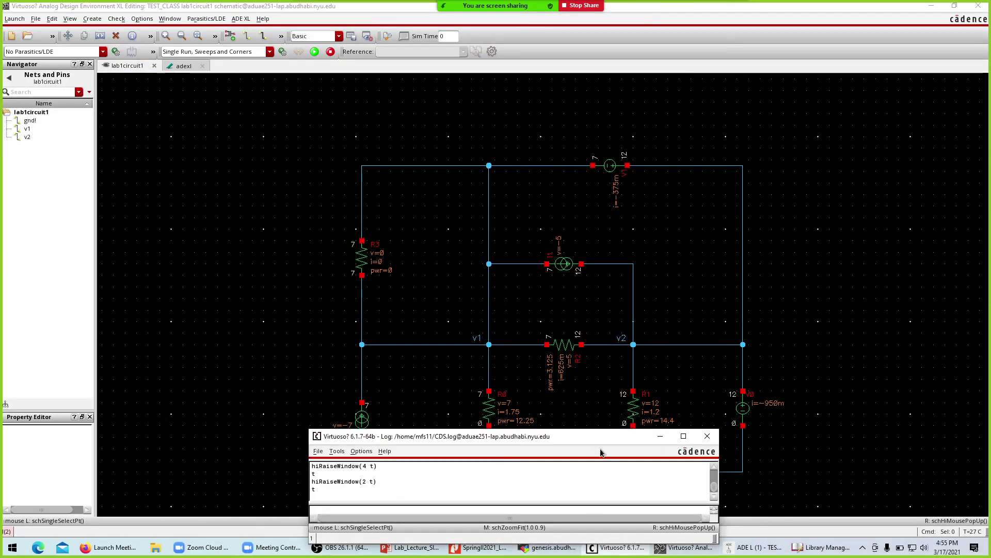
Close the log window over the schematic and browse the Edit, Options, Check, View and File menus.
left_click(832, 299)
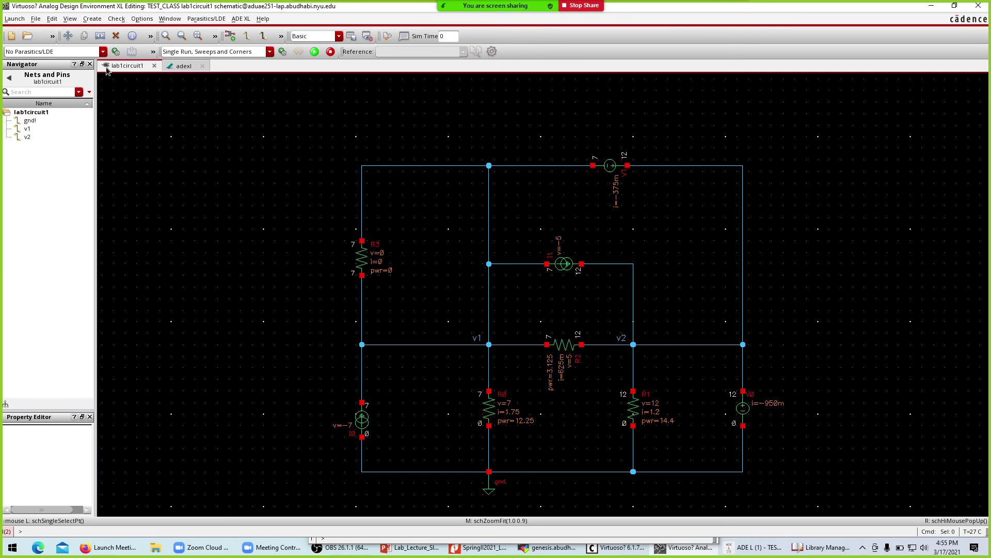
left_click(35, 19)
left_click(52, 19)
left_click(53, 20)
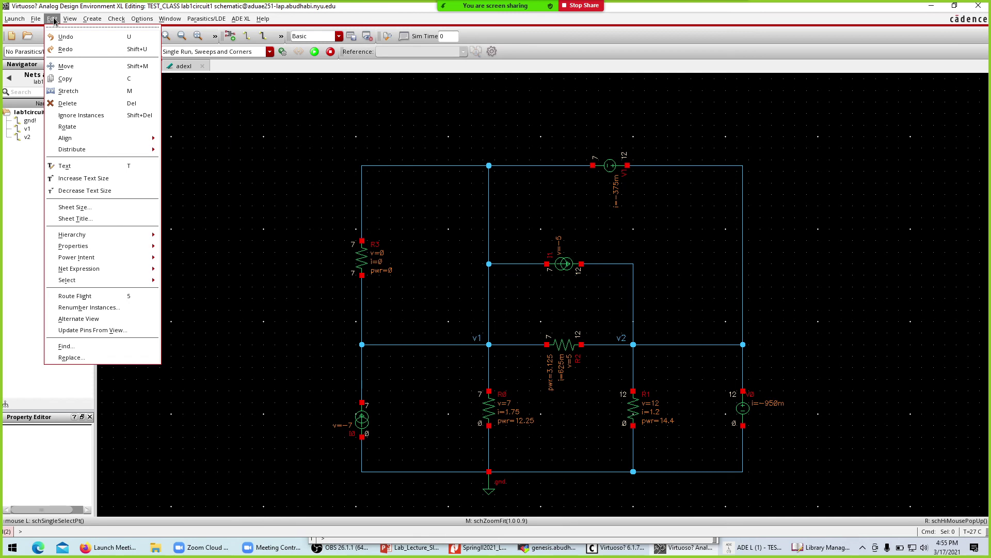
left_click(53, 19)
left_click(206, 20)
left_click(206, 19)
left_click(142, 19)
mouse_move(122, 24)
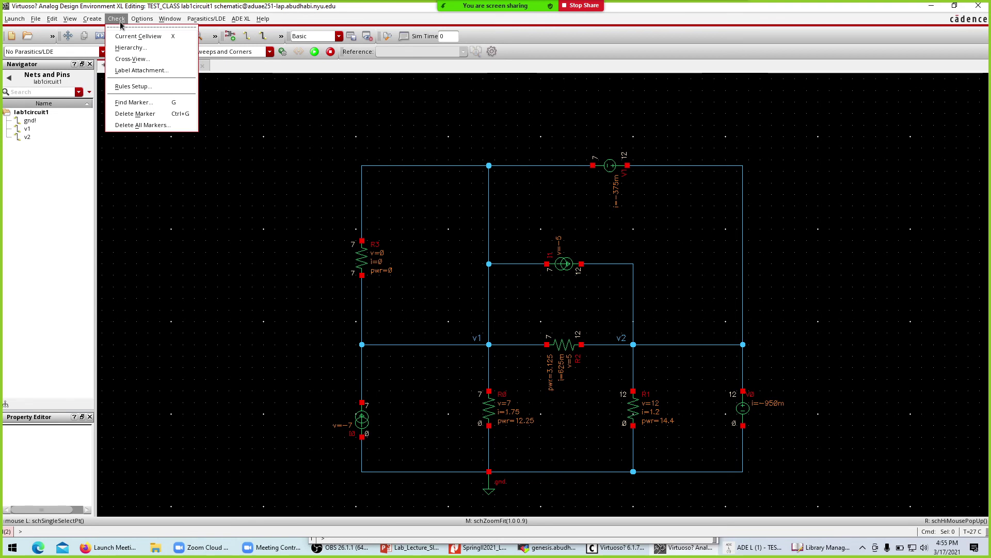
left_click(304, 147)
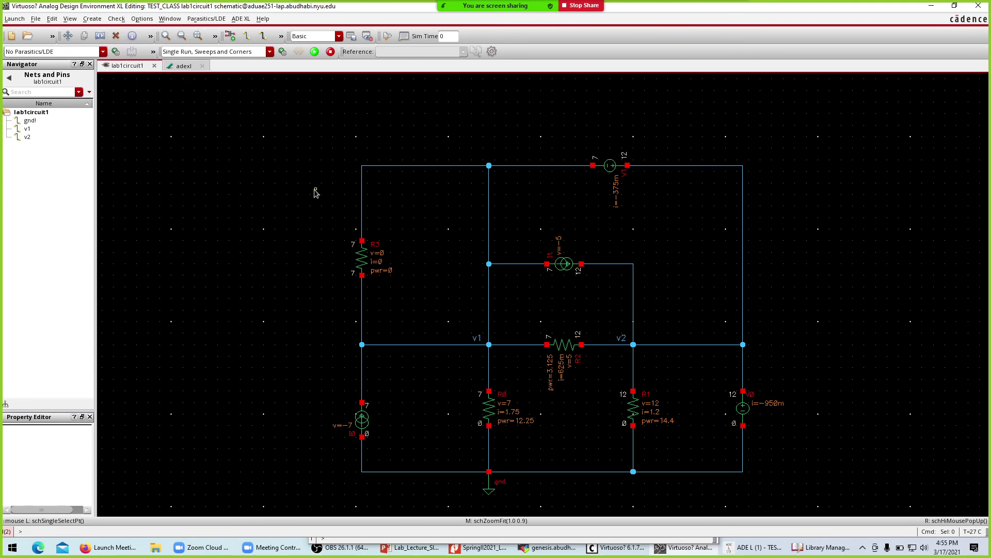
left_click(66, 19)
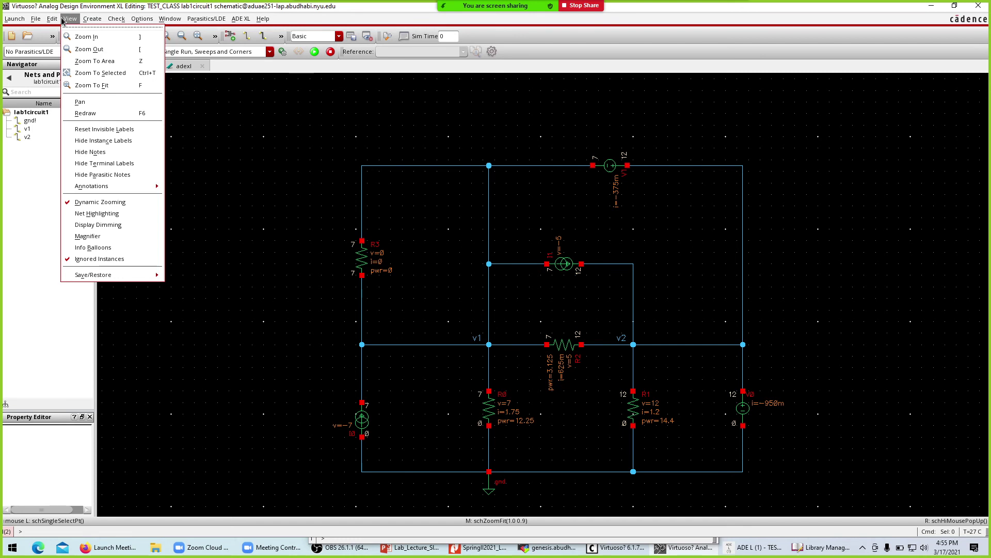
left_click(36, 19)
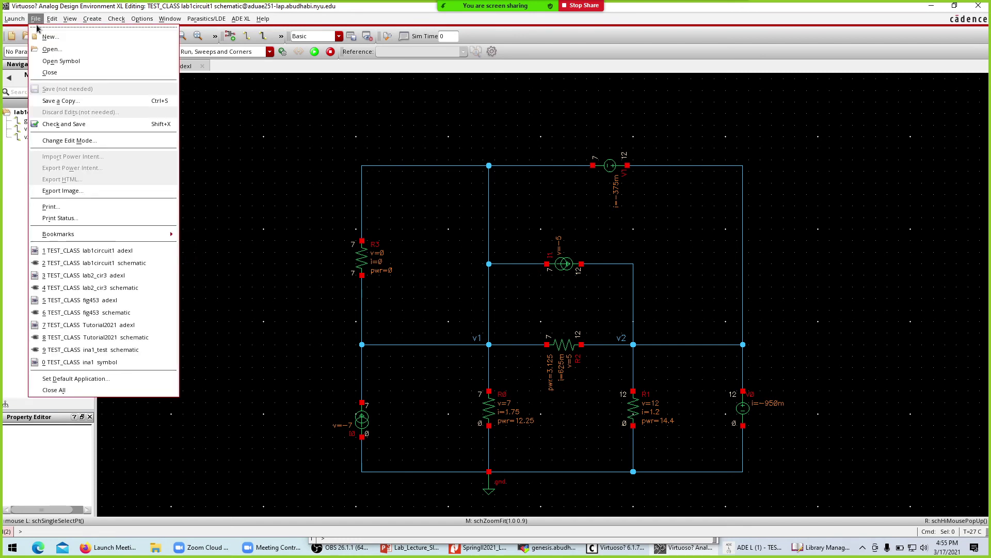
Set the PNG image export background to light grey (value 225) and browse for a save location.
left_click(77, 196)
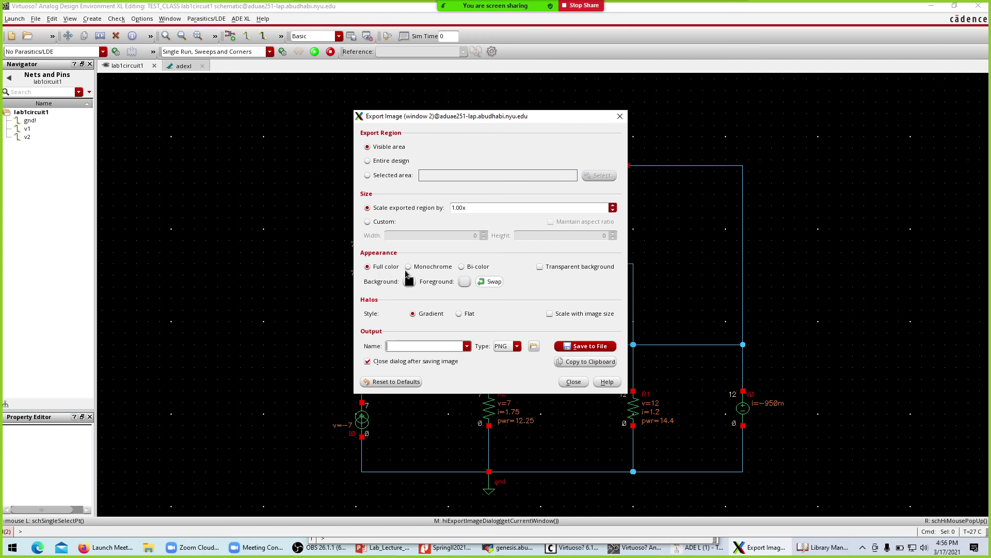
left_click(409, 283)
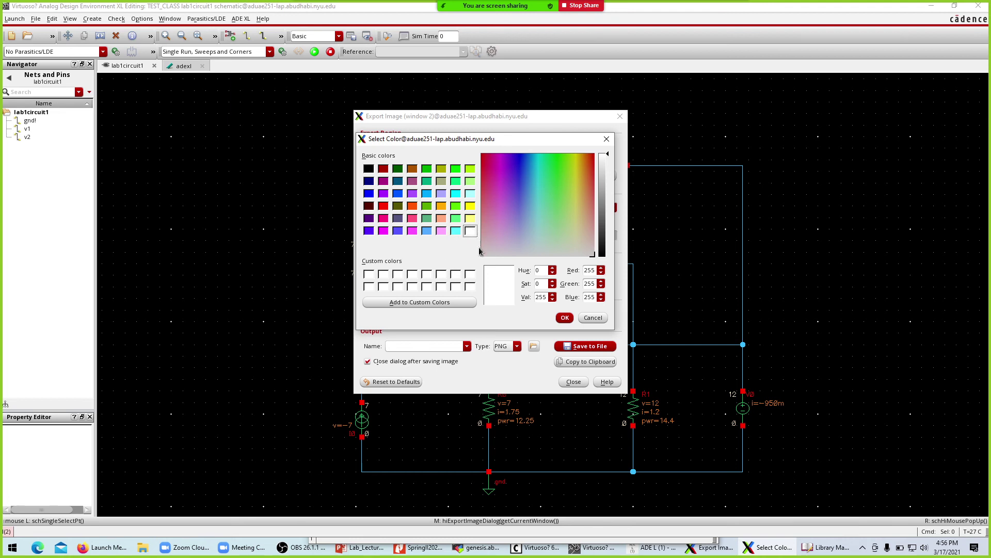
left_click(606, 167)
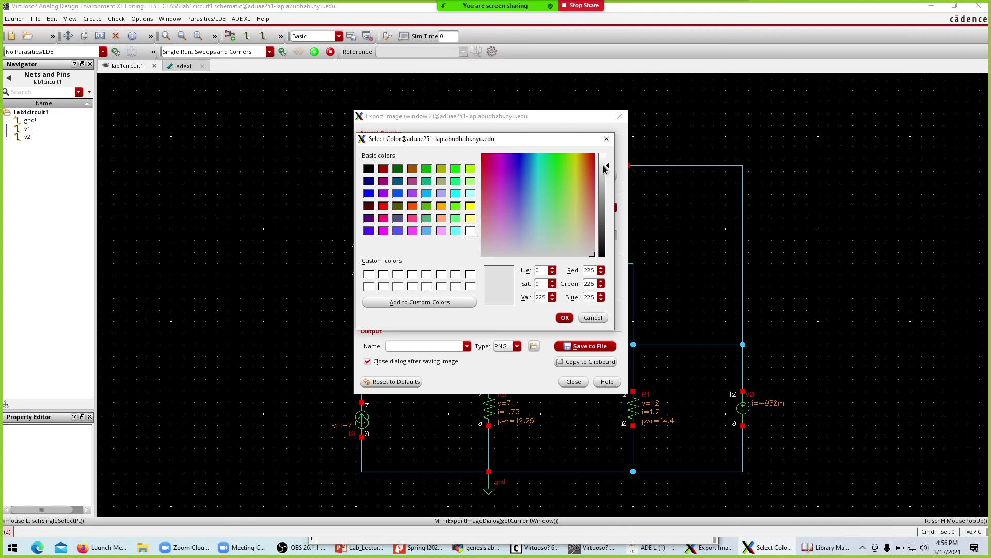
left_click(564, 318)
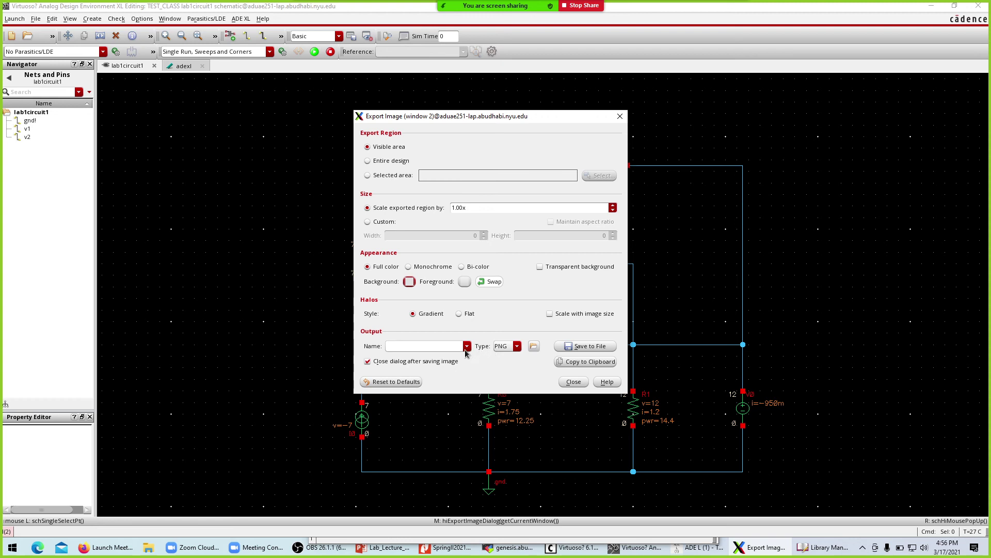
left_click(534, 346)
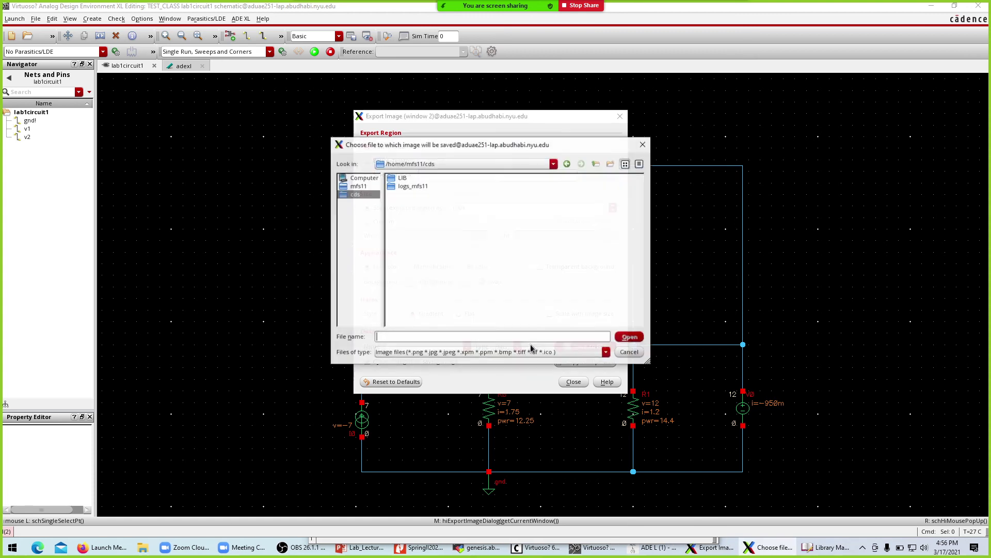
In the home directory's Advcicuitspics folder, name the image scheme1 and save it as scheme1.png.
left_click(359, 187)
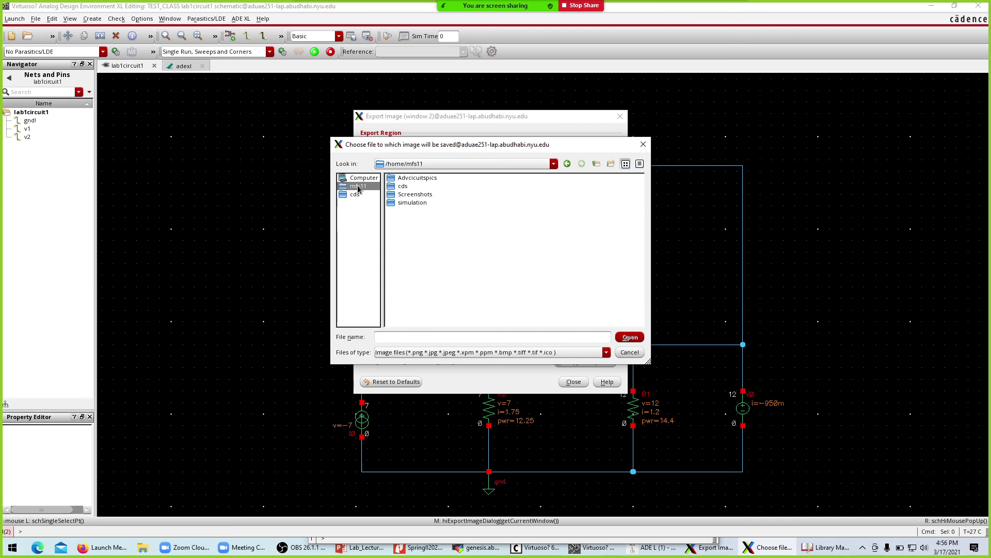
double_click(403, 179)
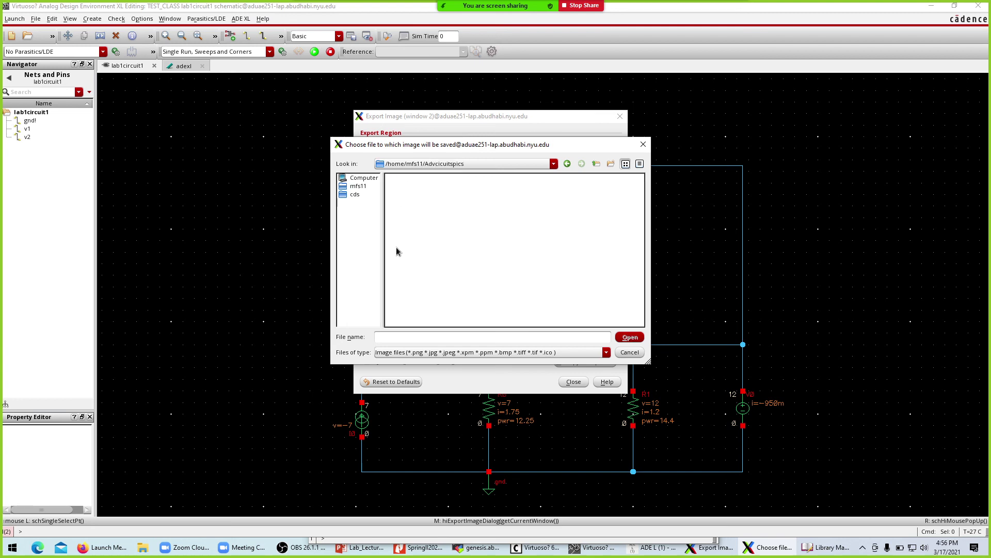
left_click(578, 335)
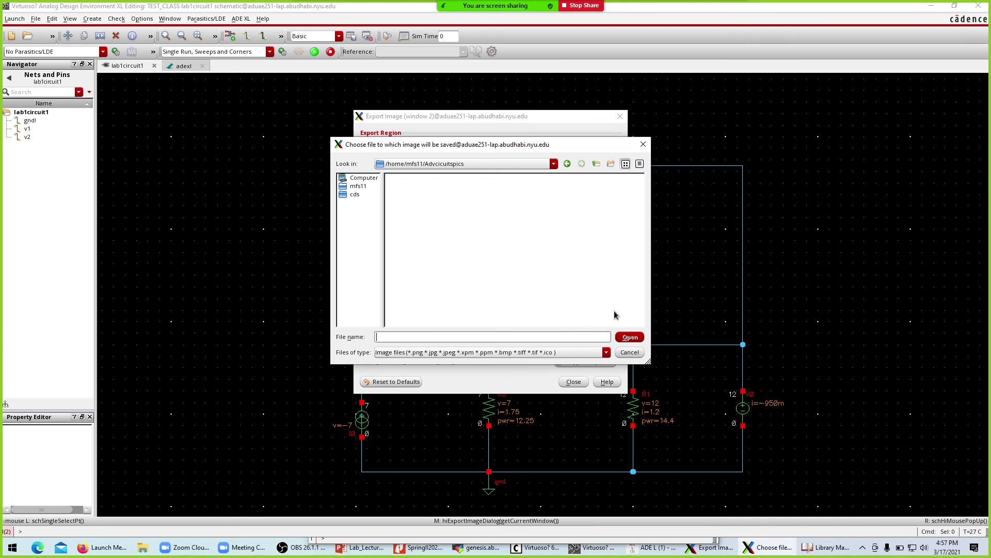
type("scheme1")
left_click(637, 337)
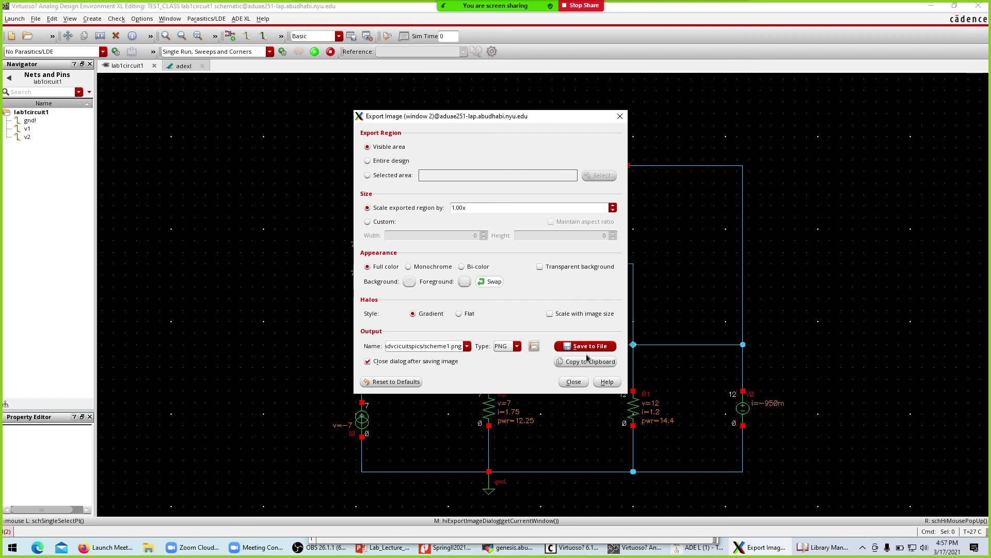
left_click(576, 383)
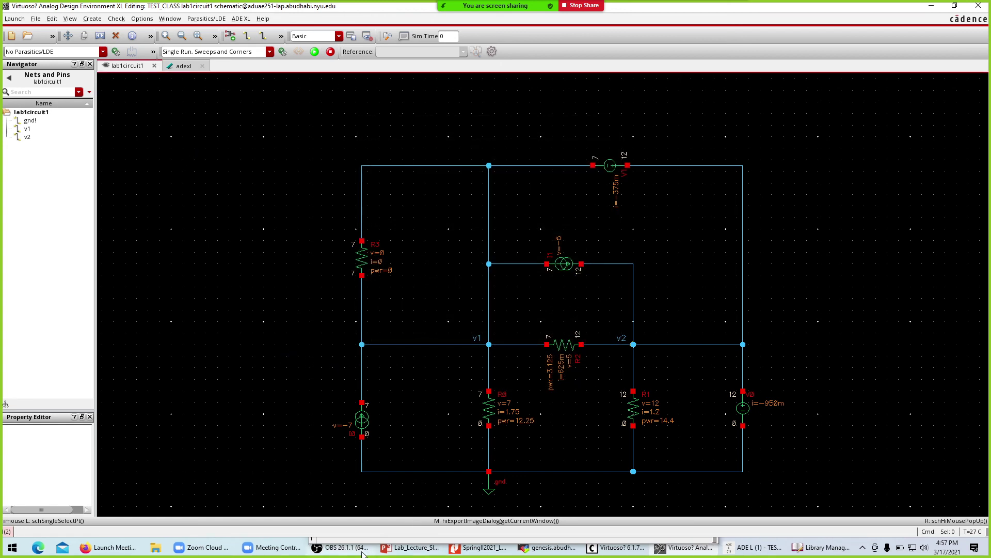
In MobaXterm, download scheme1.png from the remote Advcicuitspics folder to the local Desktop.
left_click(548, 552)
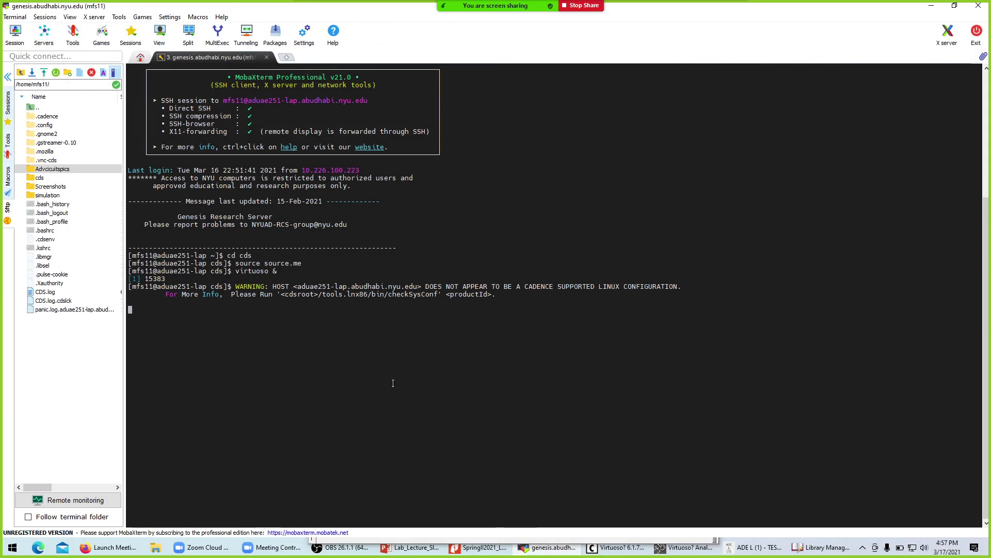
double_click(34, 170)
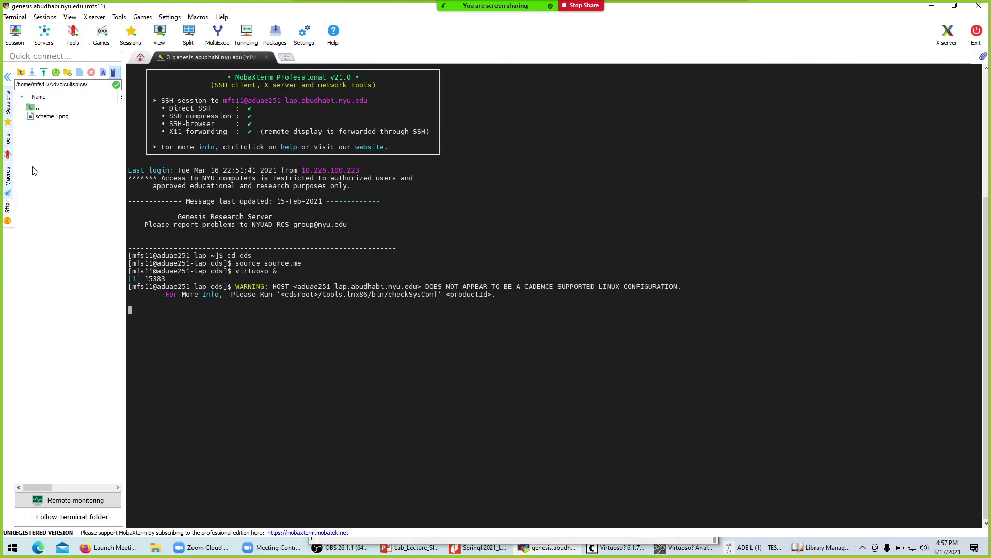
right_click(52, 120)
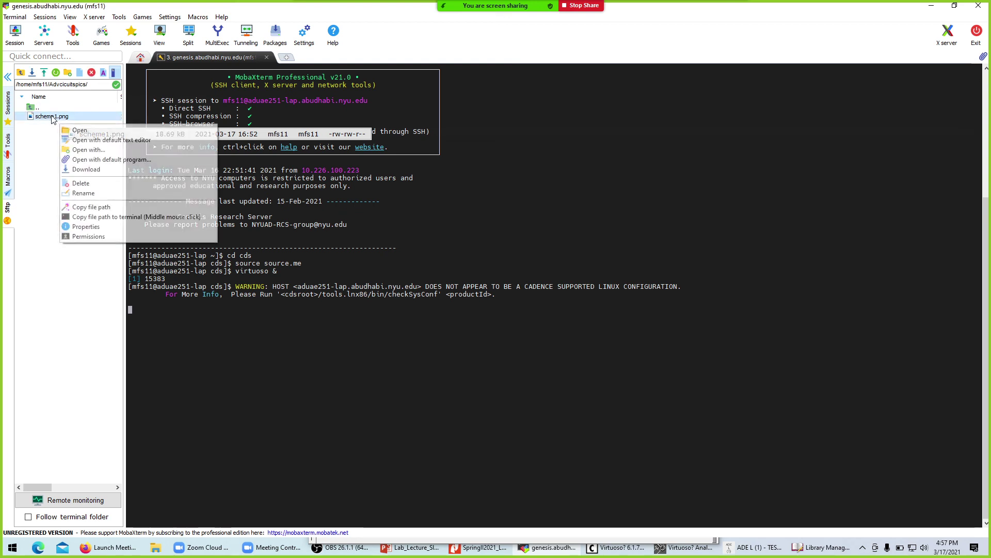
left_click(83, 170)
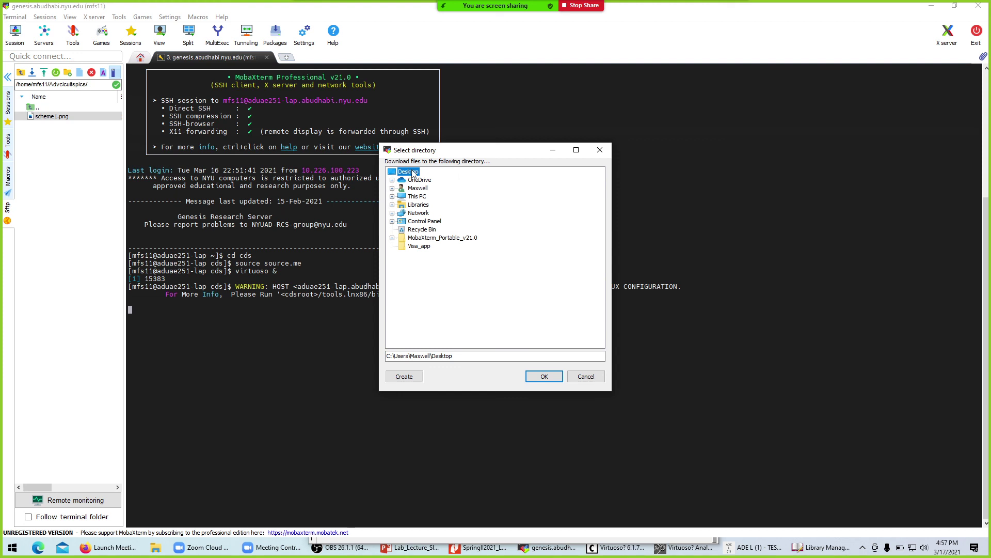
left_click(544, 376)
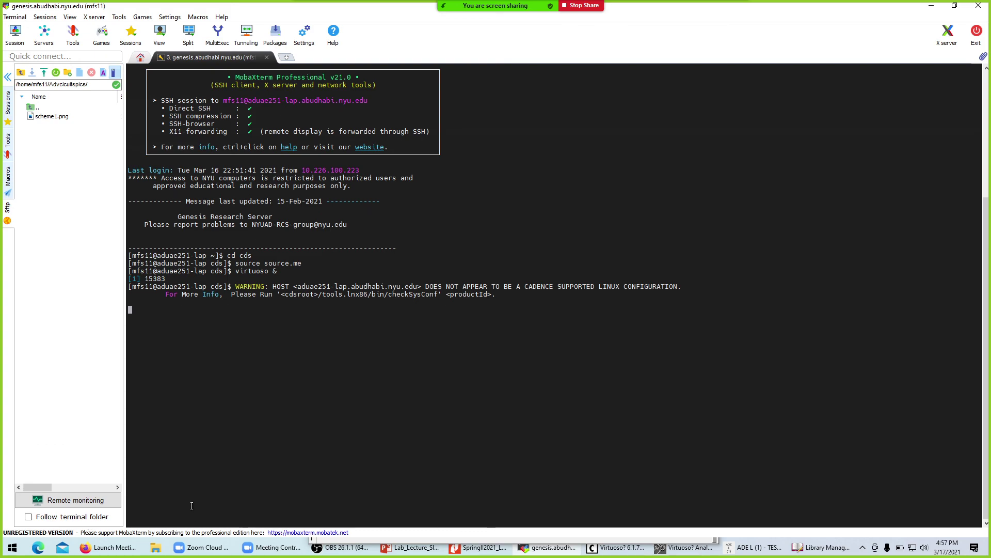
key("super+d")
Open the downloaded scheme1.png from the desktop in Photos, maximized to full screen.
left_click_drag(57, 494, 268, 116)
double_click(251, 130)
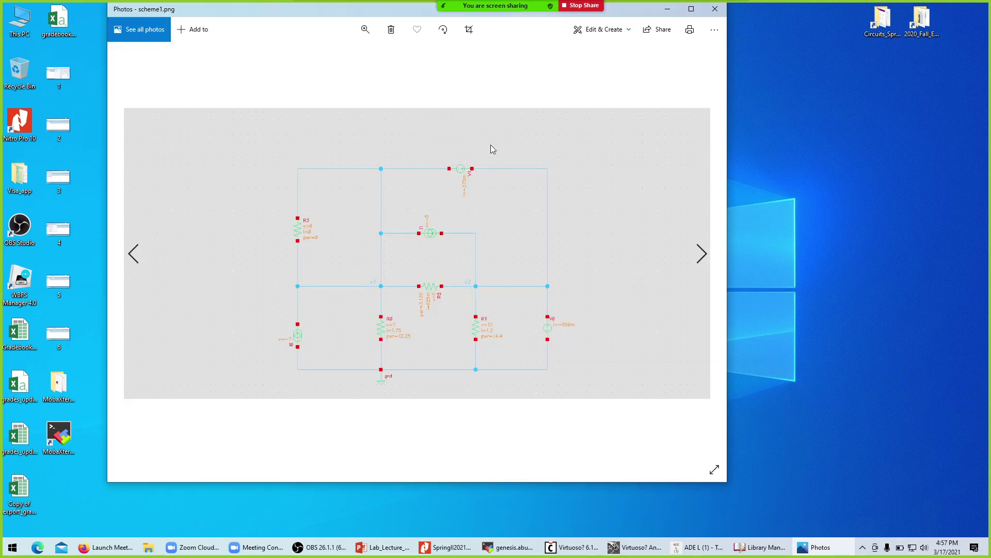
left_click(691, 9)
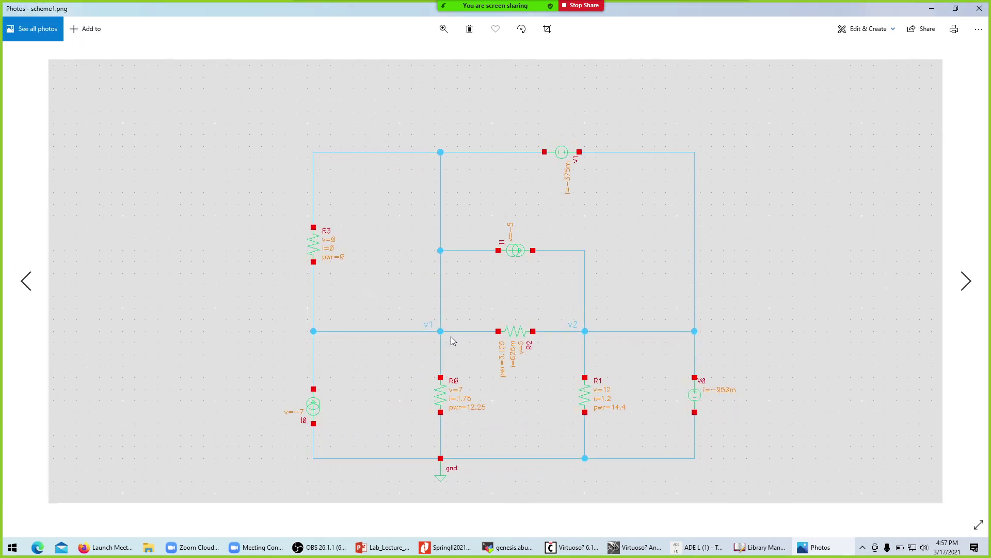
Zoom in and back out on the grey-background schematic, then close Photos.
scroll(494, 351, "up", 2)
scroll(578, 342, "up", 2)
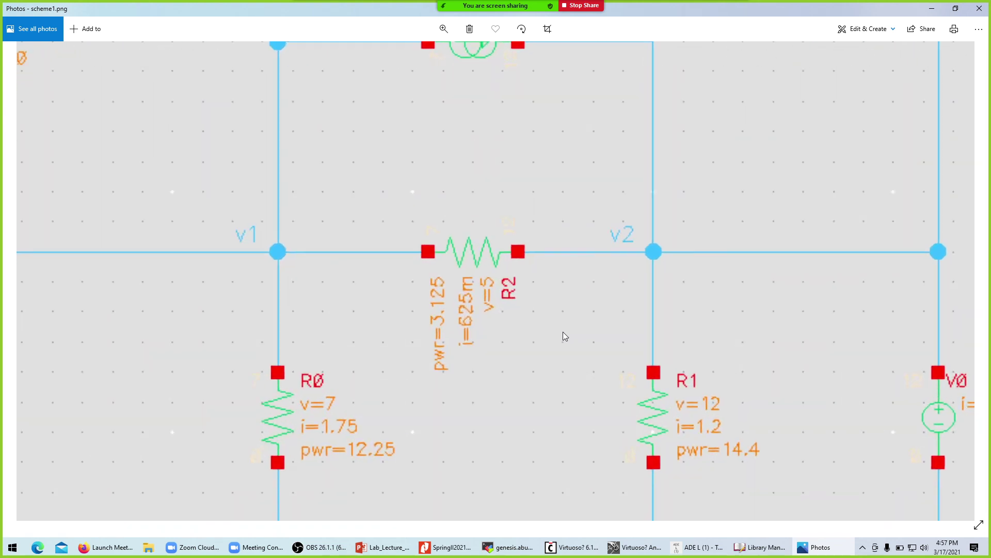
scroll(460, 309, "down", 3)
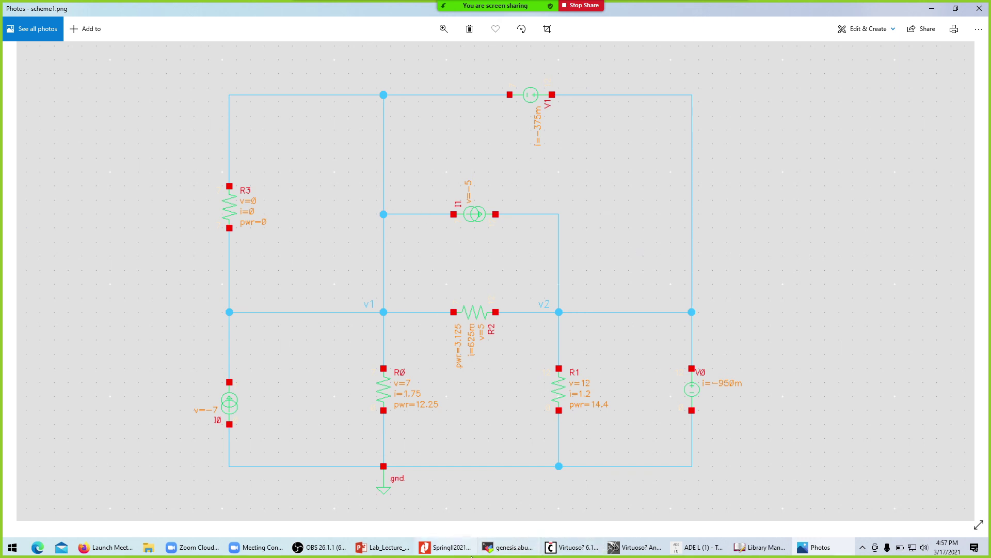
scroll(519, 147, "down", 2)
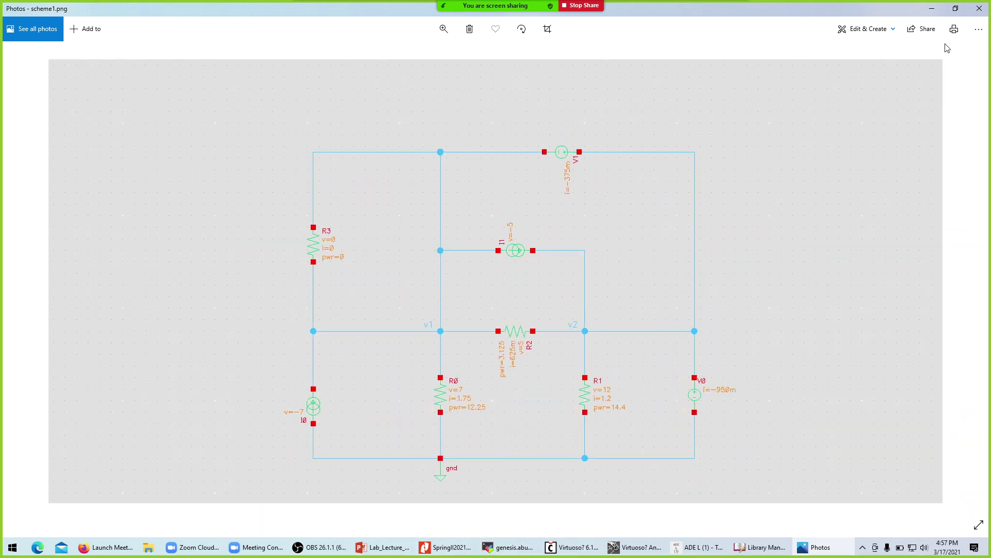
left_click(980, 9)
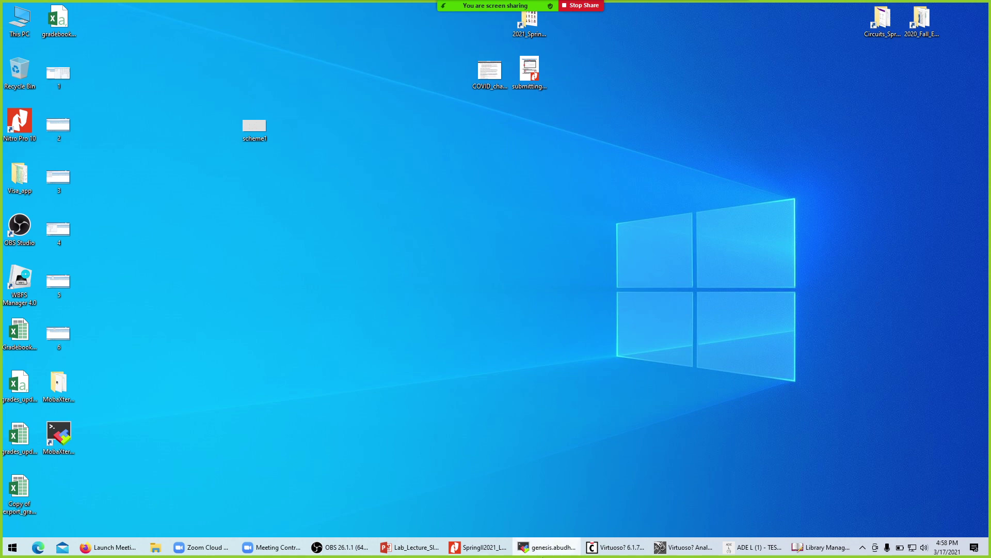
In the schematic's File > Export Image dialog, set the background colour to white.
left_click(673, 552)
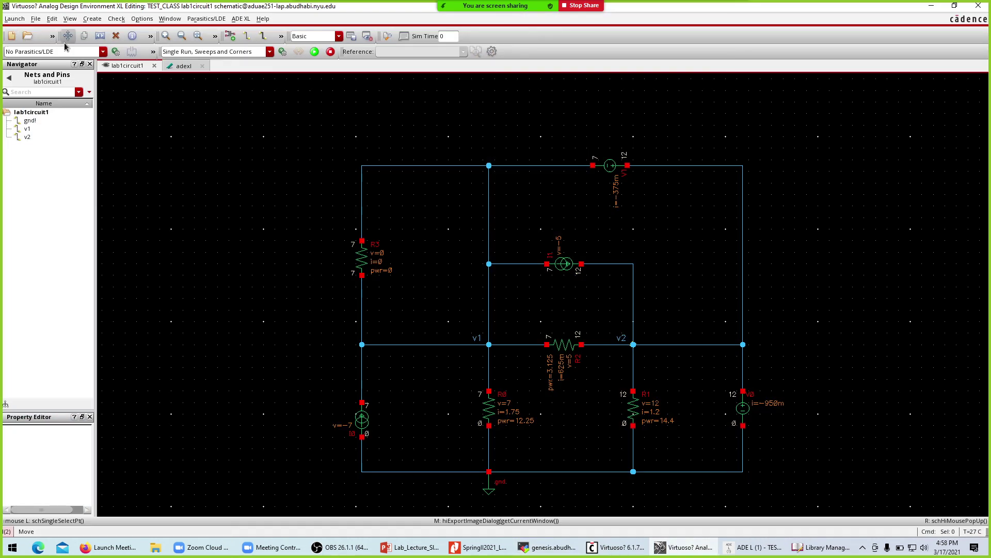
left_click(35, 19)
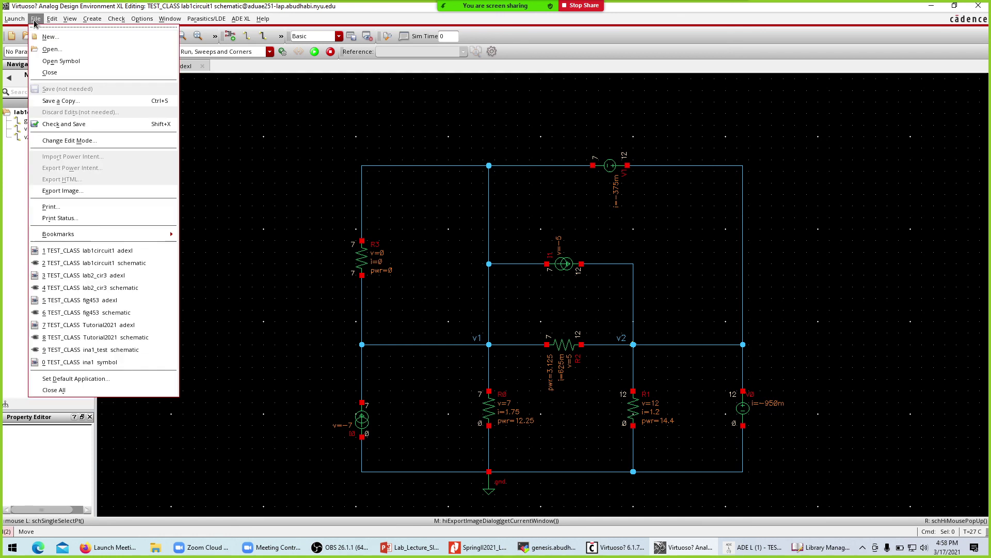
left_click(71, 192)
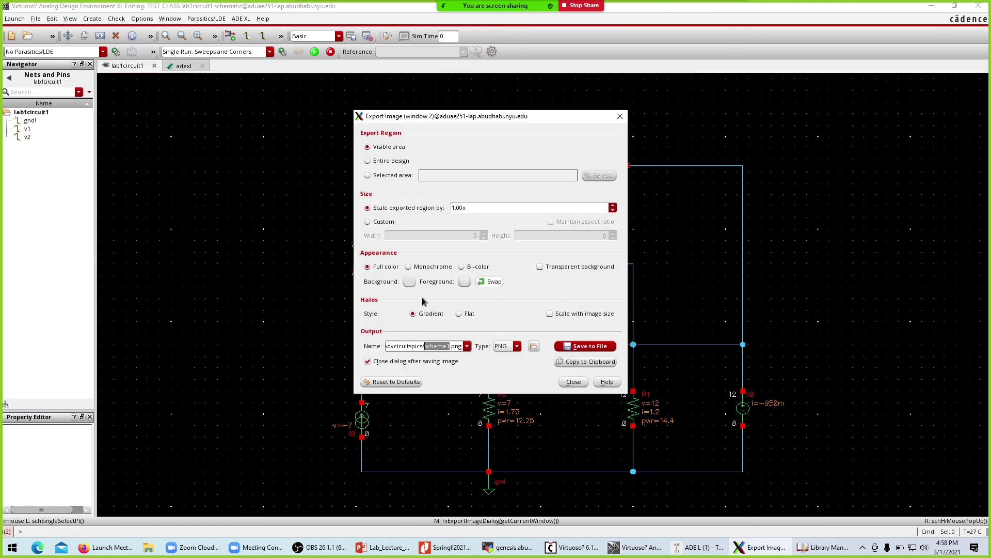
left_click(410, 282)
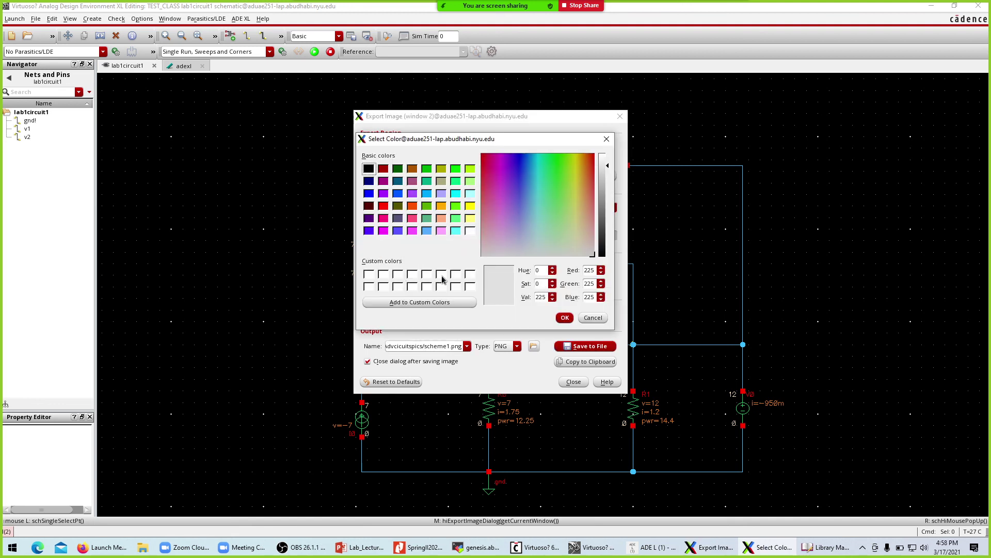
left_click(470, 231)
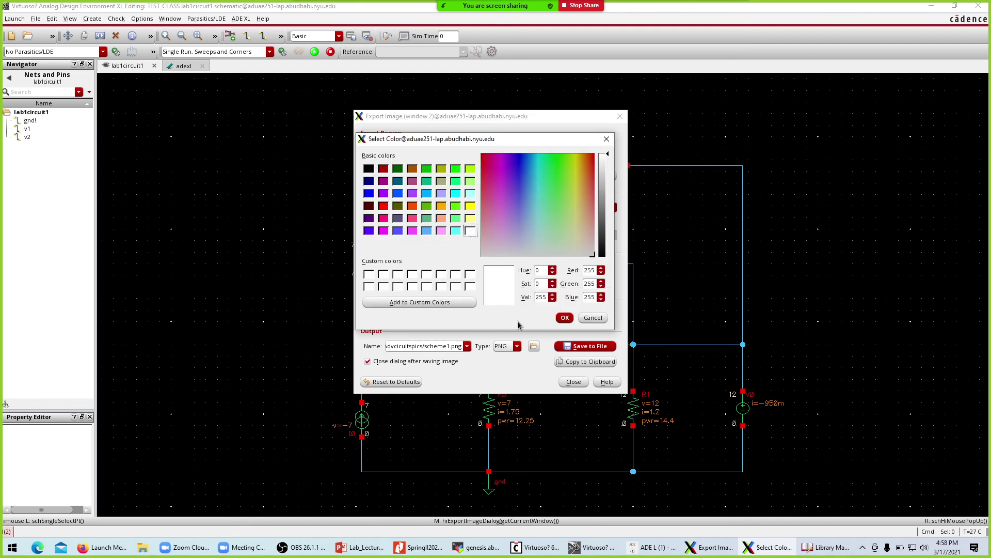
left_click(565, 318)
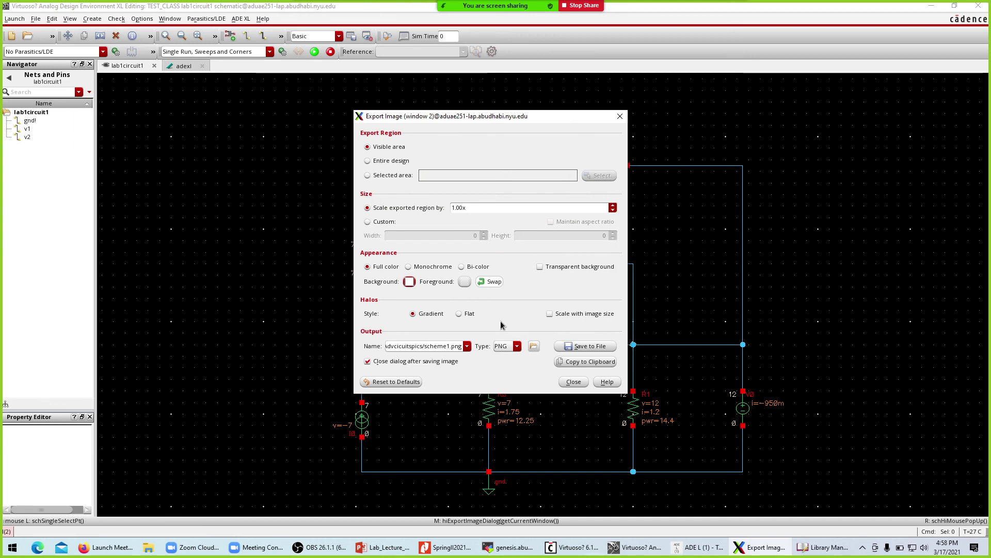
Rename the output file to scheme2.png and save the white-background image to file.
left_click(447, 343)
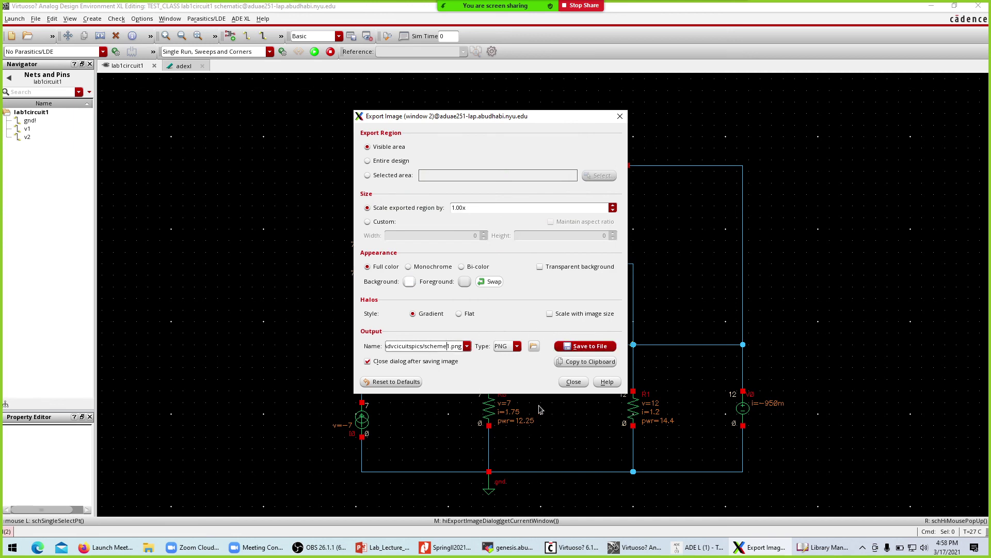
key("Delete")
type("2")
left_click(585, 346)
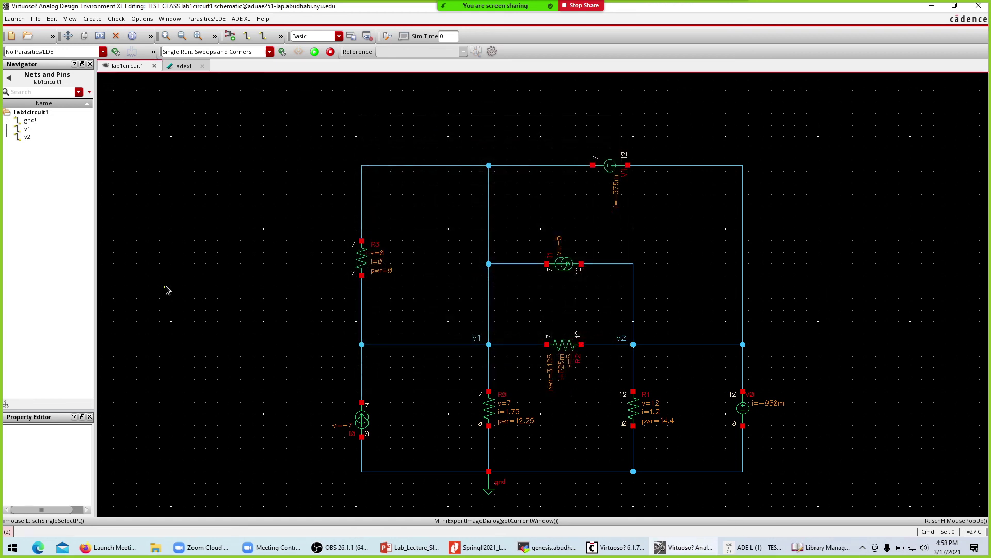
left_click(551, 551)
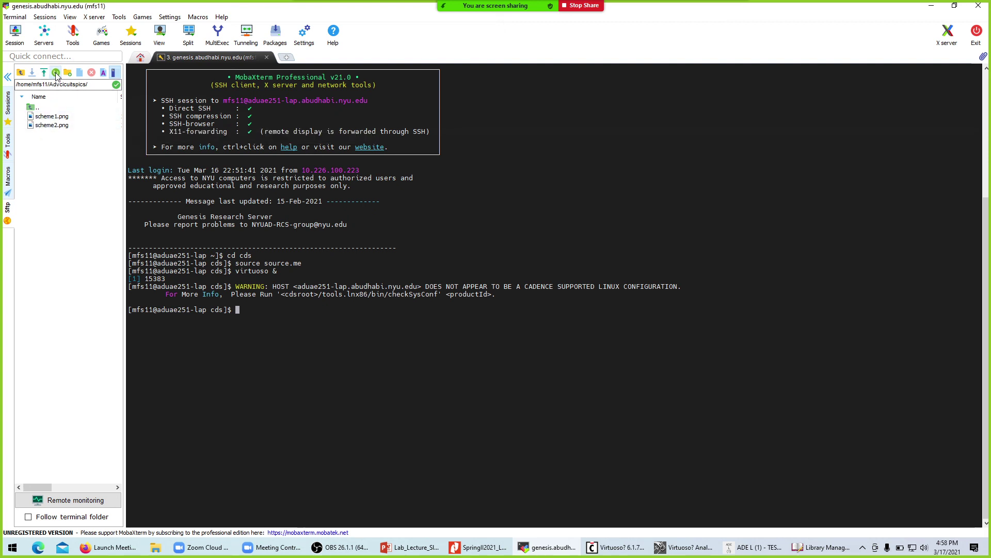
Download scheme2.png from the remote pictures folder to the local Desktop, then show the desktop.
left_click(45, 127)
right_click(45, 128)
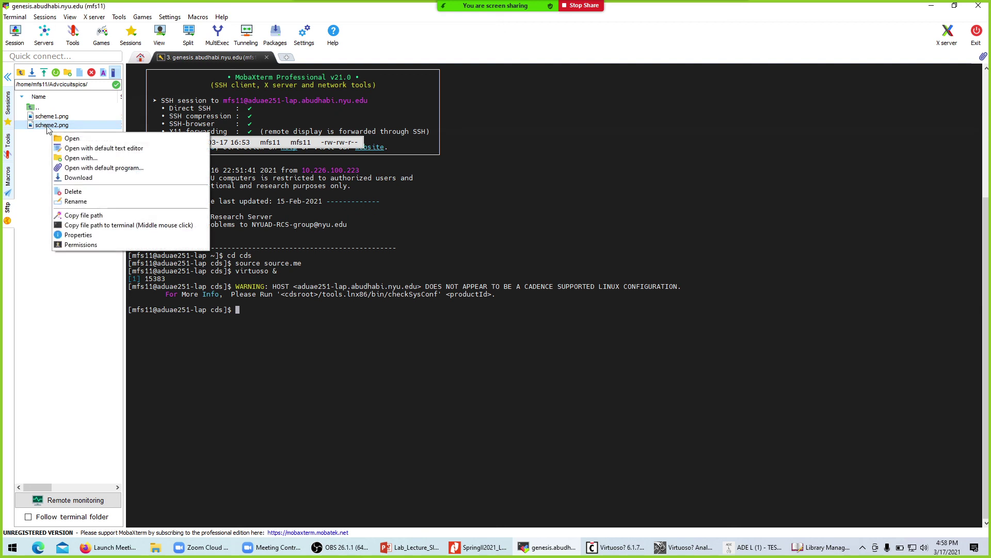
left_click(99, 178)
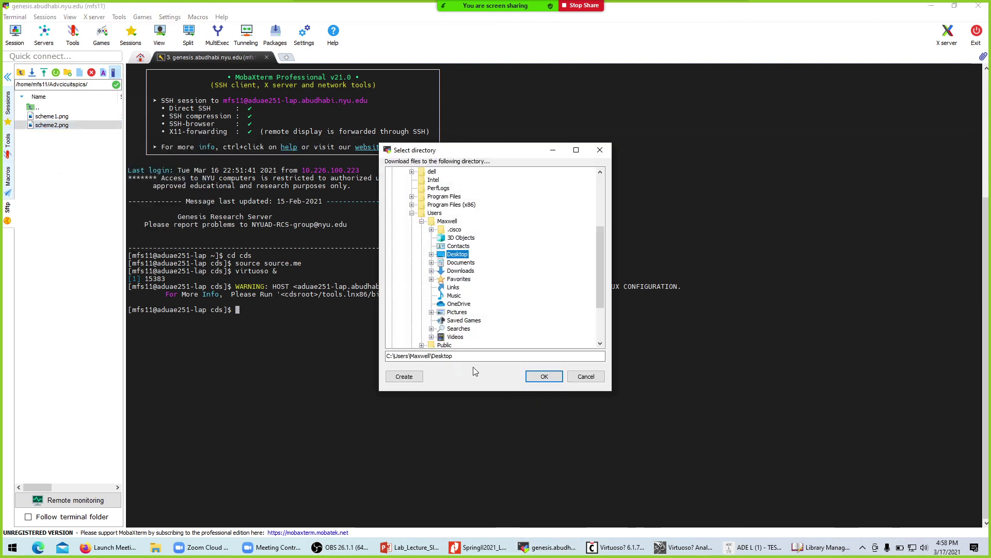
left_click(542, 373)
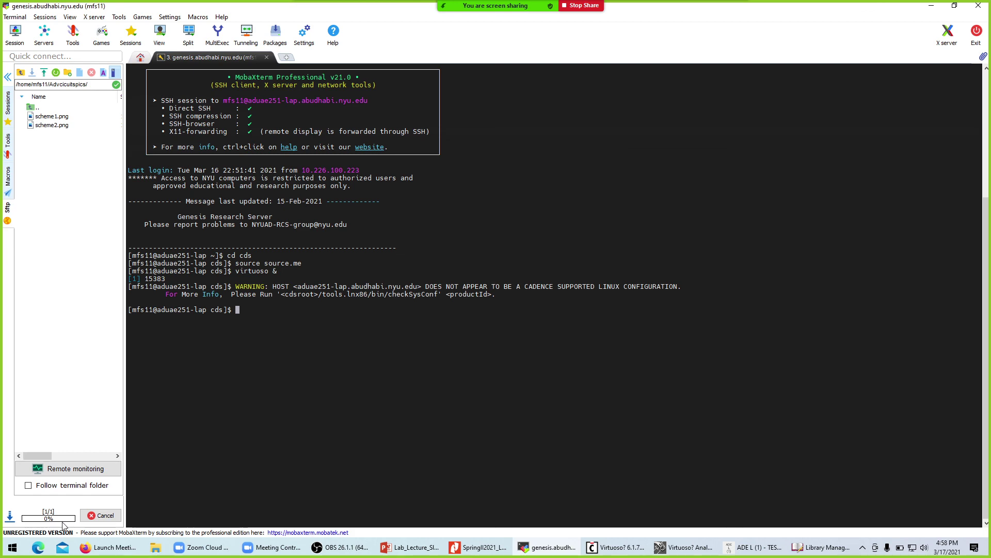
key("super+d")
left_click(194, 176)
Place the scheme2 icon beside scheme1, view the white-background schematic in Photos, then close it.
left_click_drag(59, 492, 252, 231)
double_click(254, 230)
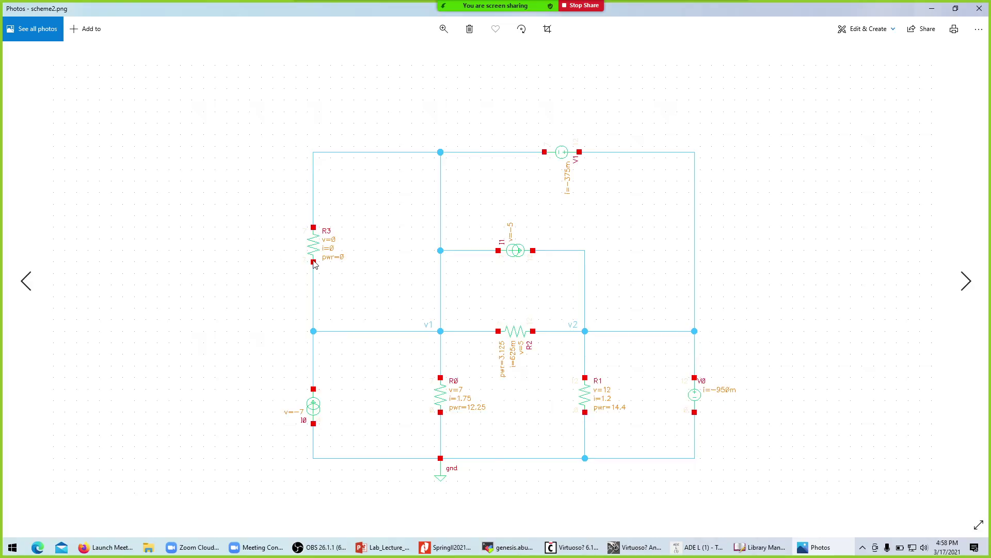
scroll(515, 278, "up", 4)
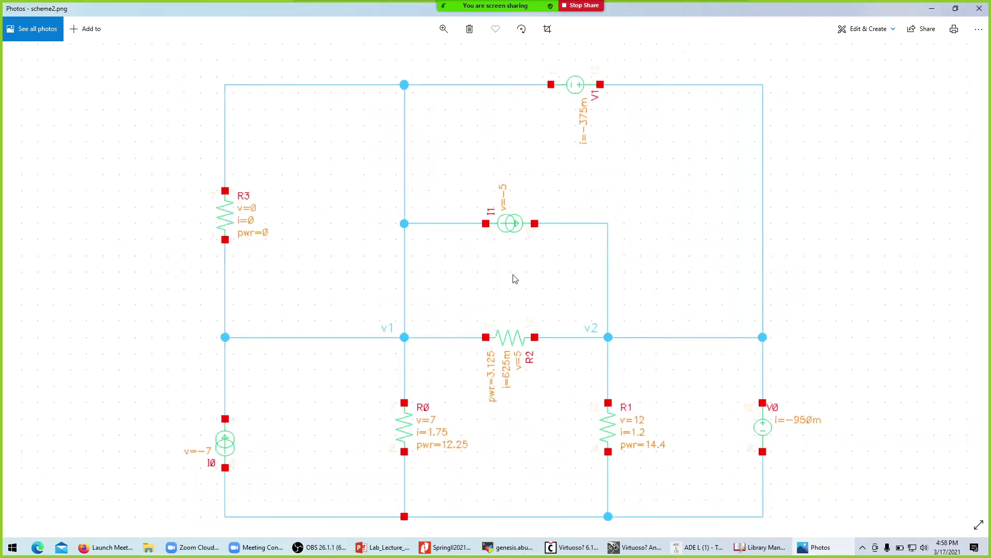
scroll(515, 279, "down", 2)
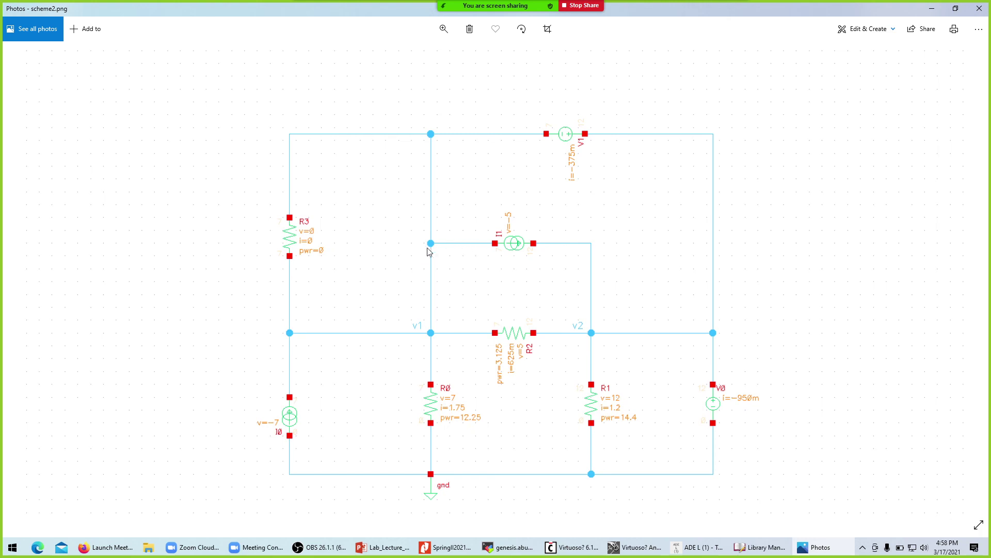
scroll(310, 245, "up", 3)
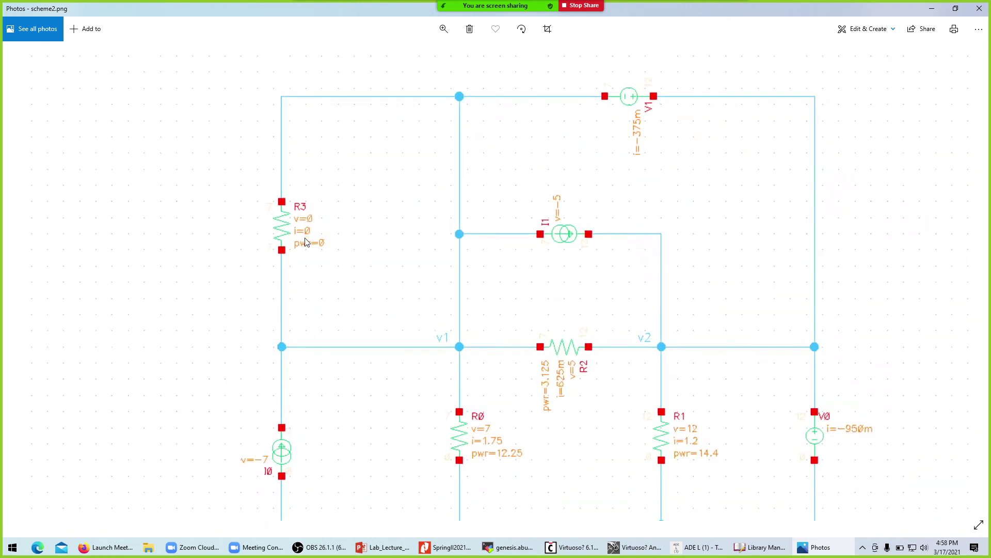
left_click(975, 11)
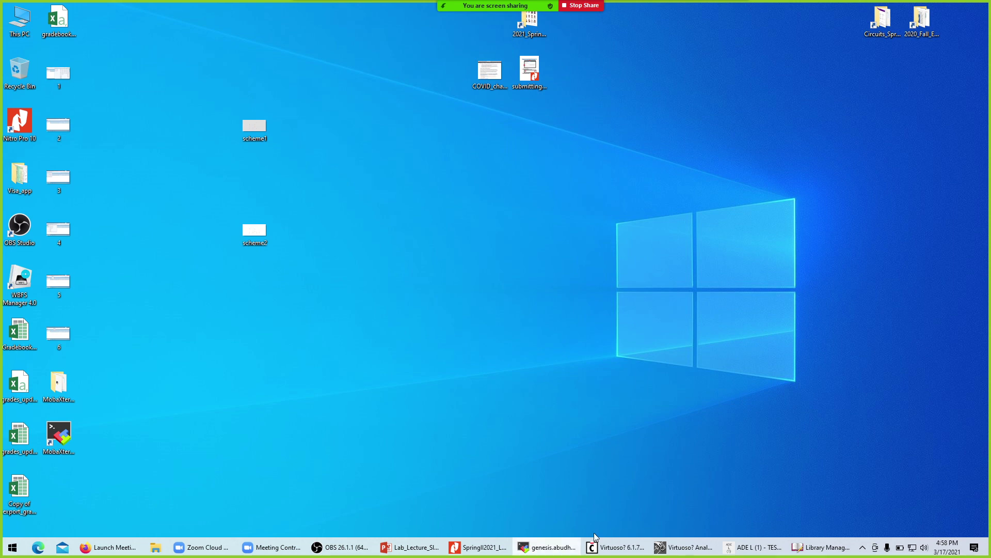
Restore the genesis MobaXterm session window, then switch to OBS.
left_click(534, 551)
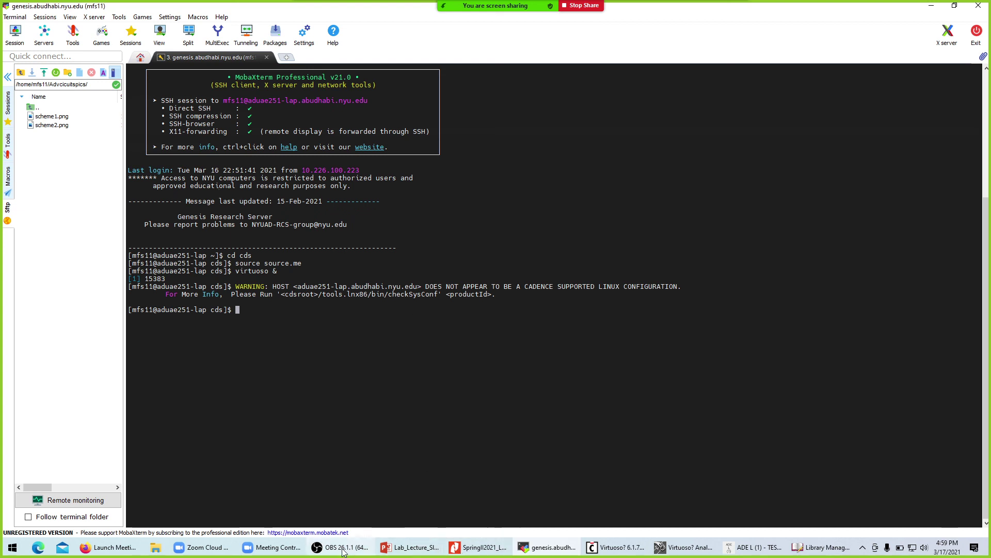
mouse_move(341, 552)
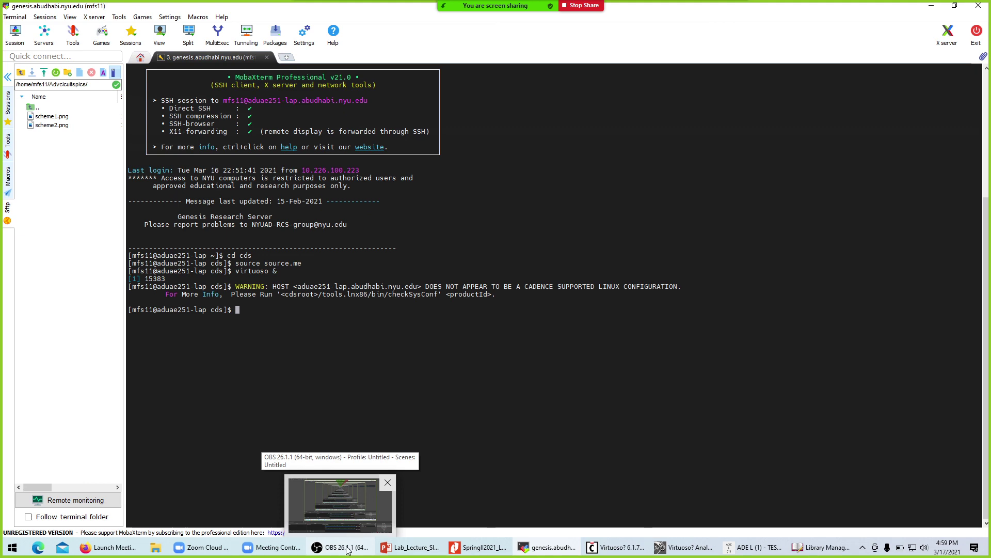
left_click(348, 550)
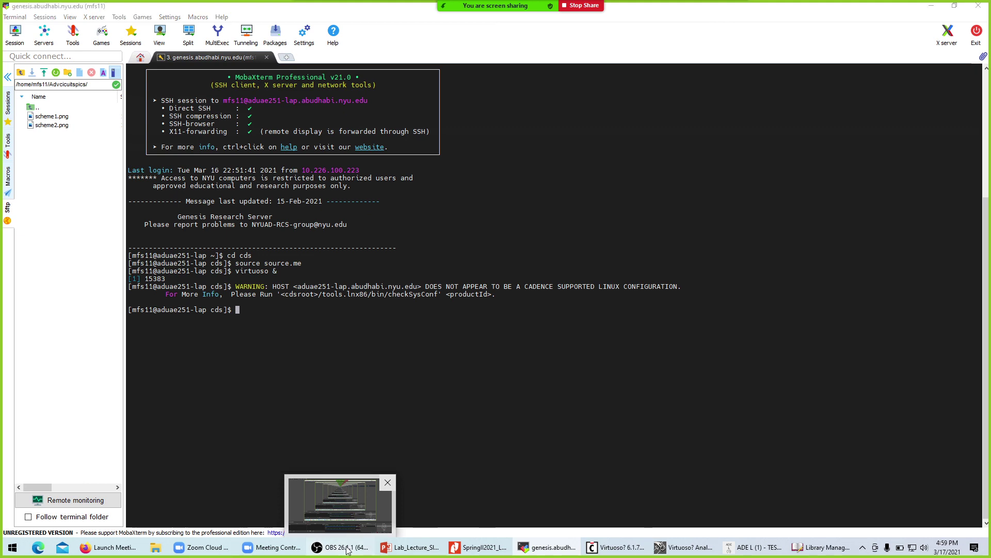